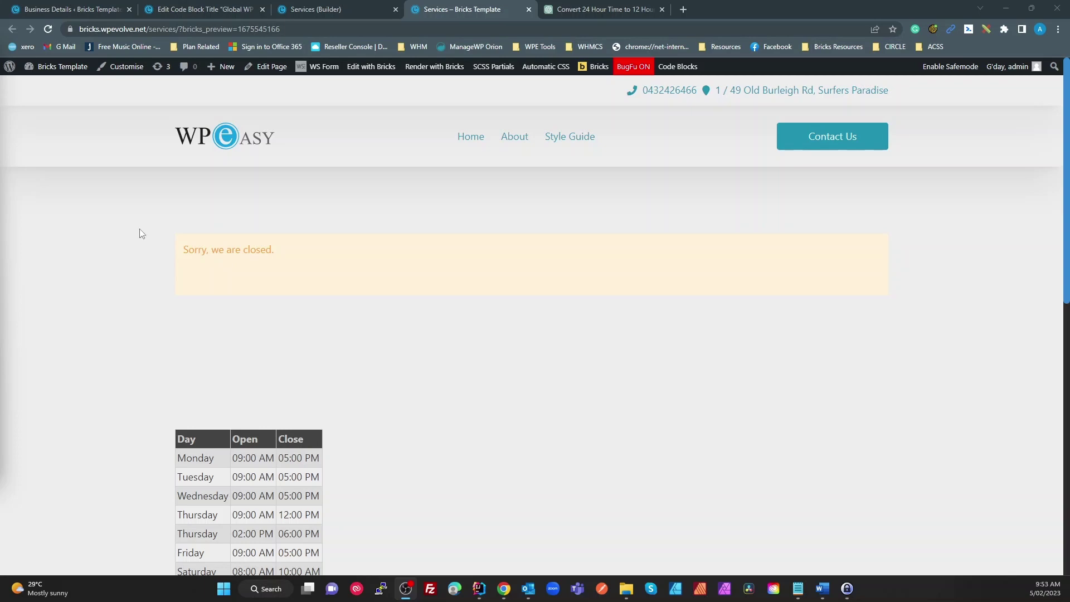
# On the Business Details page, review the Monday and first Saturday business-hours entries
pyautogui.click(97, 9)
pyautogui.scroll(3, 277, 300)
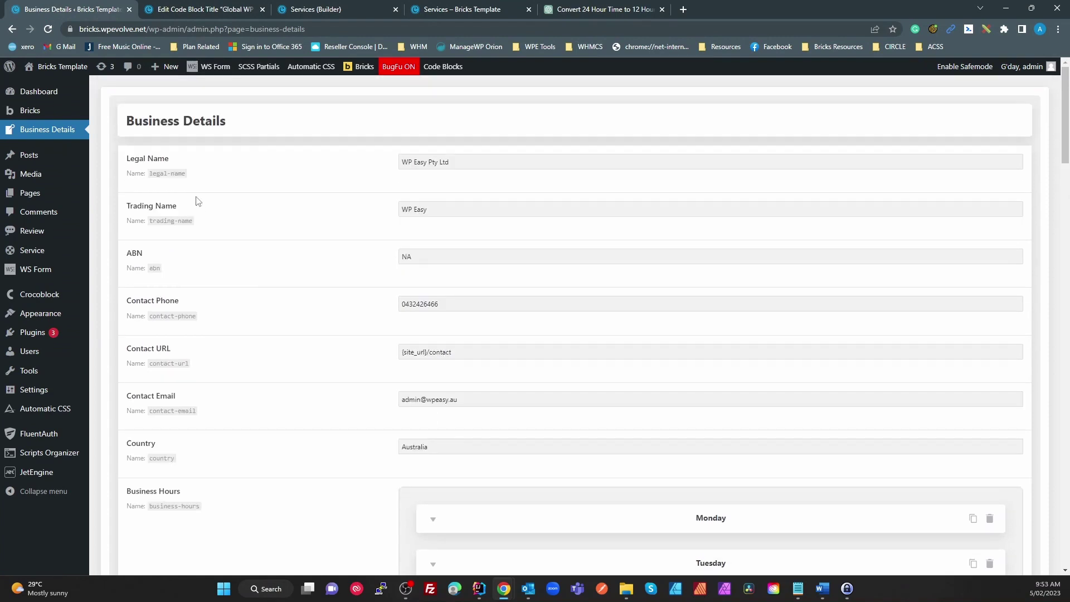
pyautogui.scroll(-6, 342, 243)
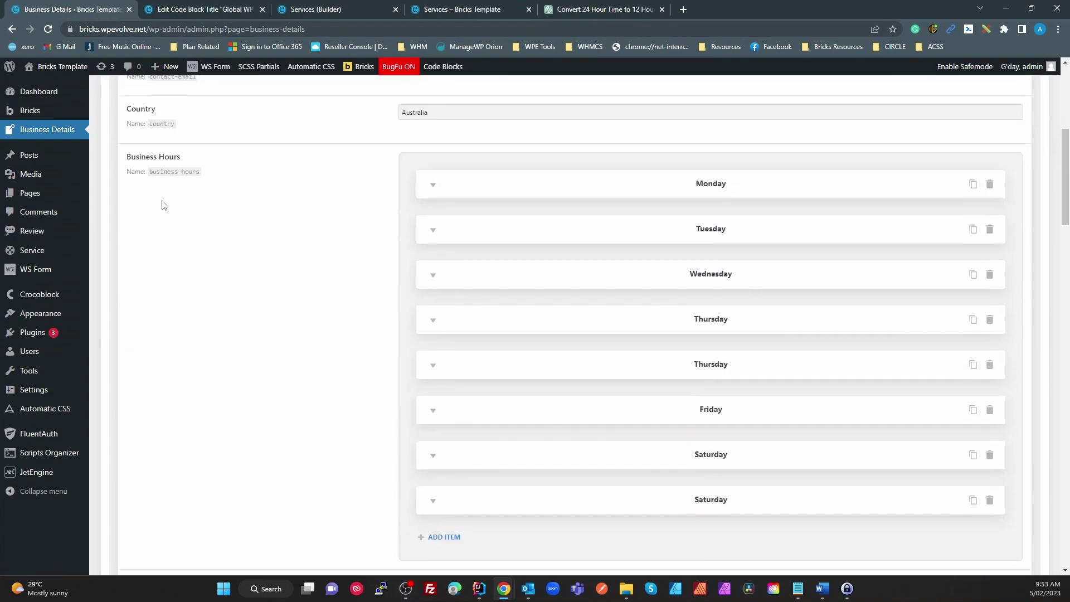
pyautogui.moveTo(148, 172); pyautogui.dragTo(250, 175)
pyautogui.click(433, 184)
pyautogui.click(451, 232)
pyautogui.click(457, 265)
pyautogui.click(392, 303)
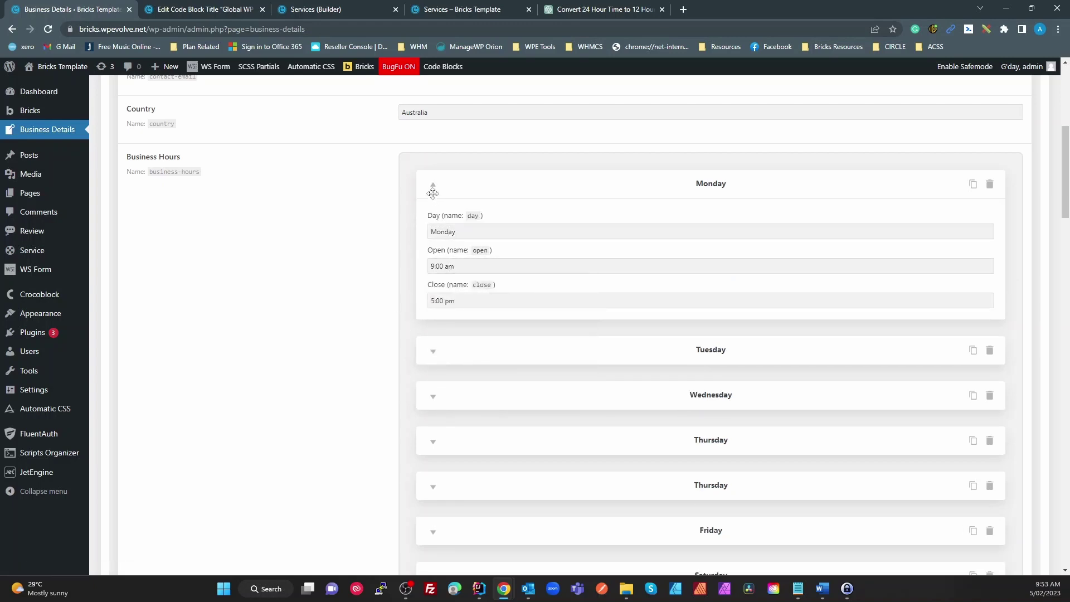
pyautogui.click(433, 185)
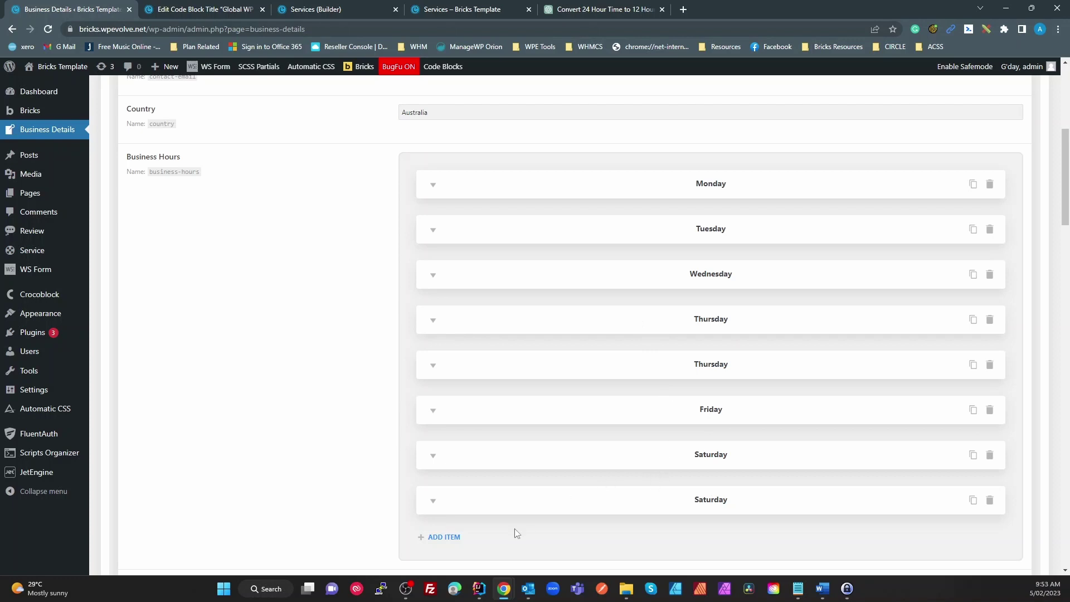
pyautogui.click(434, 457)
pyautogui.scroll(-3, 473, 449)
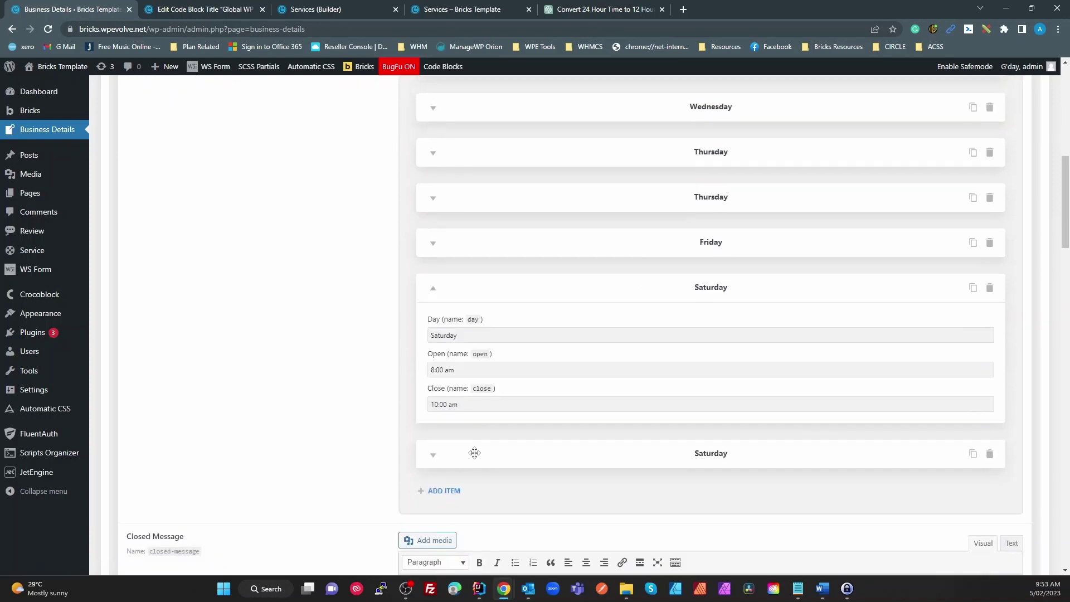
pyautogui.click(433, 288)
# Move the second Saturday's closing time from 12:30 pm to 3:30 pm
pyautogui.click(434, 334)
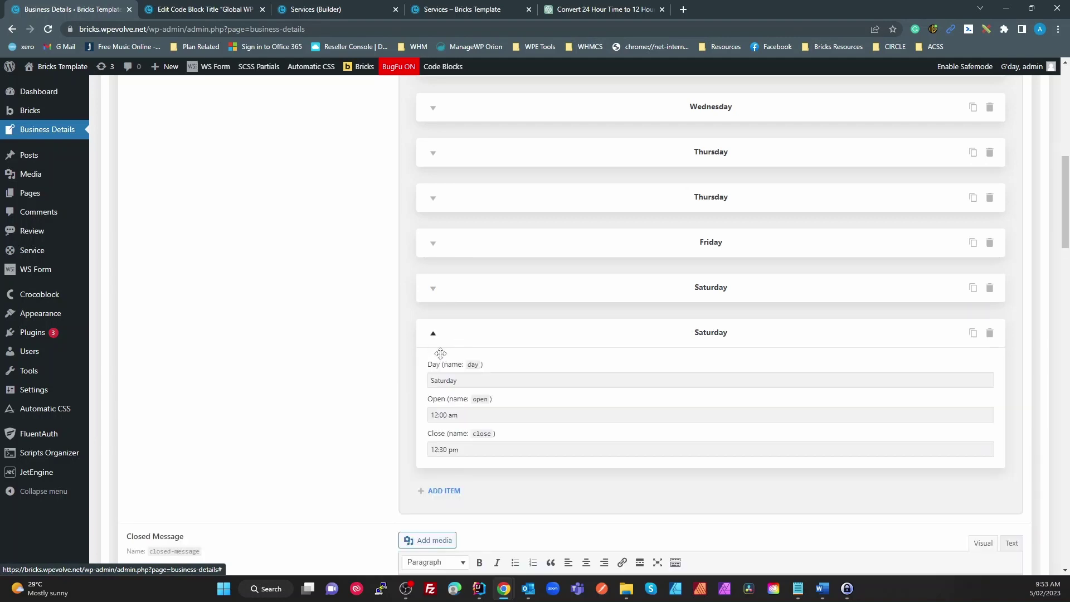
pyautogui.click(445, 452)
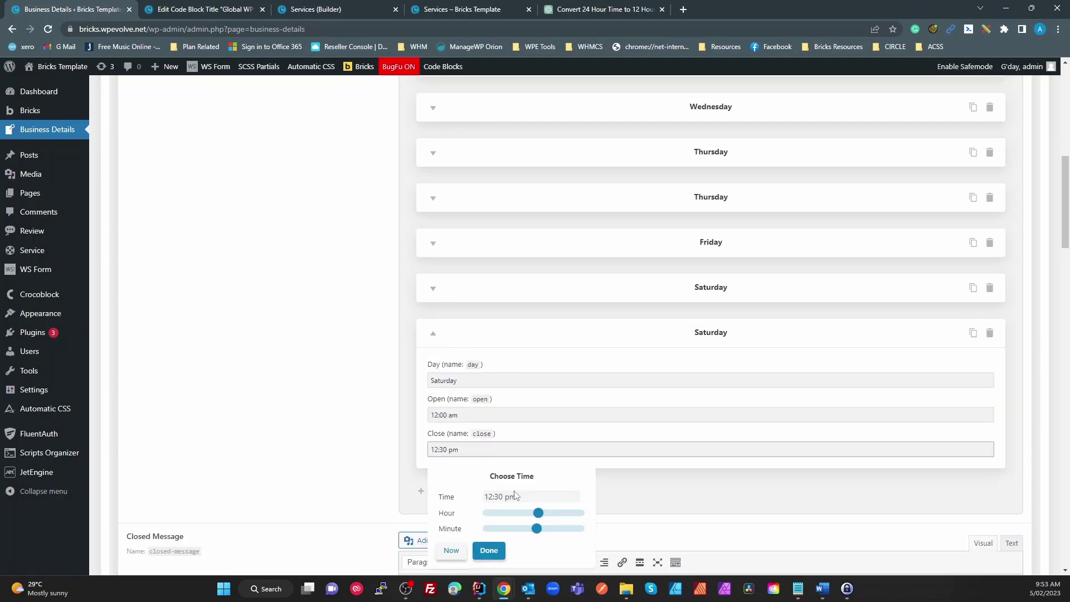
pyautogui.moveTo(539, 518); pyautogui.dragTo(552, 516)
pyautogui.click(488, 550)
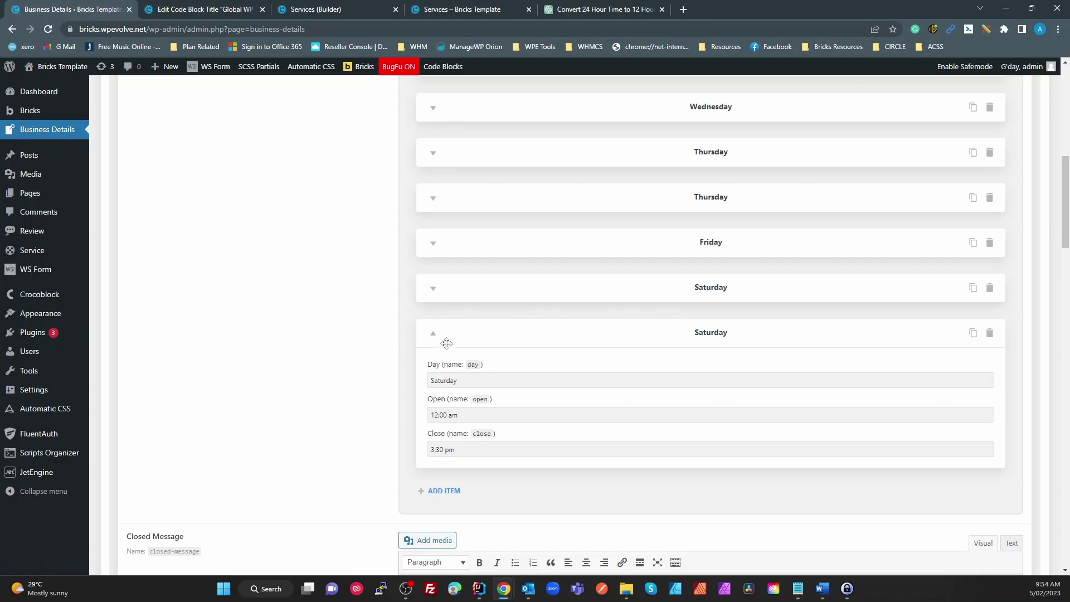
pyautogui.click(434, 337)
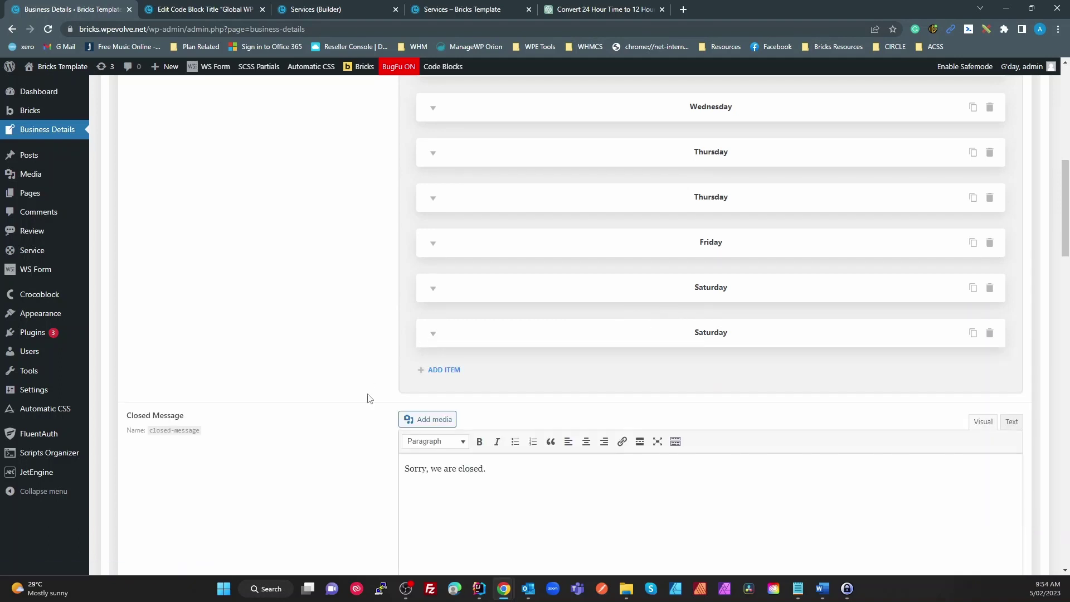
pyautogui.scroll(4, 367, 384)
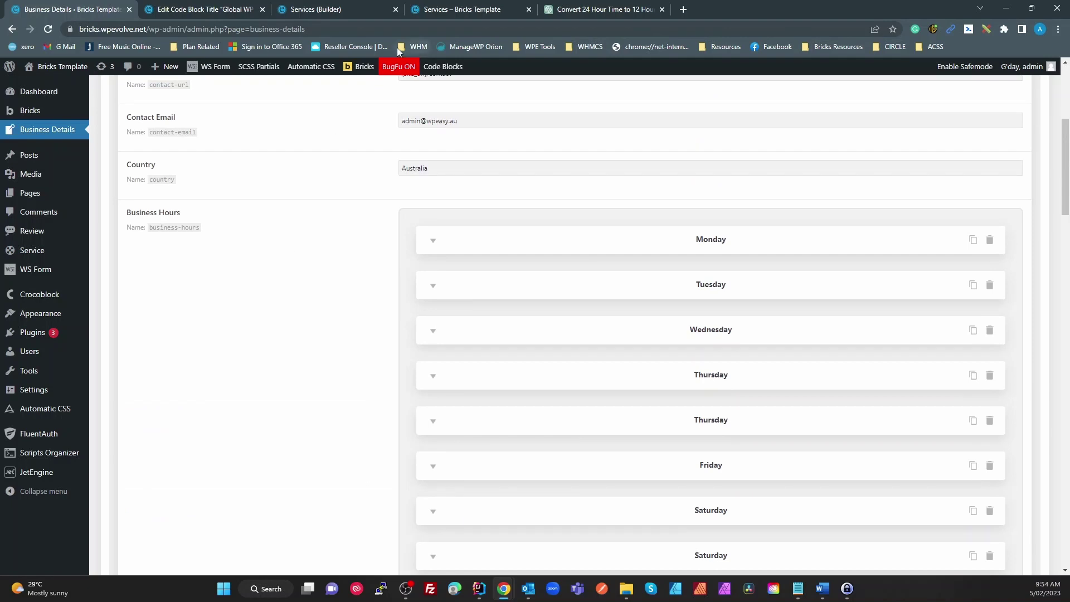
# Show the Services page preview and inspect the hours table rows, Monday through Saturday
pyautogui.click(361, 10)
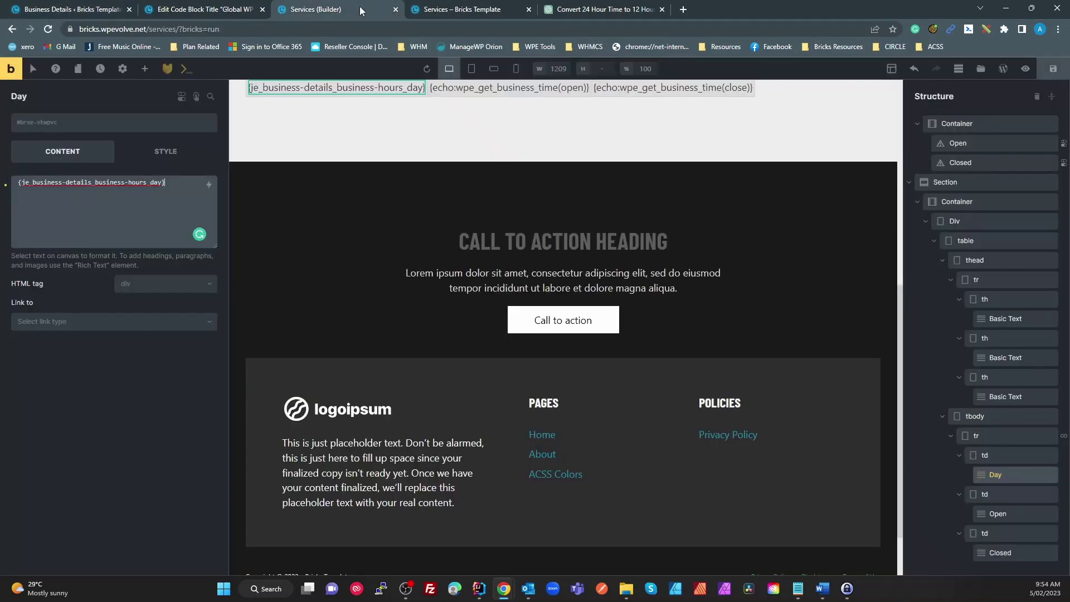
pyautogui.click(483, 9)
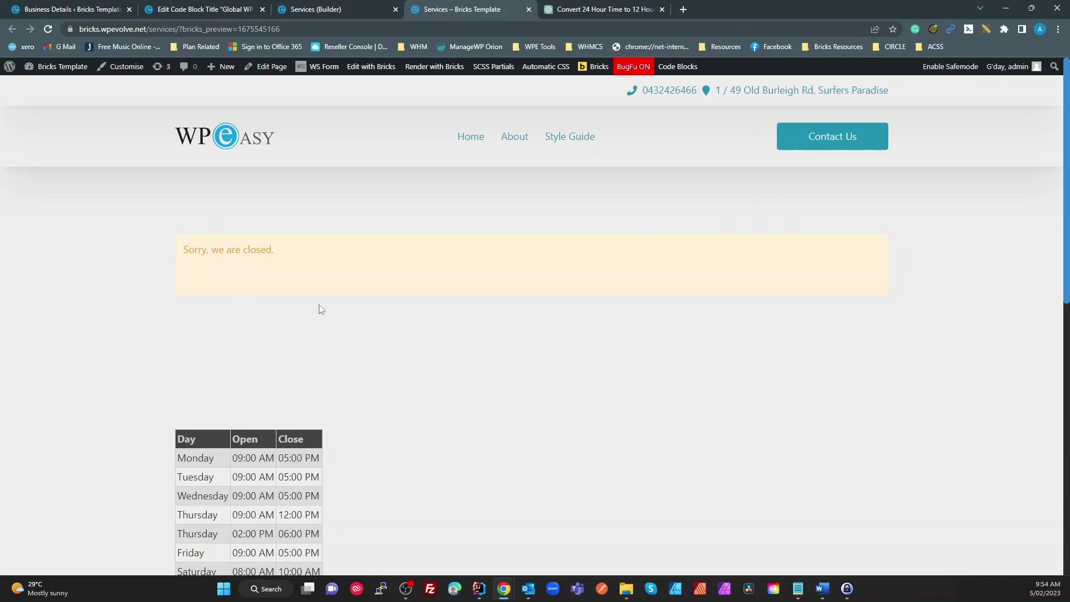
pyautogui.scroll(-2, 267, 312)
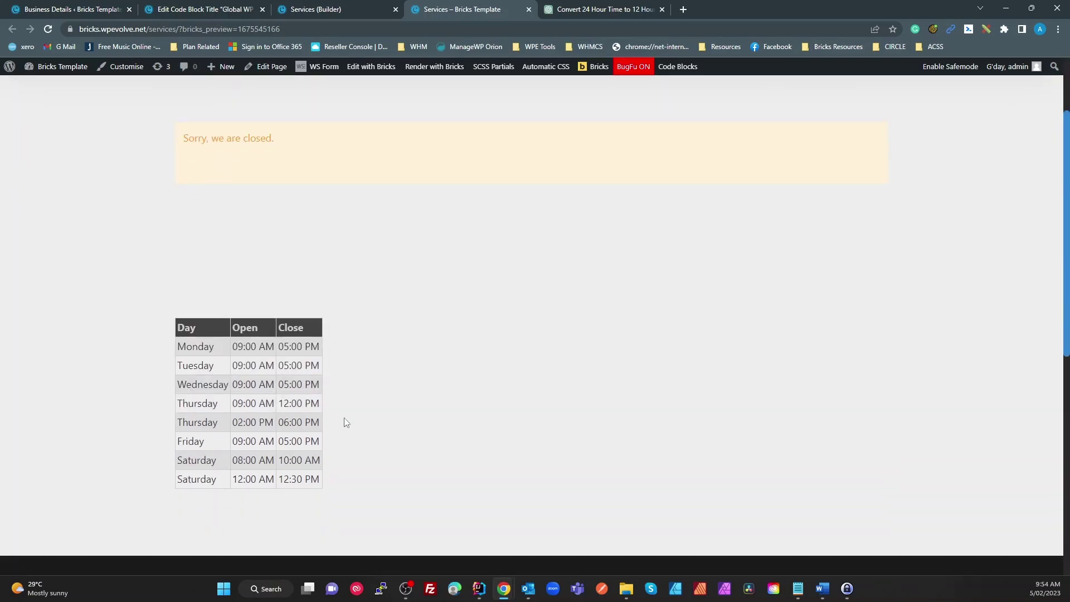
pyautogui.moveTo(177, 337); pyautogui.dragTo(248, 492)
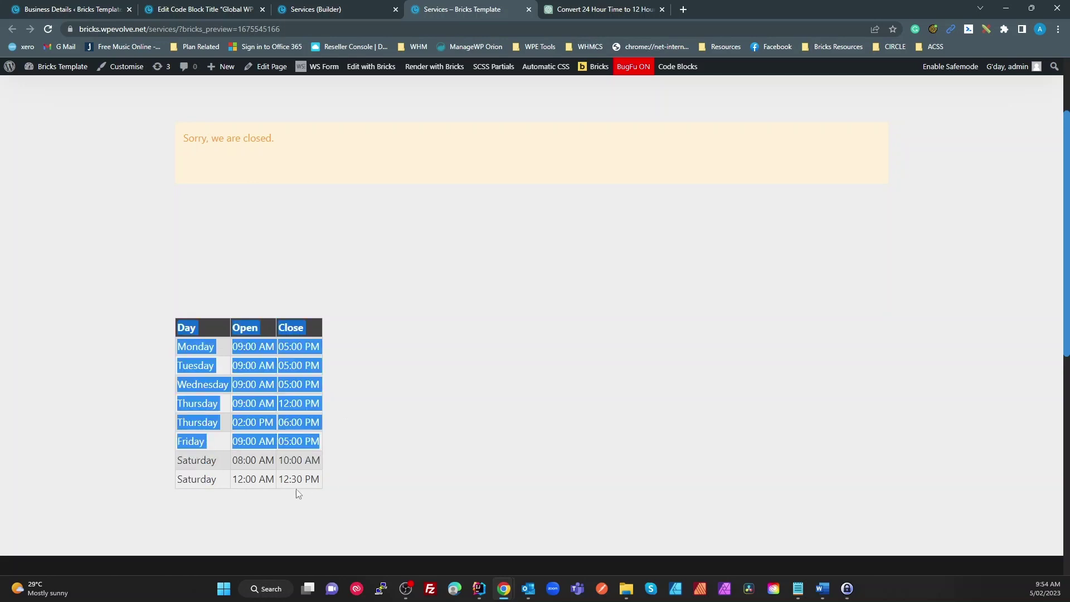
pyautogui.click(332, 492)
pyautogui.moveTo(328, 490); pyautogui.dragTo(185, 354)
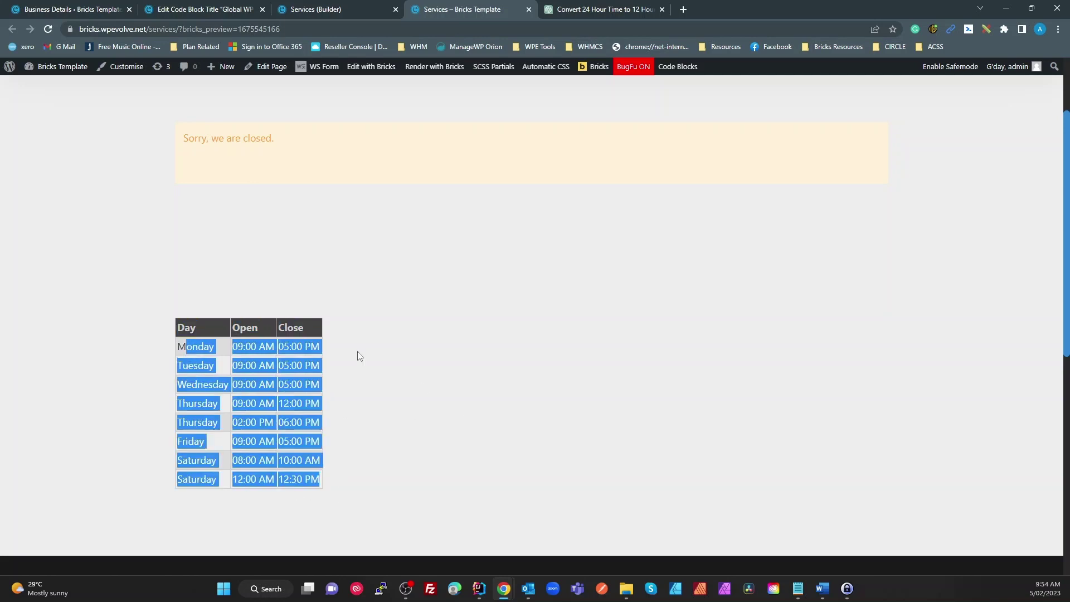
pyautogui.click(253, 363)
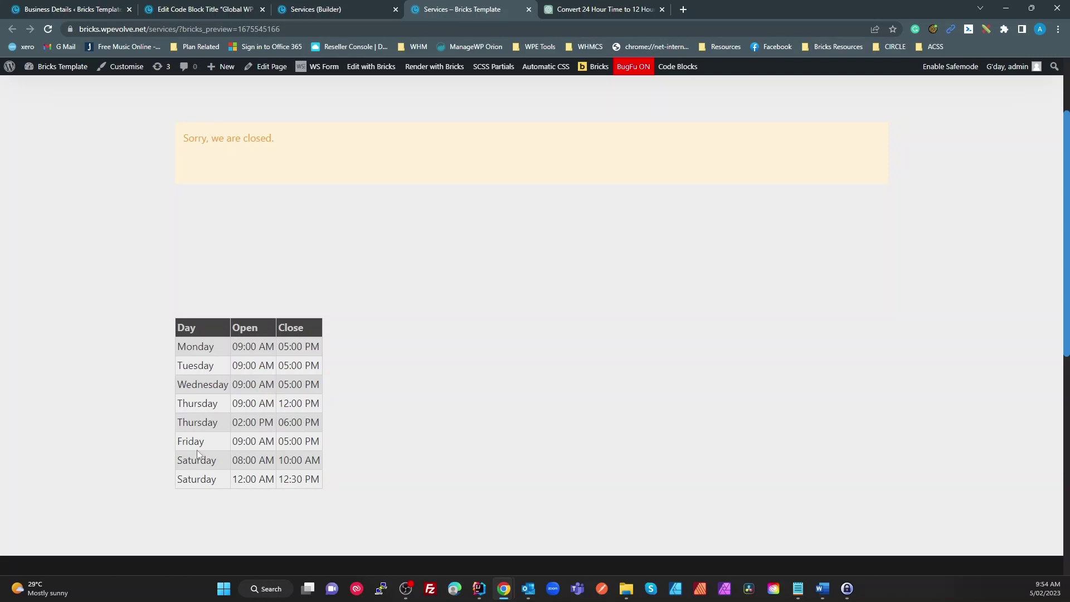
# Reselect the hours table, then select the 'Sorry, we are closed.' notice text
pyautogui.moveTo(213, 350); pyautogui.dragTo(337, 485)
pyautogui.click(259, 266)
pyautogui.moveTo(273, 139); pyautogui.dragTo(167, 164)
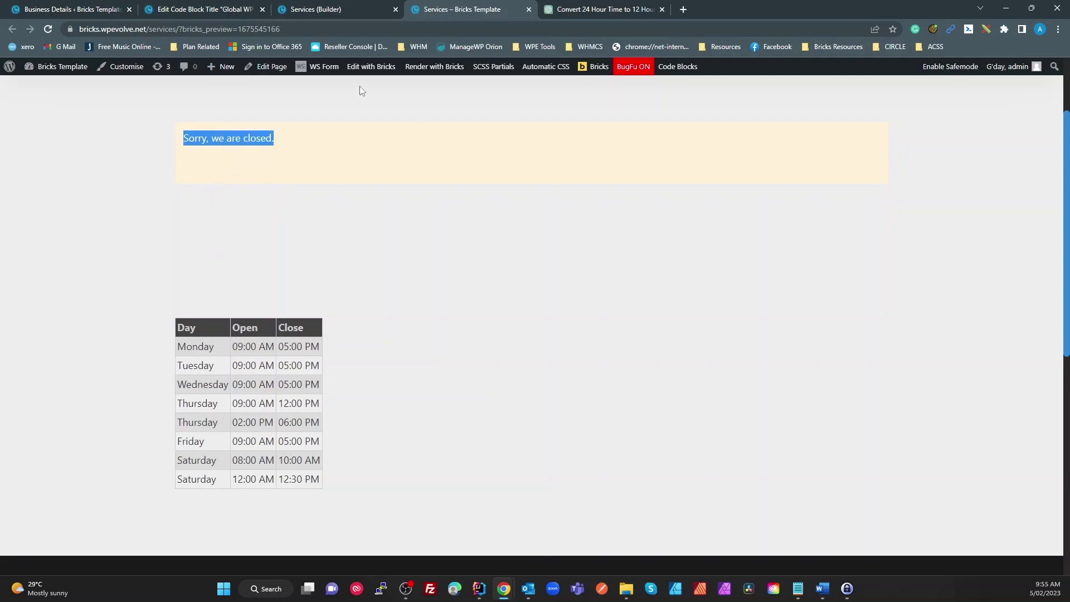
pyautogui.click(196, 9)
pyautogui.click(113, 9)
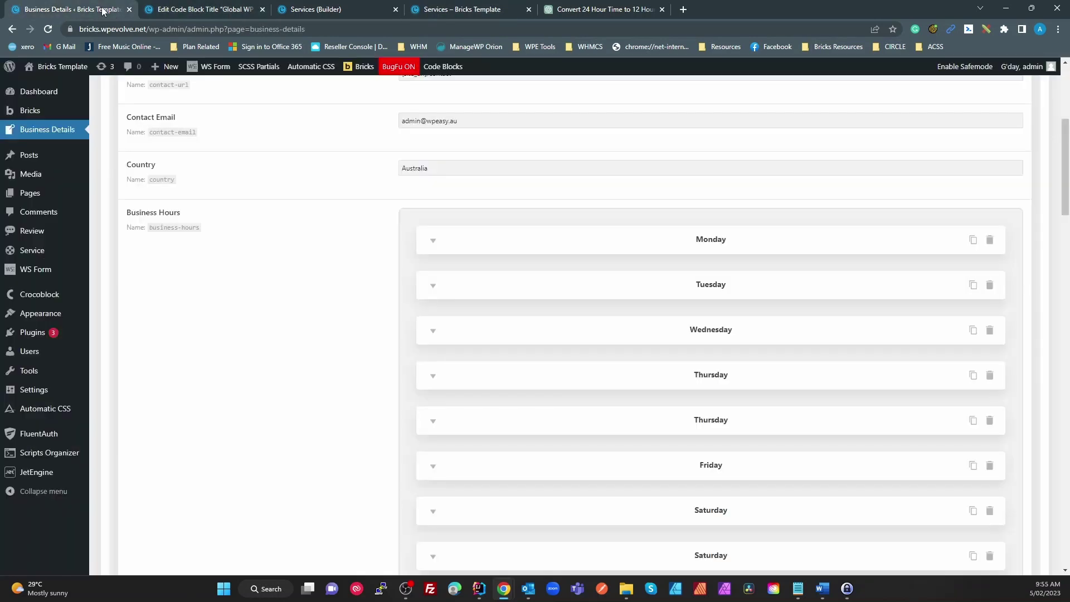
pyautogui.scroll(-10, 471, 281)
pyautogui.scroll(4, 474, 286)
pyautogui.scroll(-5, 566, 435)
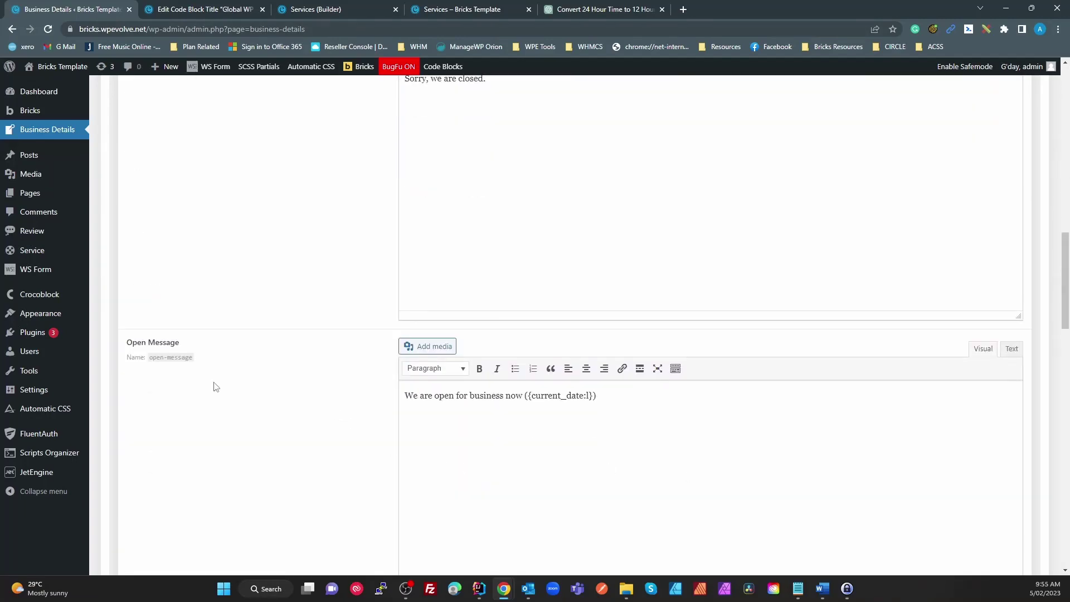
pyautogui.scroll(17, 350, 390)
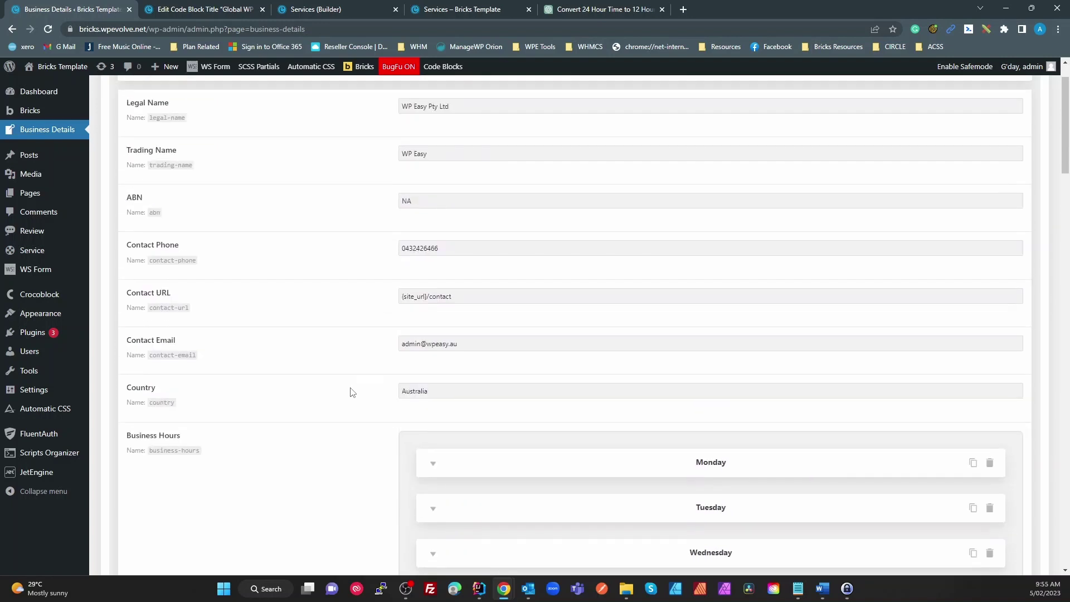
pyautogui.scroll(-4, 351, 391)
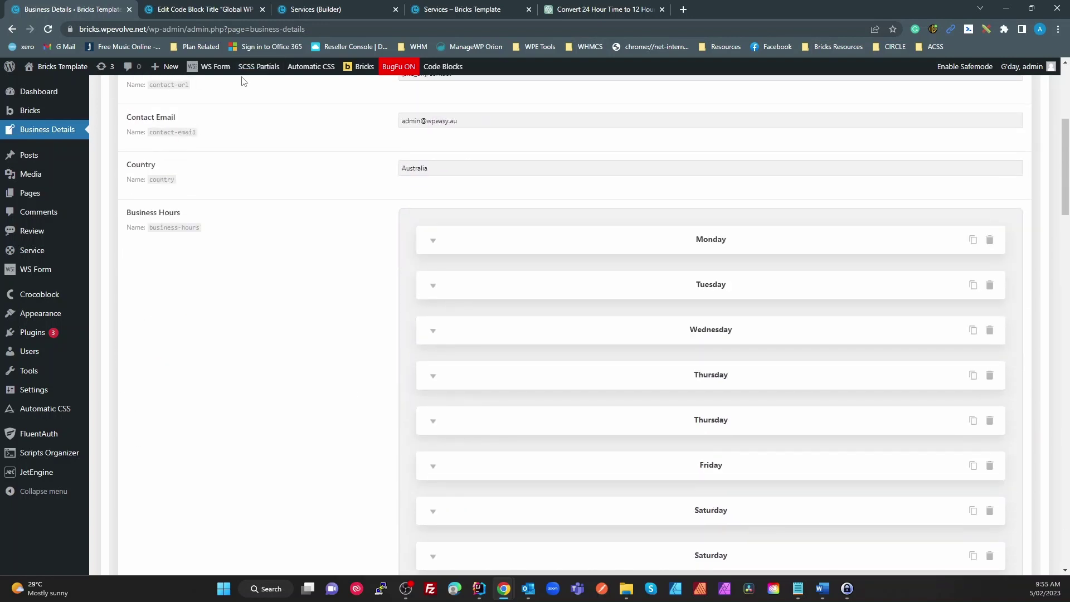
pyautogui.scroll(-1, 531, 241)
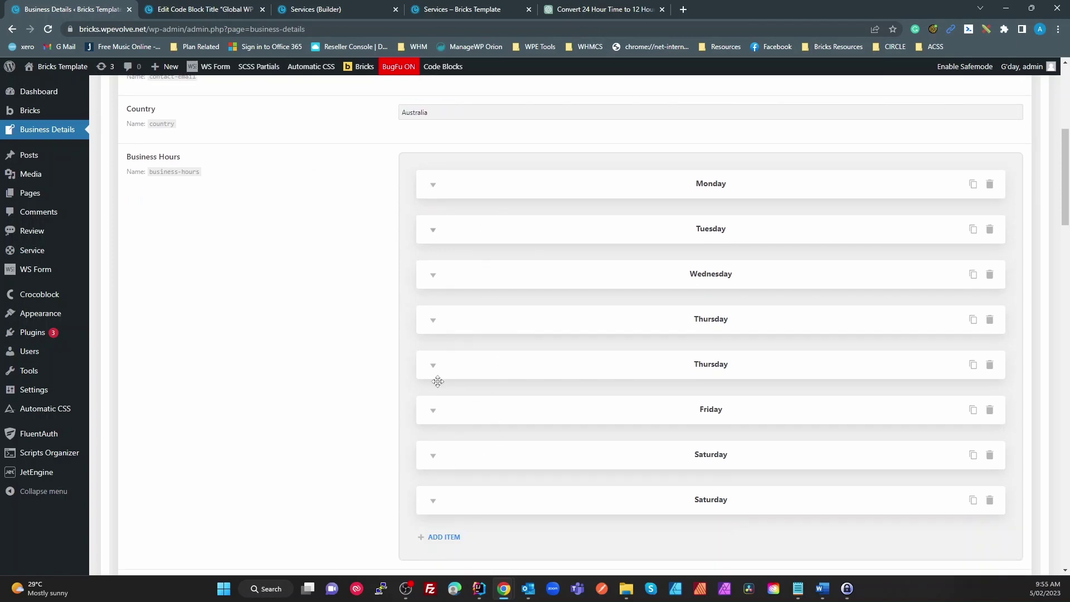
# In the Services preview, select the whole hours table and scroll to the footer and back
pyautogui.click(224, 9)
pyautogui.click(326, 13)
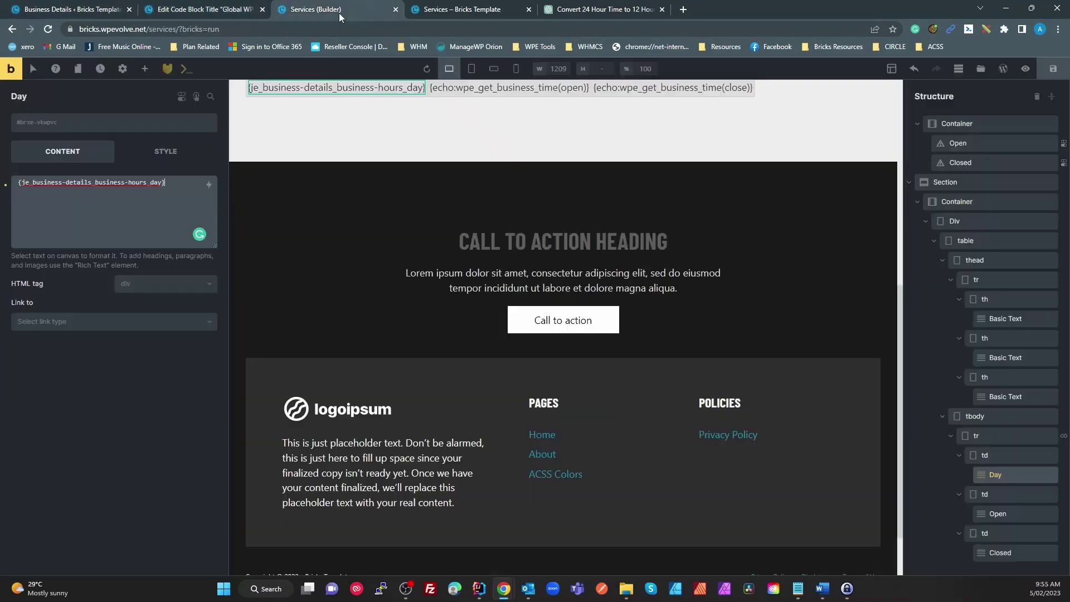
pyautogui.click(440, 10)
pyautogui.moveTo(186, 328); pyautogui.dragTo(342, 502)
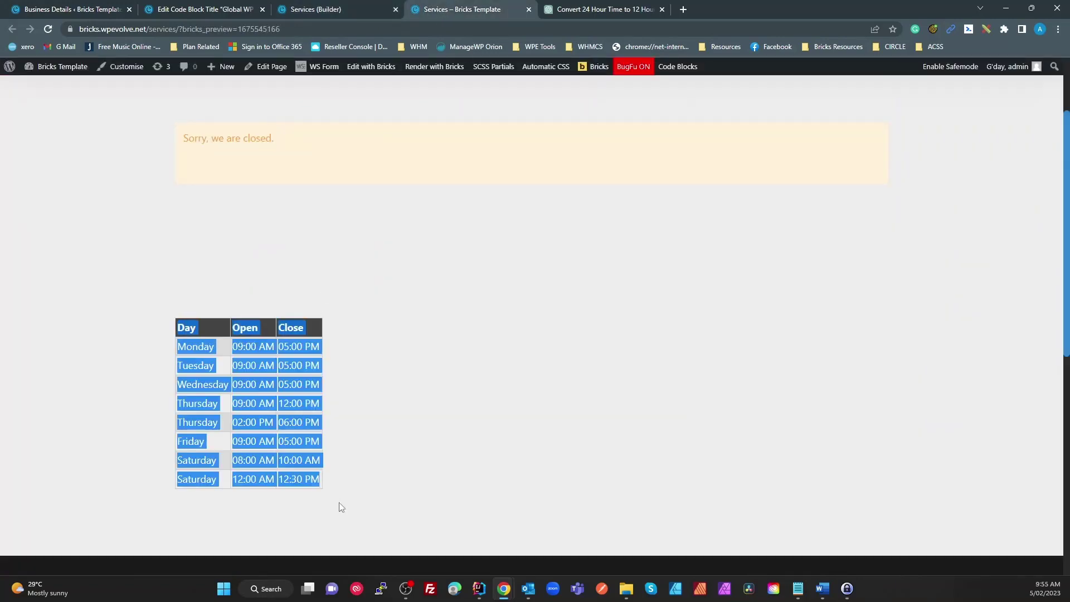
pyautogui.click(426, 453)
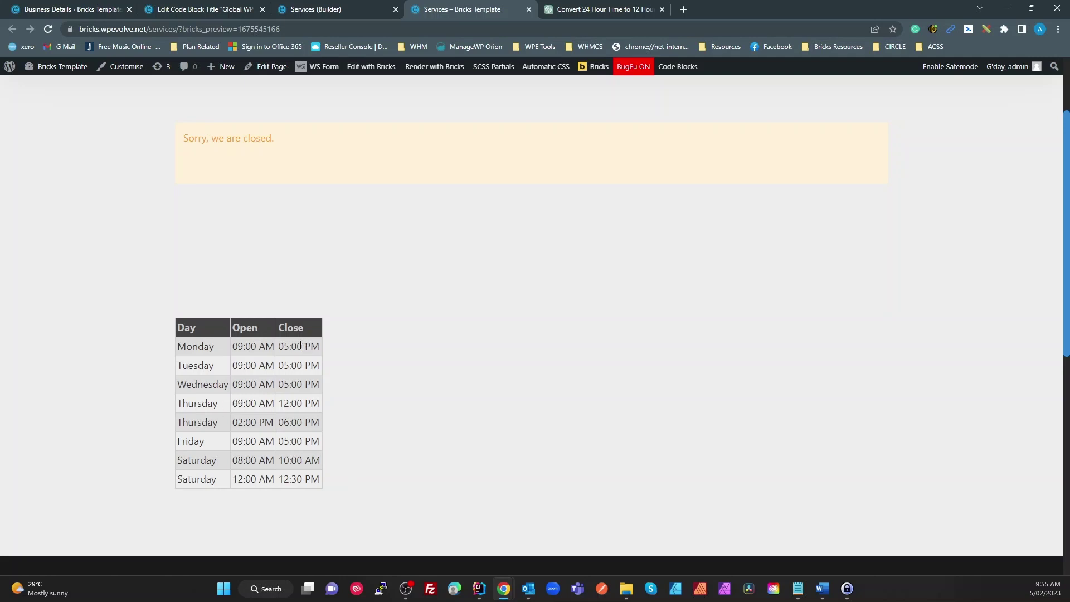
pyautogui.scroll(-5, 249, 387)
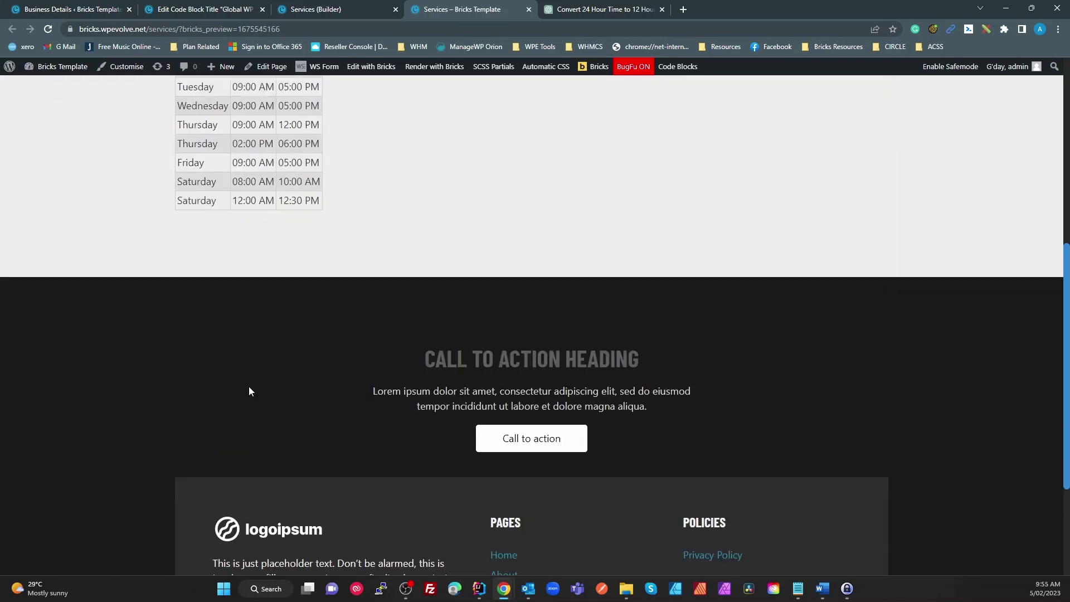
pyautogui.scroll(5, 249, 387)
# Reselect the table from header to last row, then go back to editing Services in the builder
pyautogui.moveTo(168, 328); pyautogui.dragTo(148, 308)
pyautogui.click(402, 341)
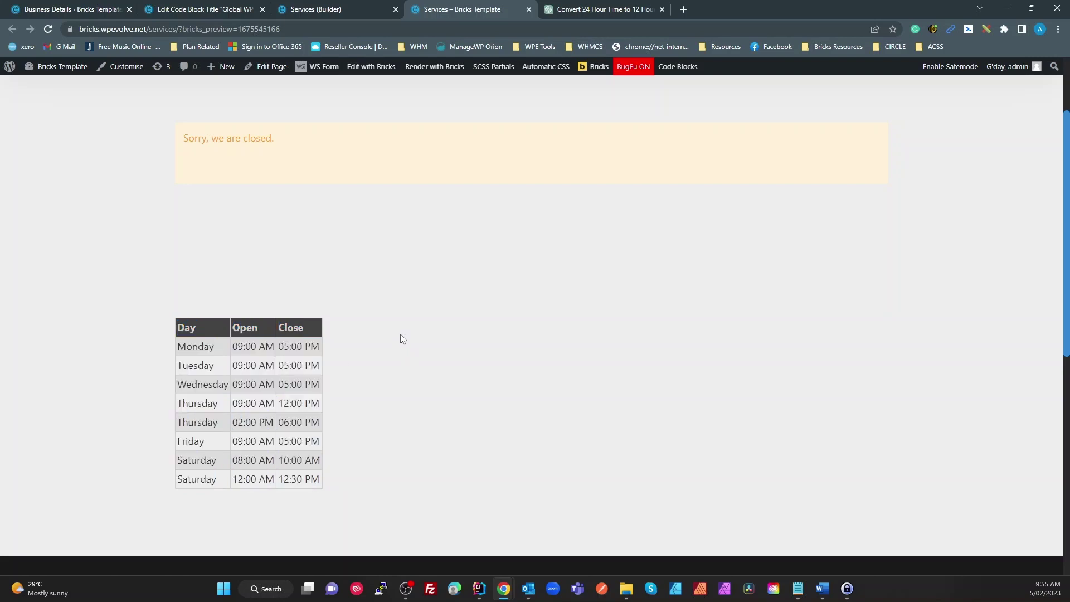
pyautogui.moveTo(186, 327); pyautogui.dragTo(333, 481)
pyautogui.click(410, 354)
pyautogui.click(329, 11)
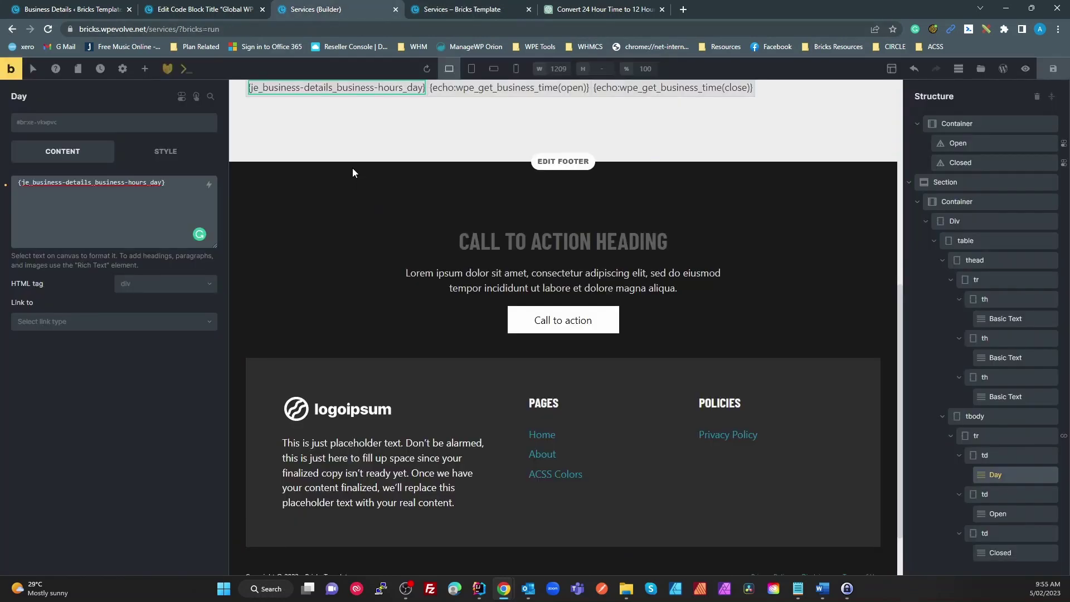
pyautogui.scroll(-3, 370, 223)
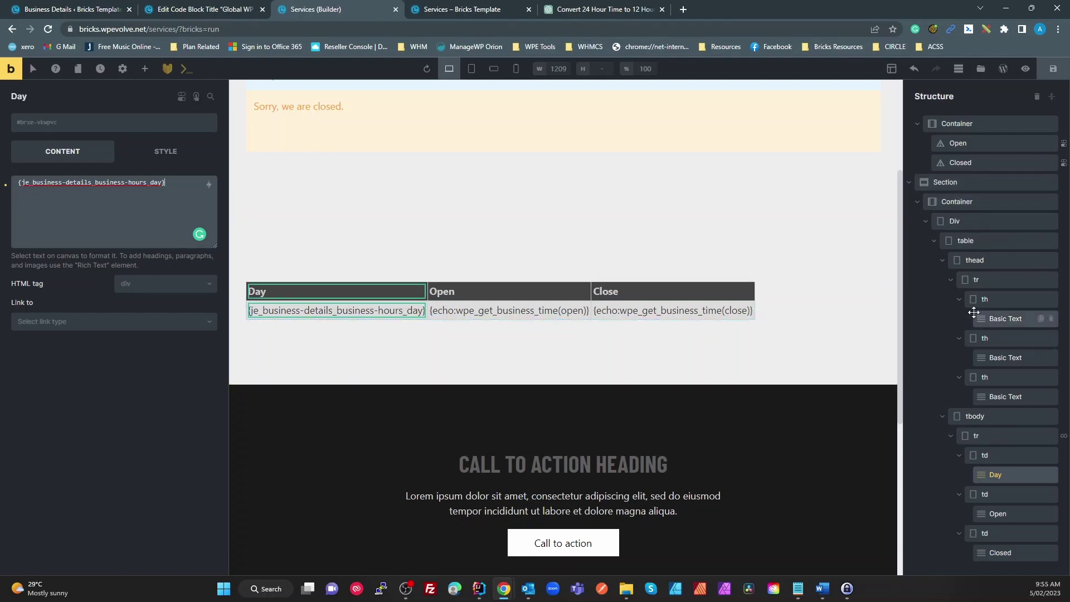
pyautogui.click(957, 221)
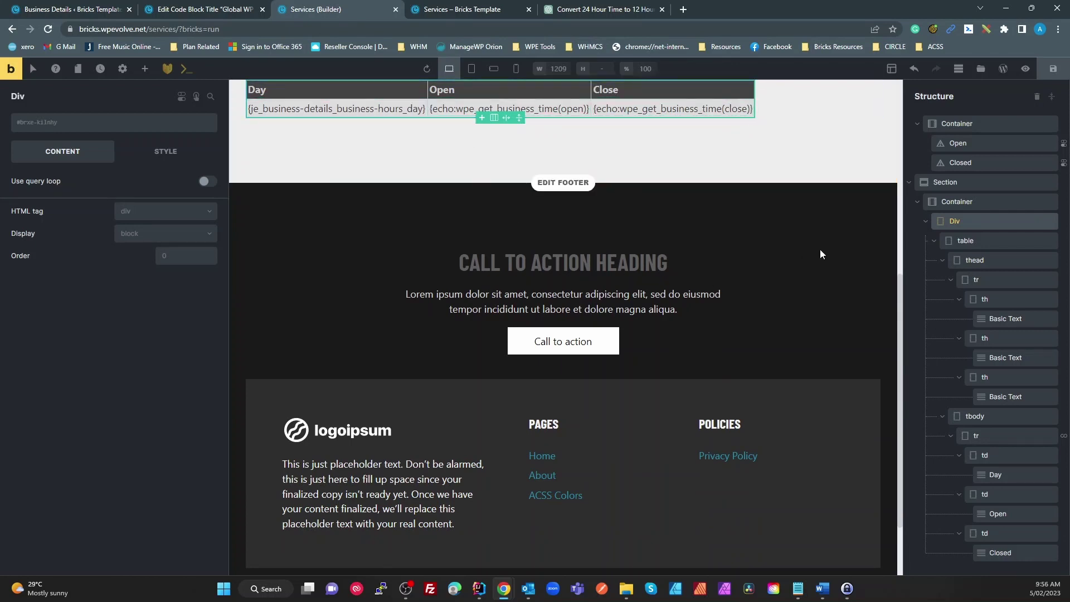
pyautogui.click(964, 243)
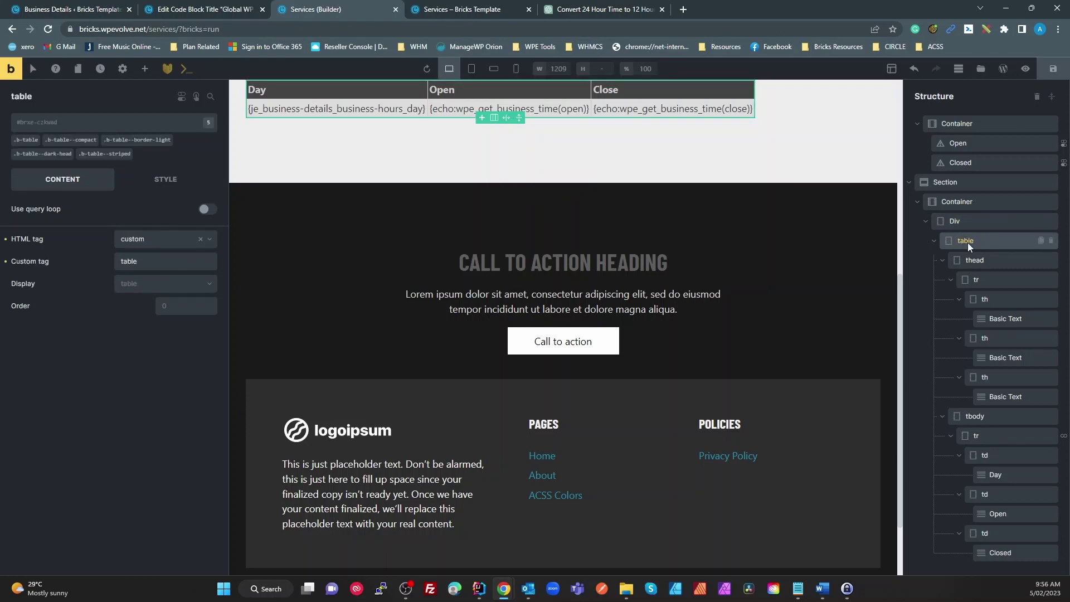
pyautogui.doubleClick(129, 260)
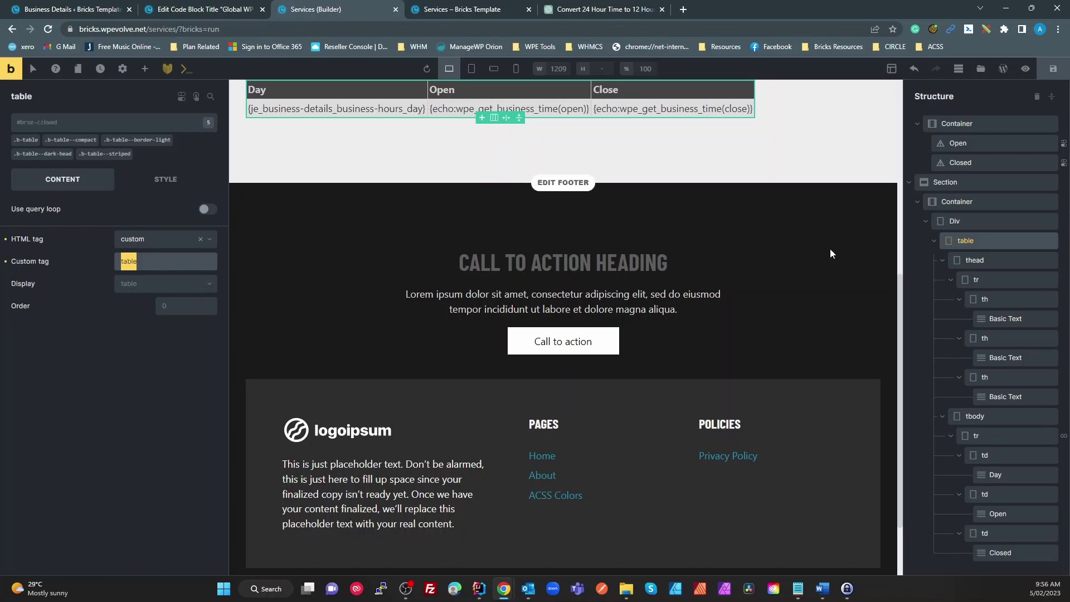
pyautogui.click(979, 256)
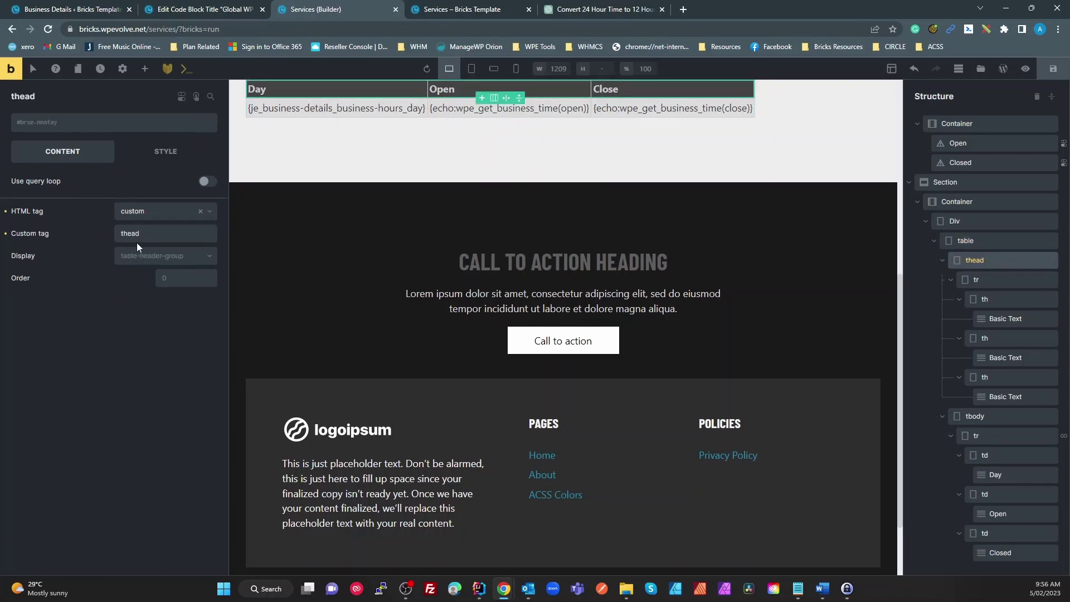
pyautogui.click(983, 281)
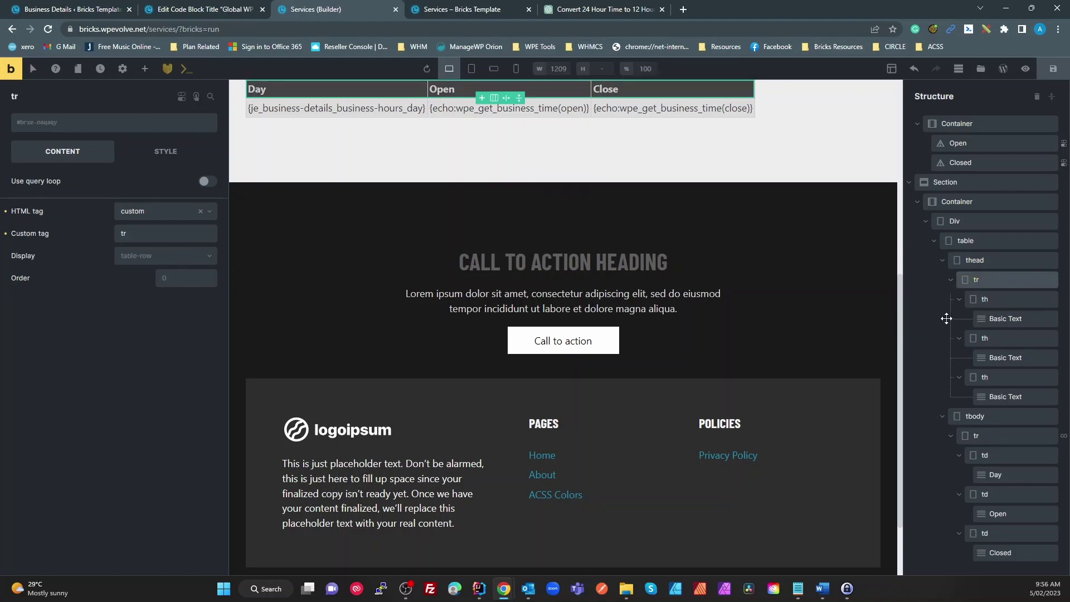
pyautogui.click(995, 299)
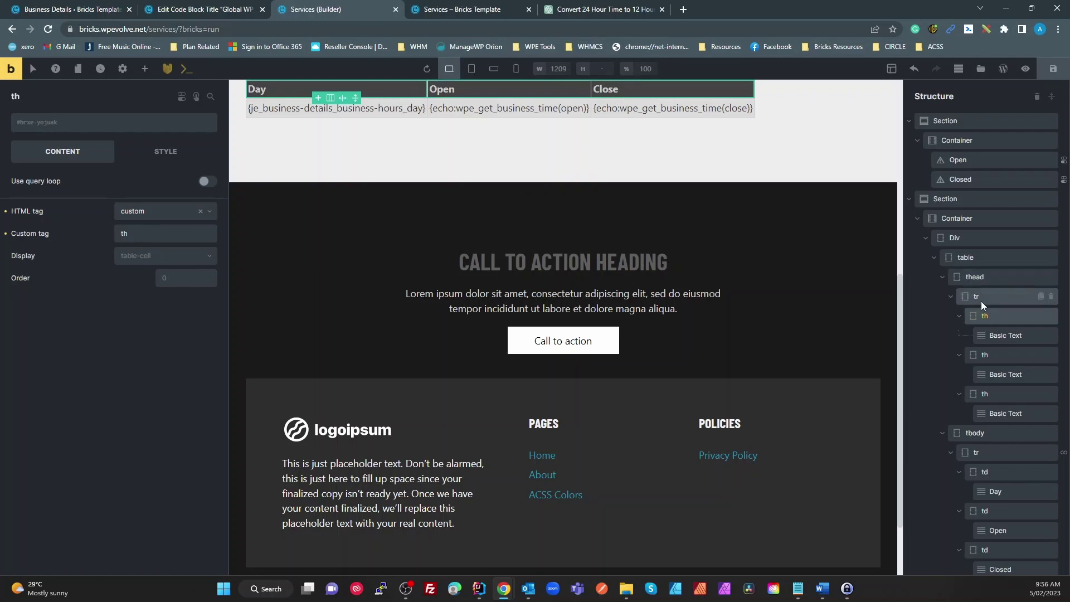
pyautogui.click(981, 435)
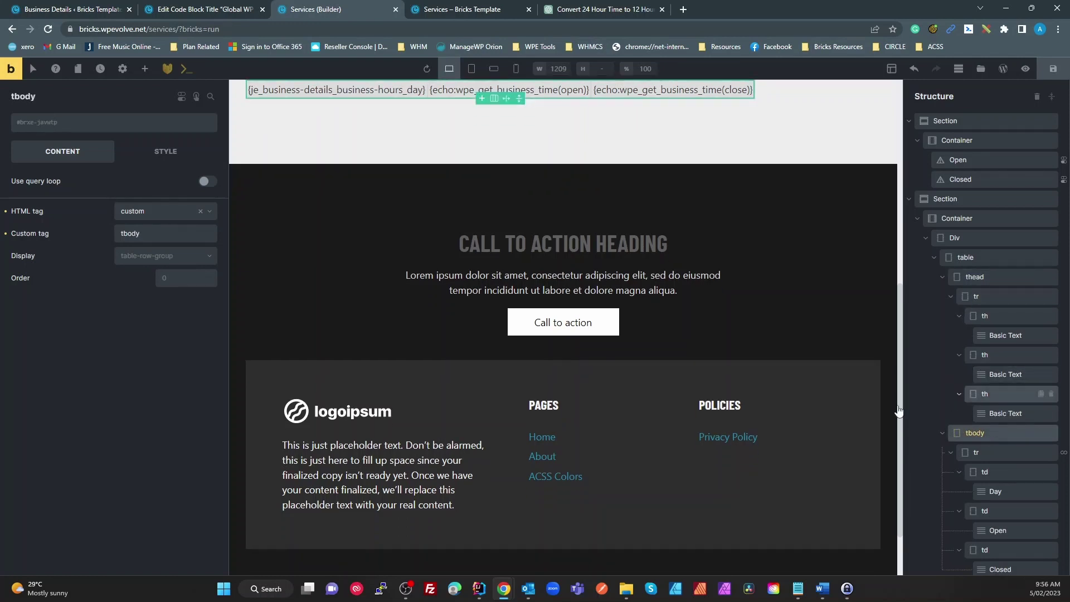
pyautogui.click(140, 215)
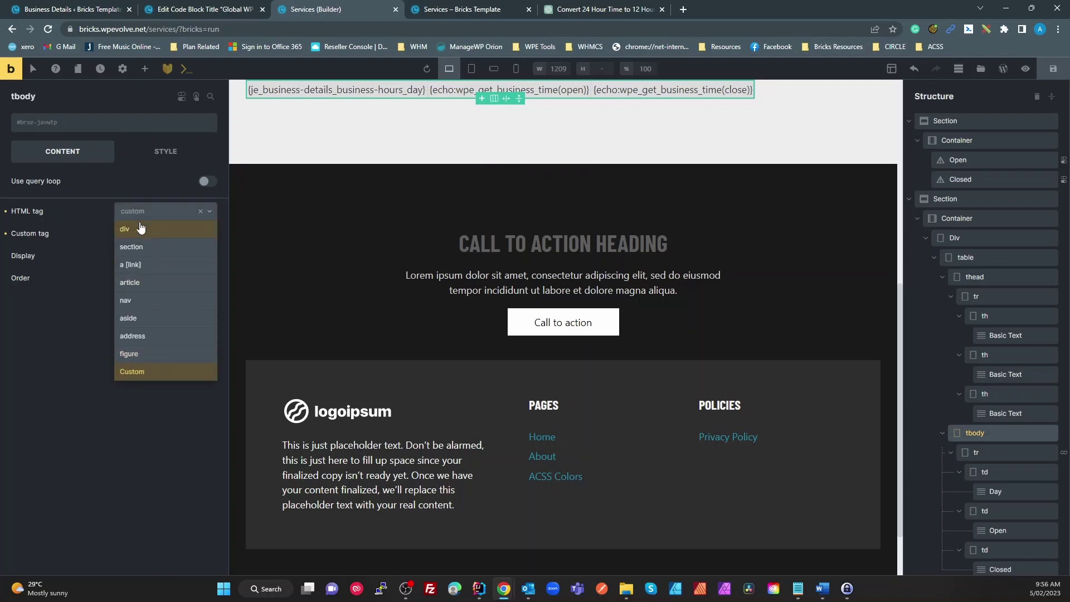
pyautogui.click(92, 450)
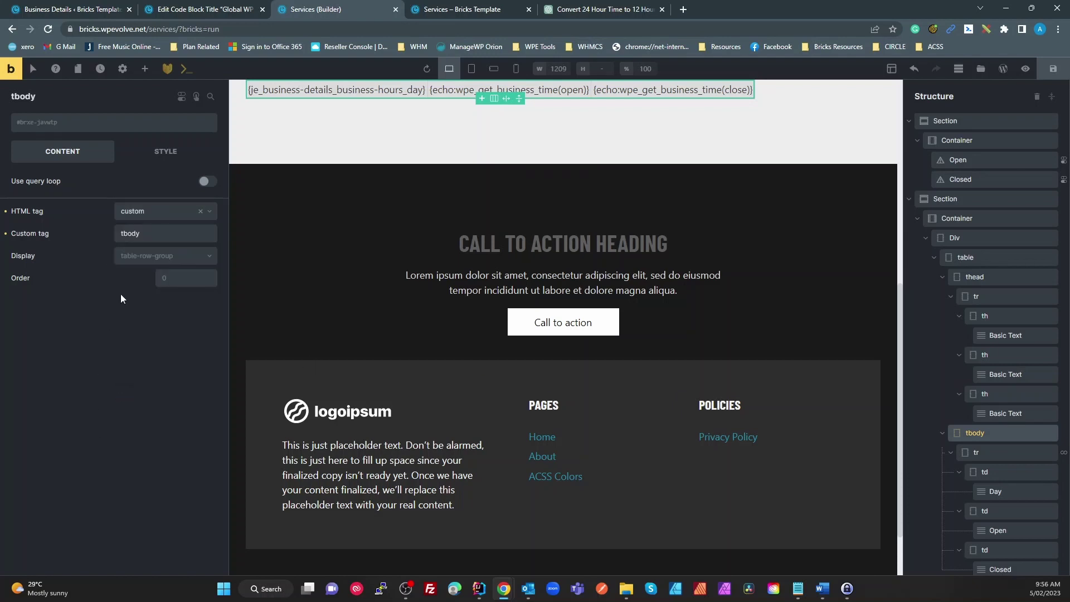
pyautogui.scroll(-1, 1009, 443)
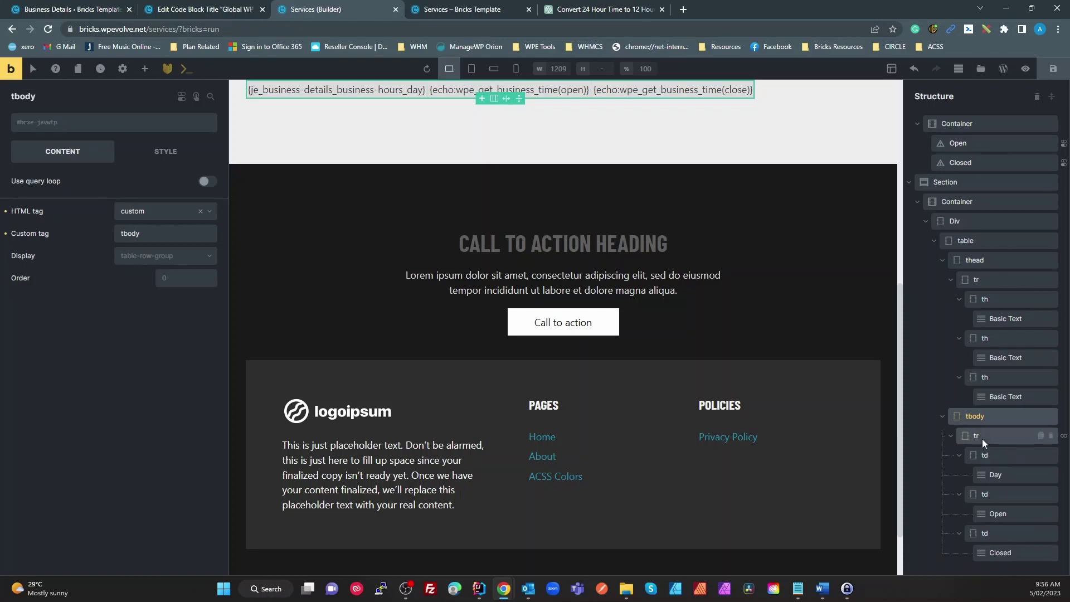
pyautogui.click(983, 437)
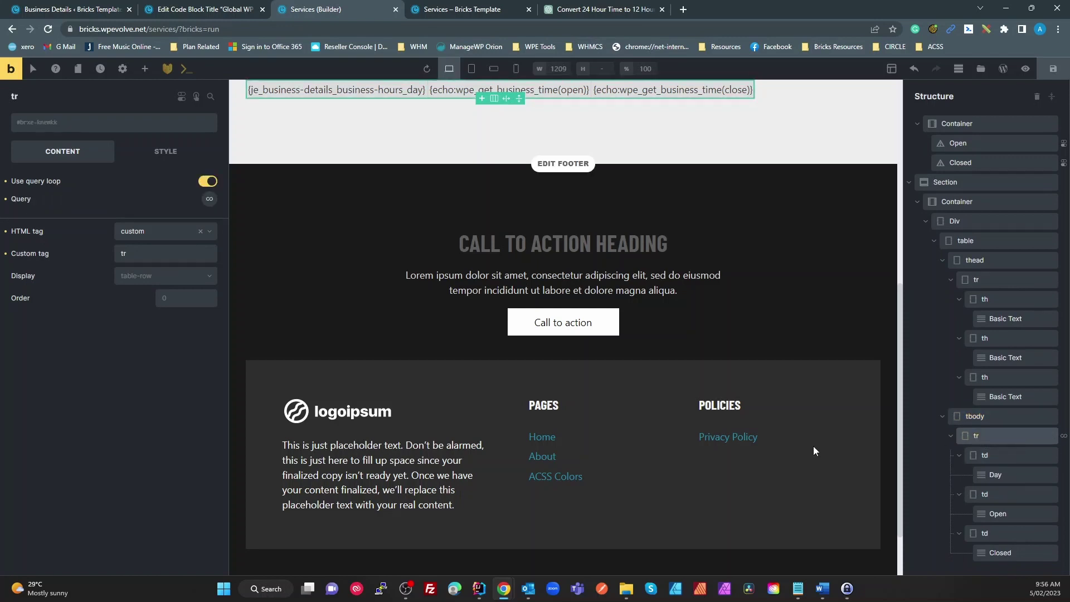
pyautogui.moveTo(1052, 437)
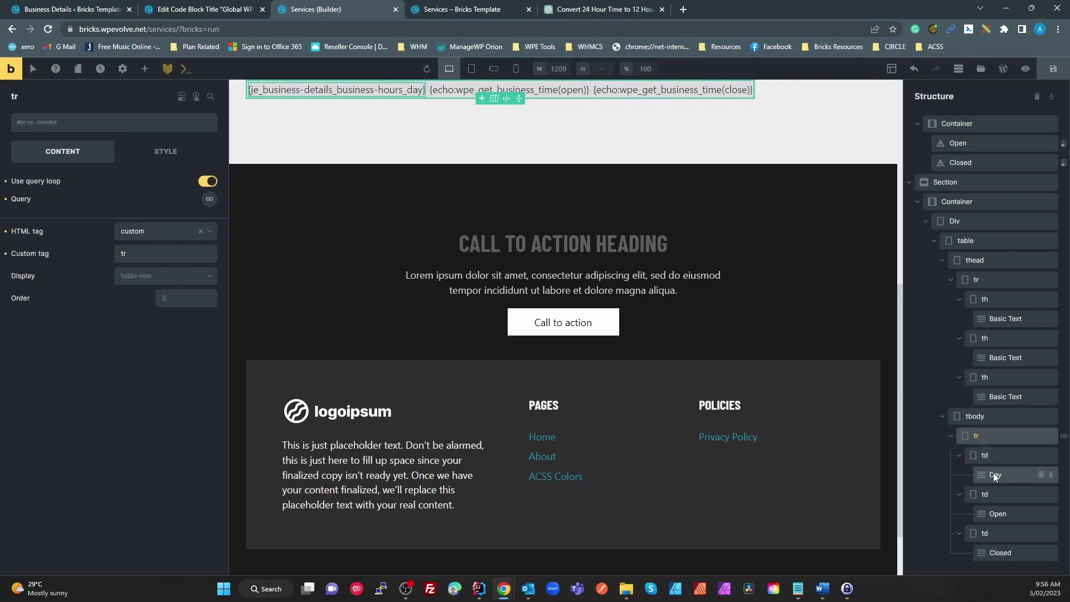
pyautogui.click(453, 9)
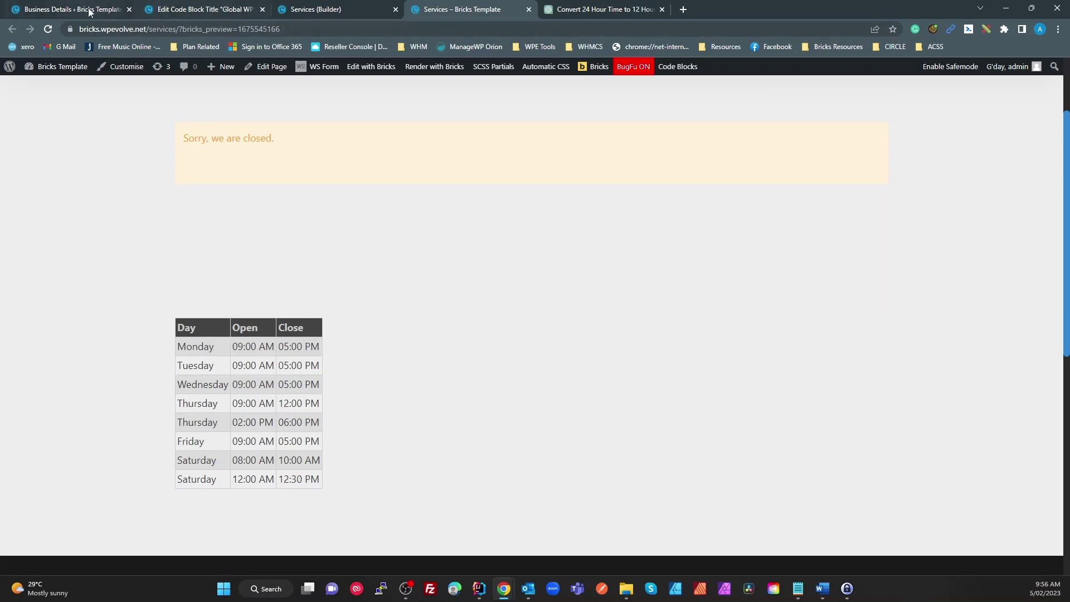
pyautogui.click(360, 9)
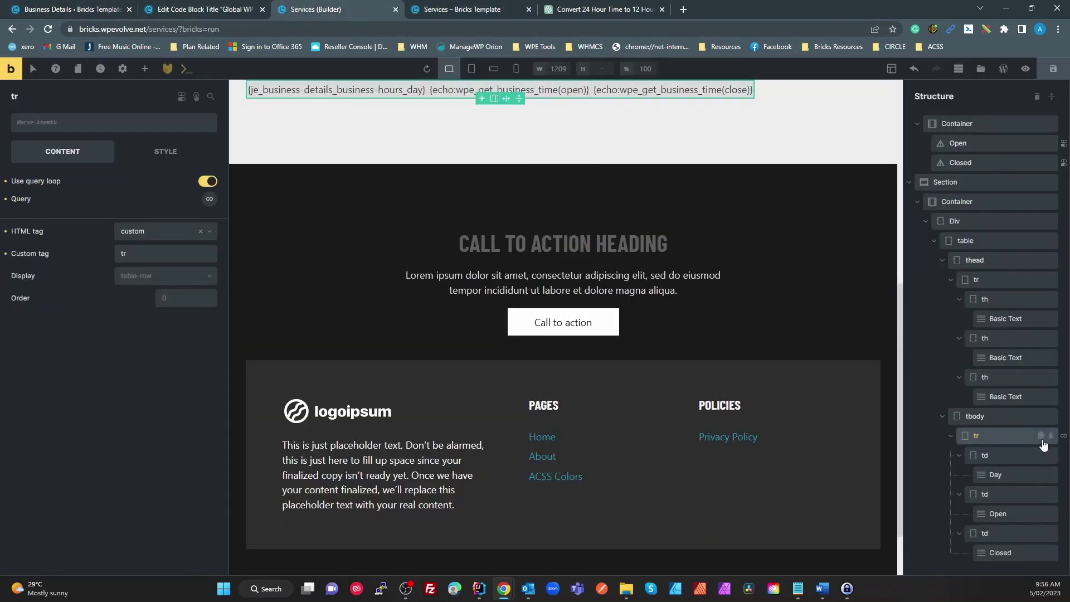
# Bring up the body row's loop query settings and compare them with the Business Details admin page
pyautogui.click(208, 199)
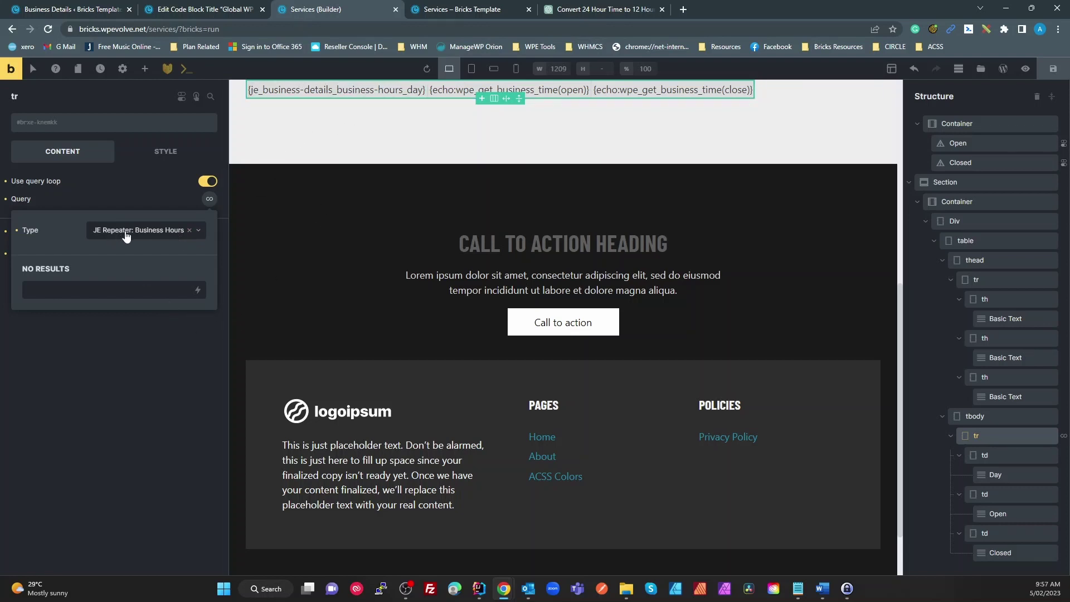
pyautogui.click(75, 9)
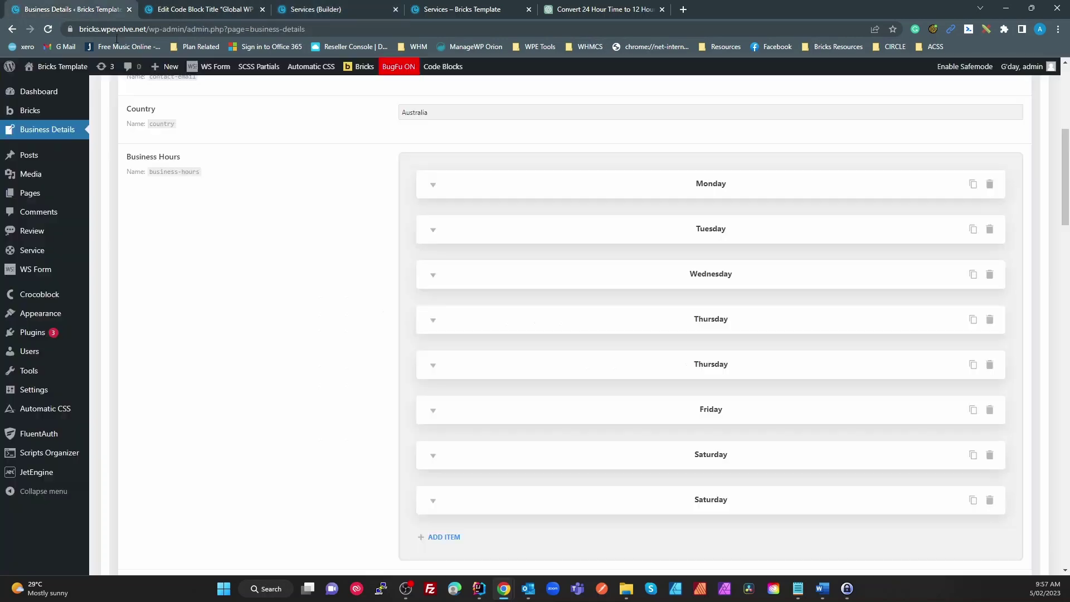
pyautogui.scroll(3, 327, 248)
pyautogui.scroll(-3, 352, 341)
pyautogui.scroll(4, 353, 342)
pyautogui.scroll(-2, 353, 342)
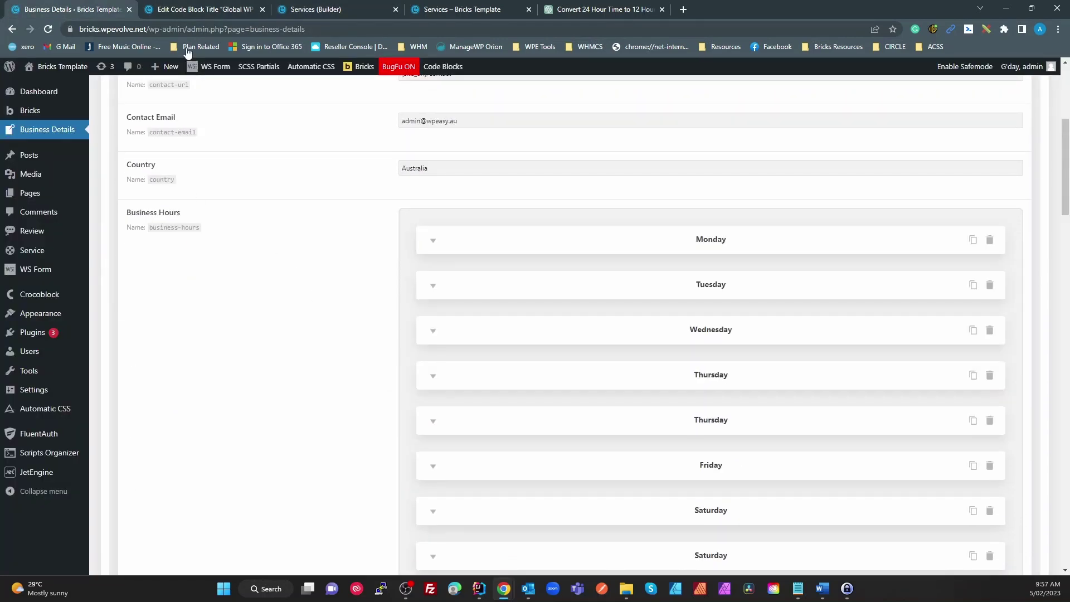
pyautogui.click(319, 13)
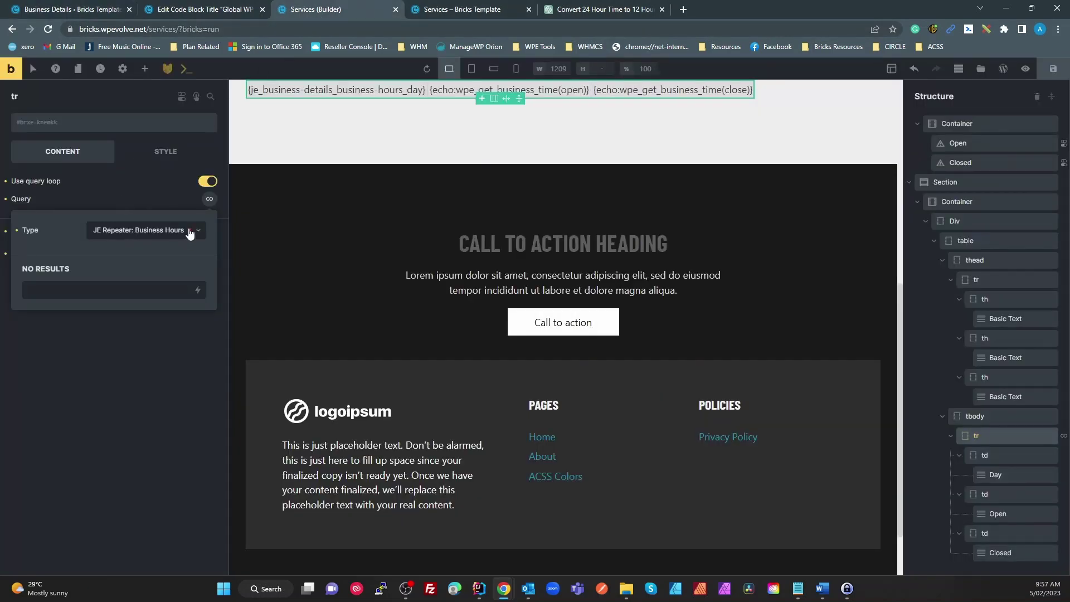
# Reset the row's query type to JE Repeater: Business Hours, then check the repeater, PHP code and preview
pyautogui.click(188, 230)
pyautogui.click(149, 234)
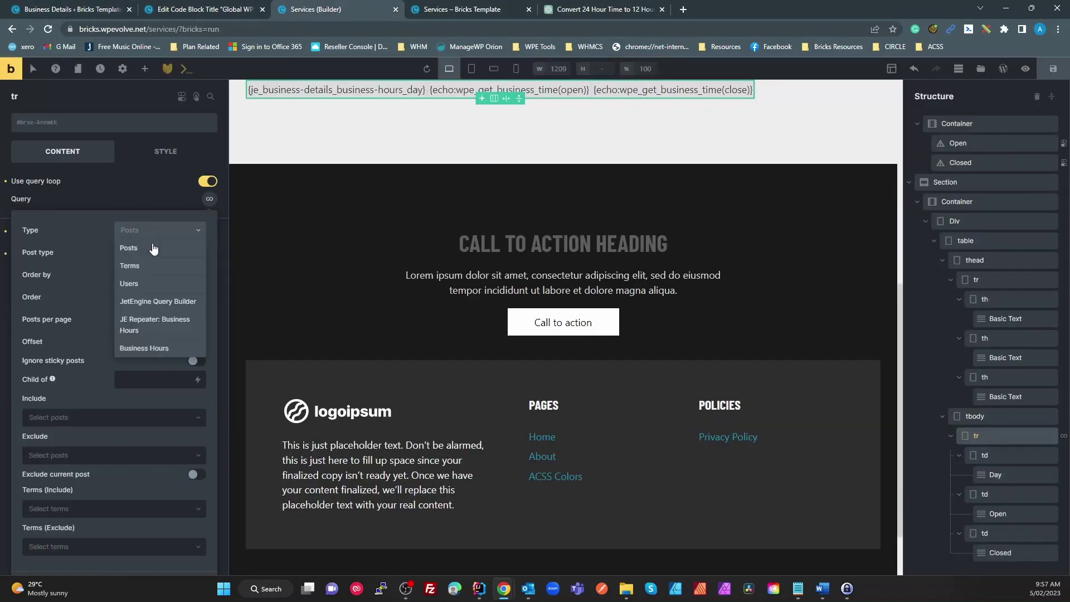
pyautogui.click(151, 323)
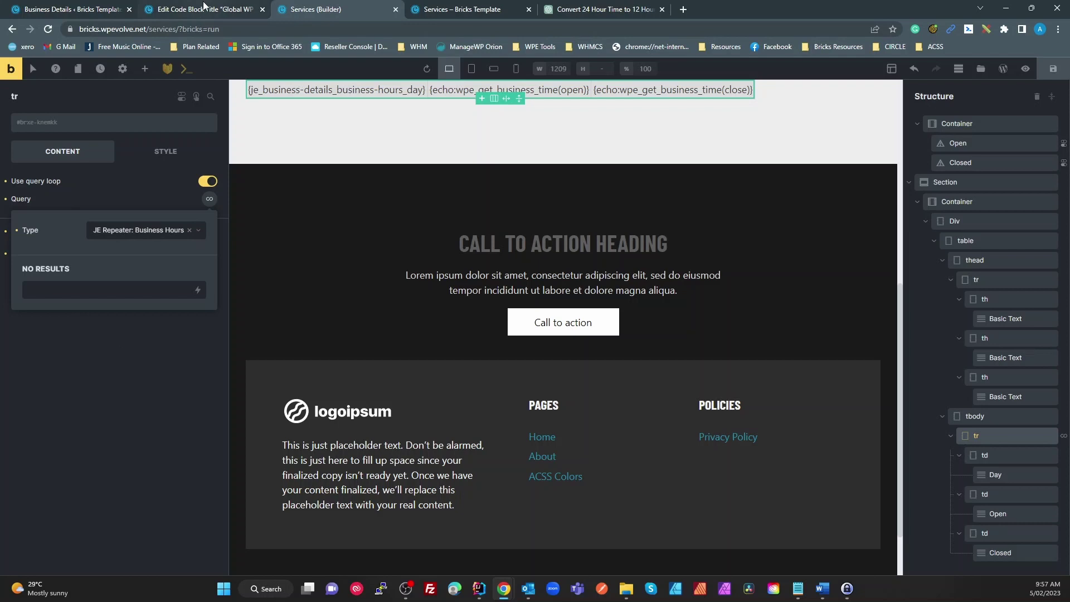
pyautogui.click(111, 13)
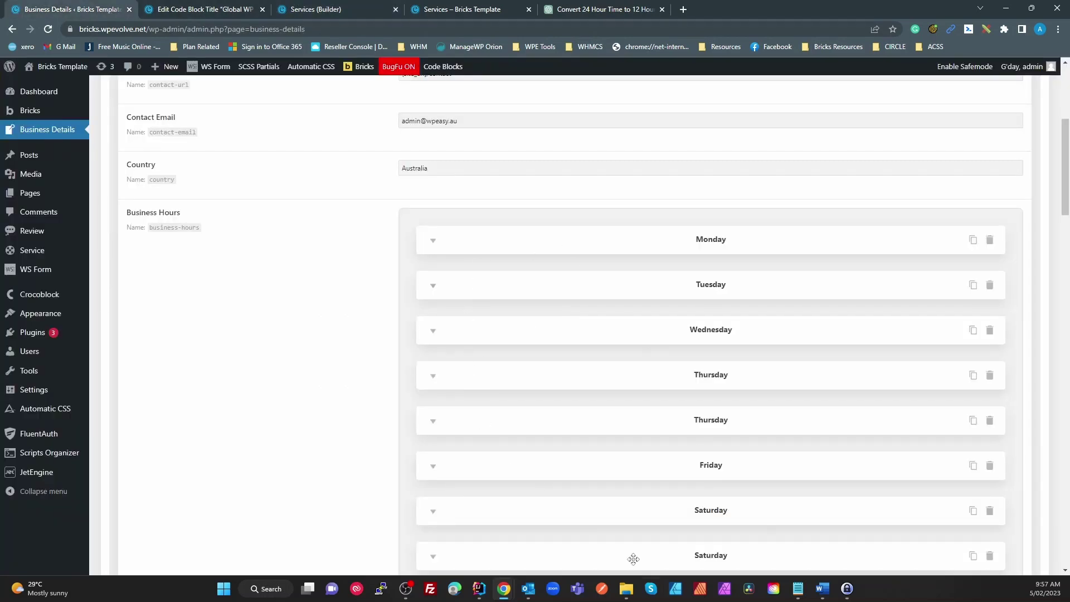
pyautogui.click(228, 12)
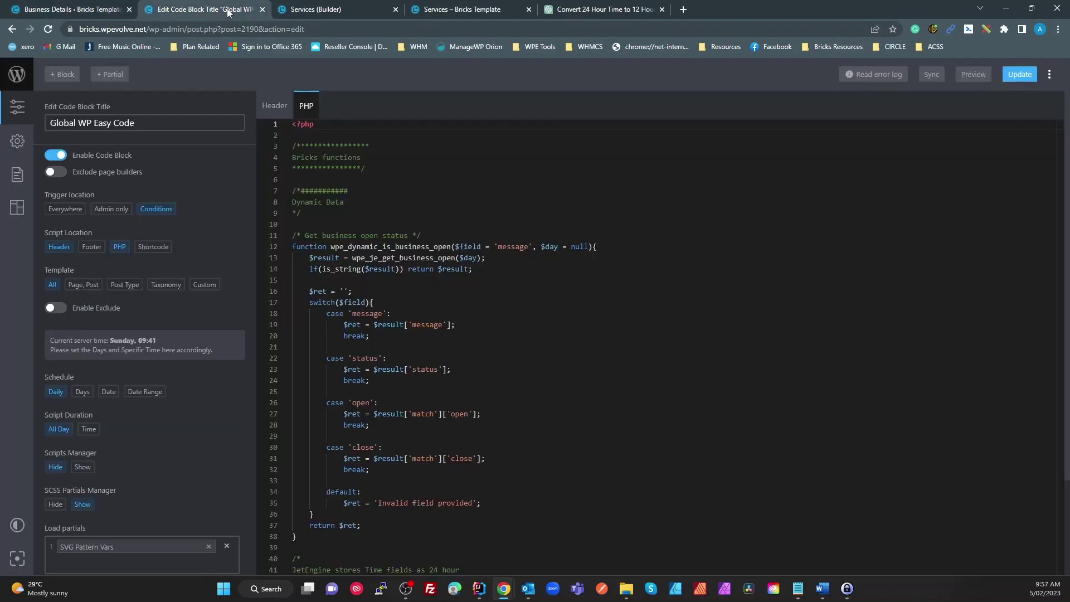
pyautogui.click(348, 10)
pyautogui.click(435, 11)
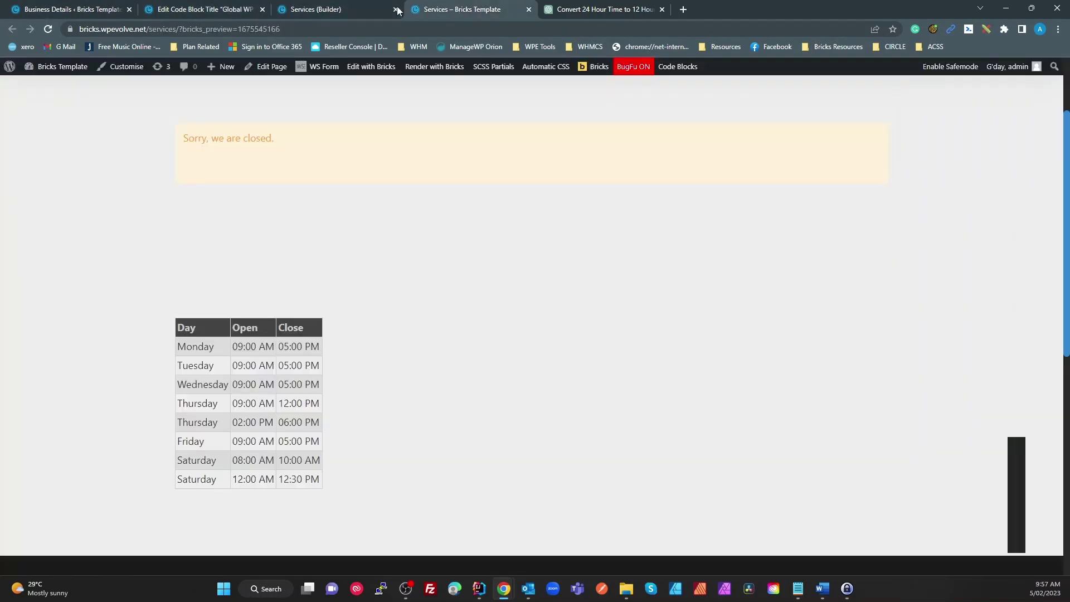
pyautogui.click(354, 8)
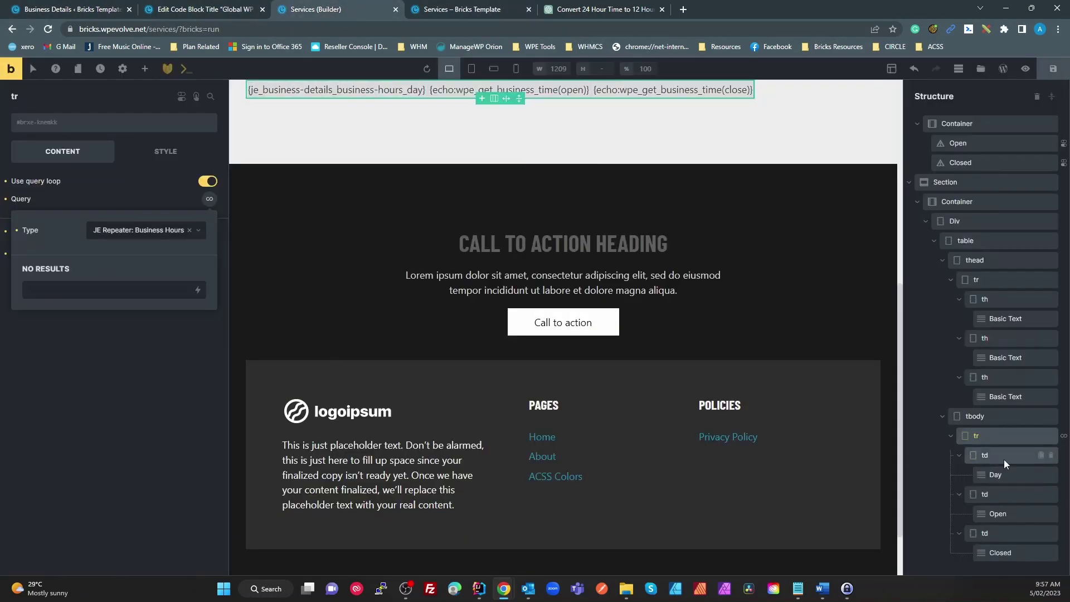
# Replace the Day cell's text with the Day (Business Hours) dynamic tag, found by searching 'day'
pyautogui.click(998, 474)
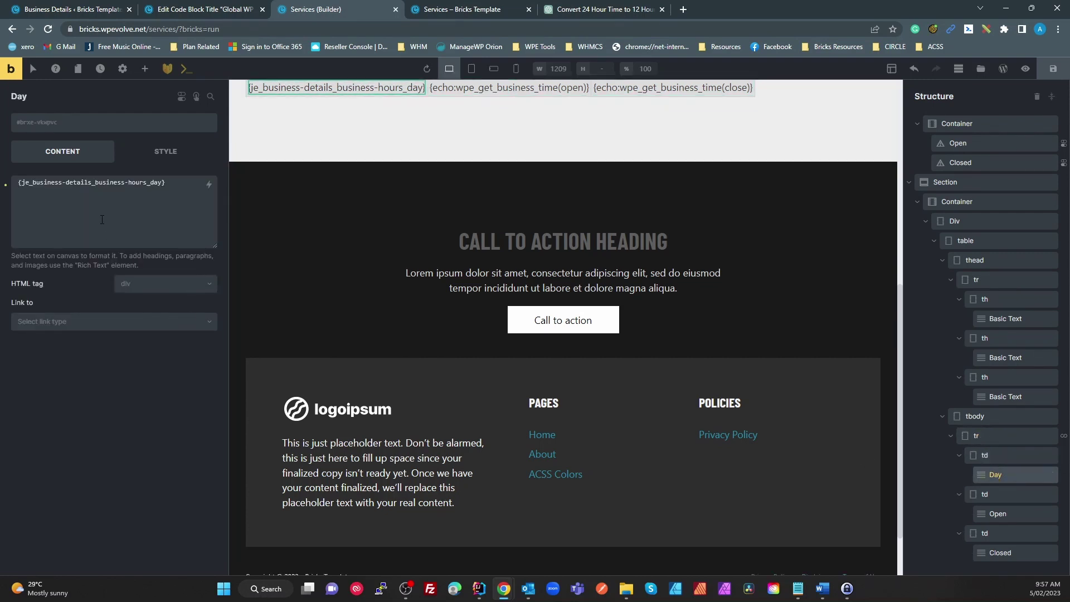
pyautogui.click(174, 182)
pyautogui.hotkey('ctrl', 'a')
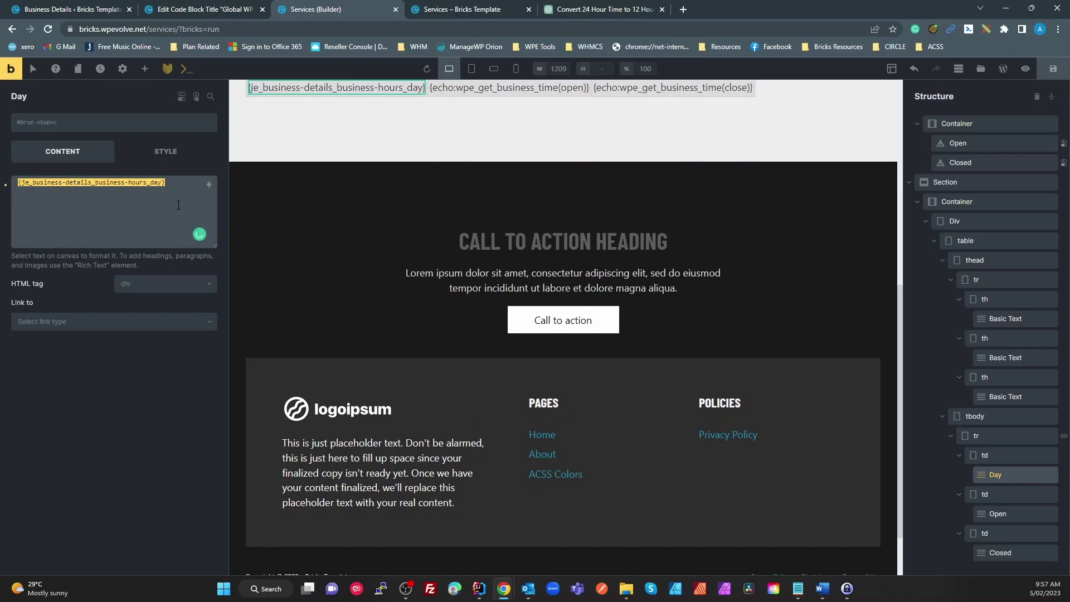
pyautogui.press('BackSpace')
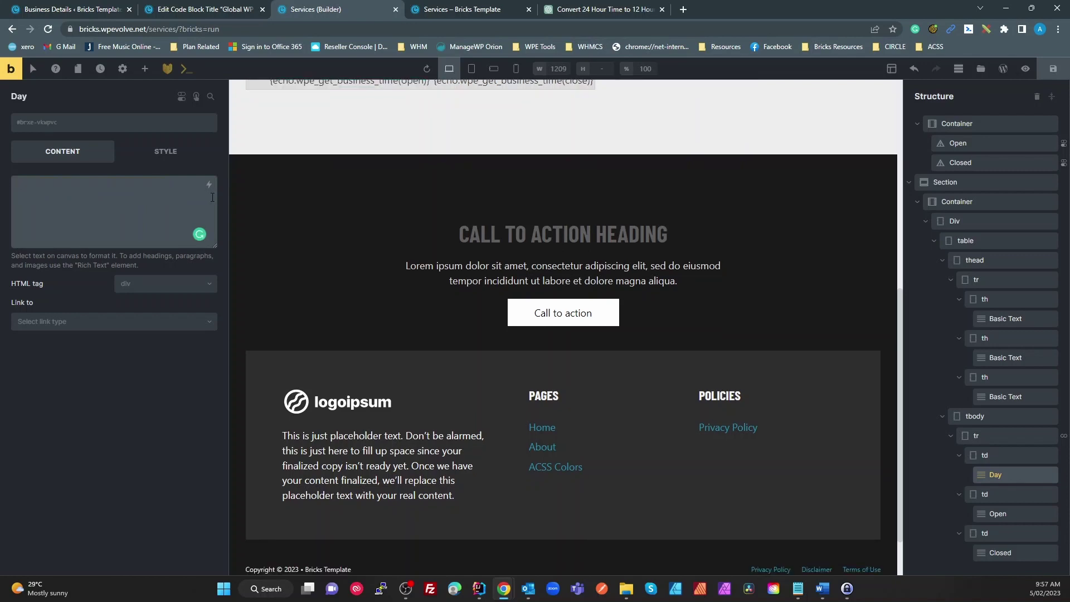
pyautogui.click(210, 185)
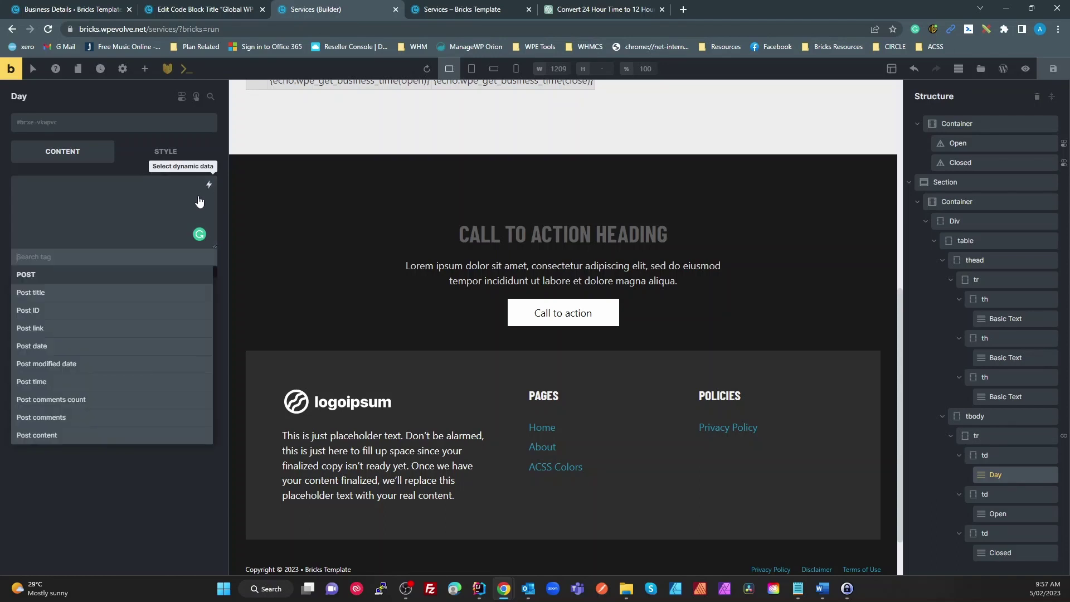
pyautogui.write('day')
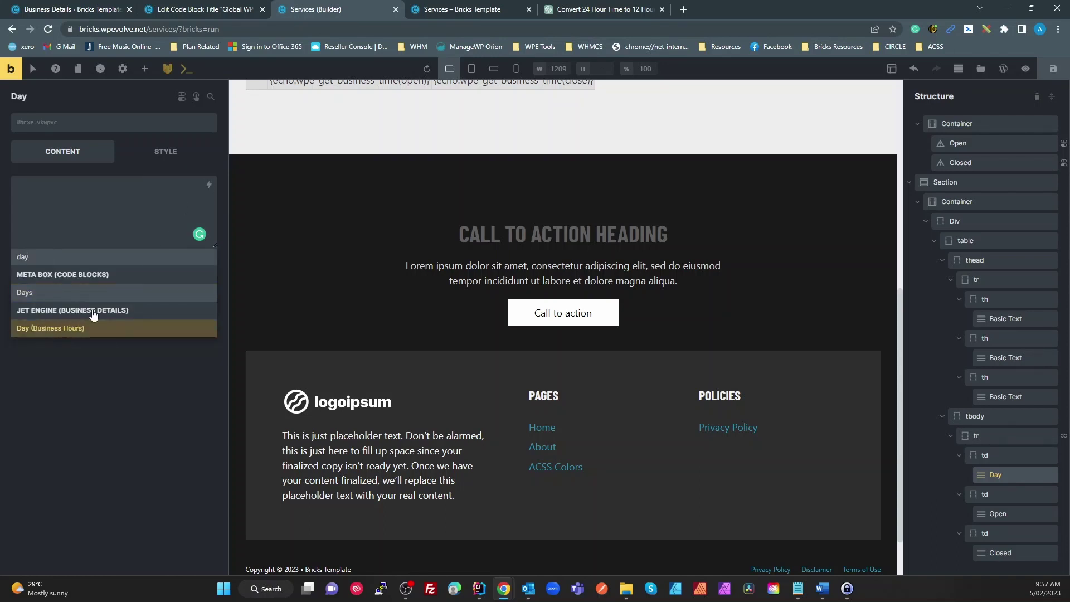
pyautogui.click(40, 329)
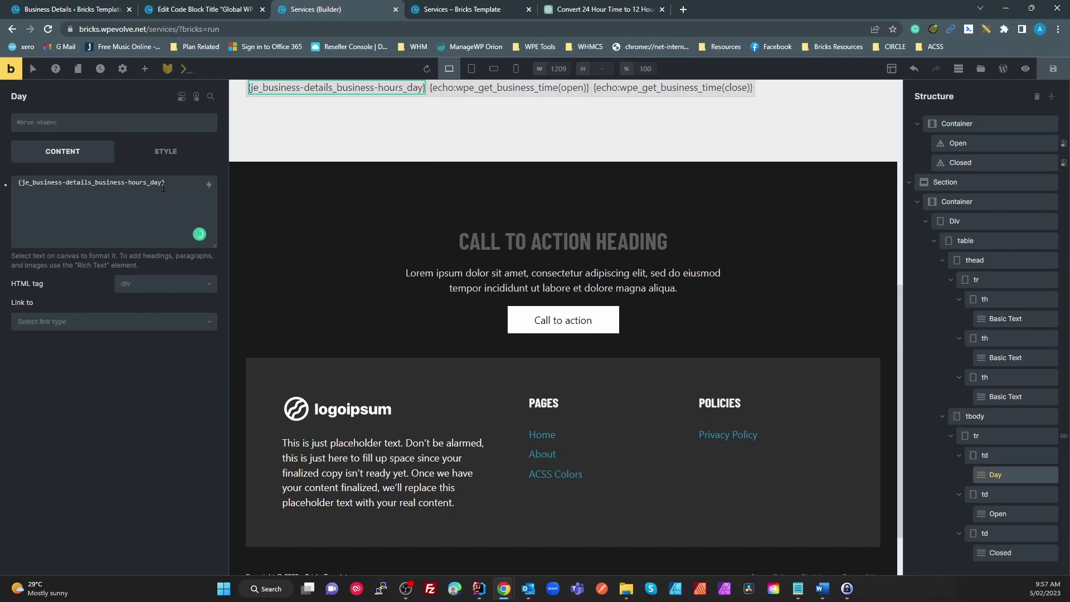
pyautogui.click(997, 514)
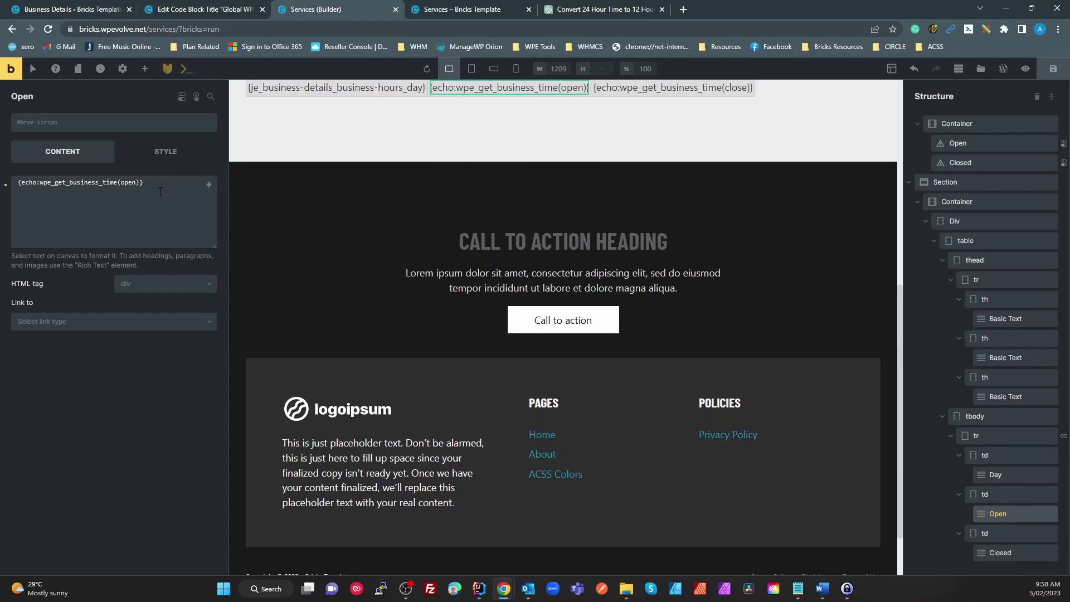
# Check Monday's close time in Business Details, then view the Services page hours table preview
pyautogui.click(80, 8)
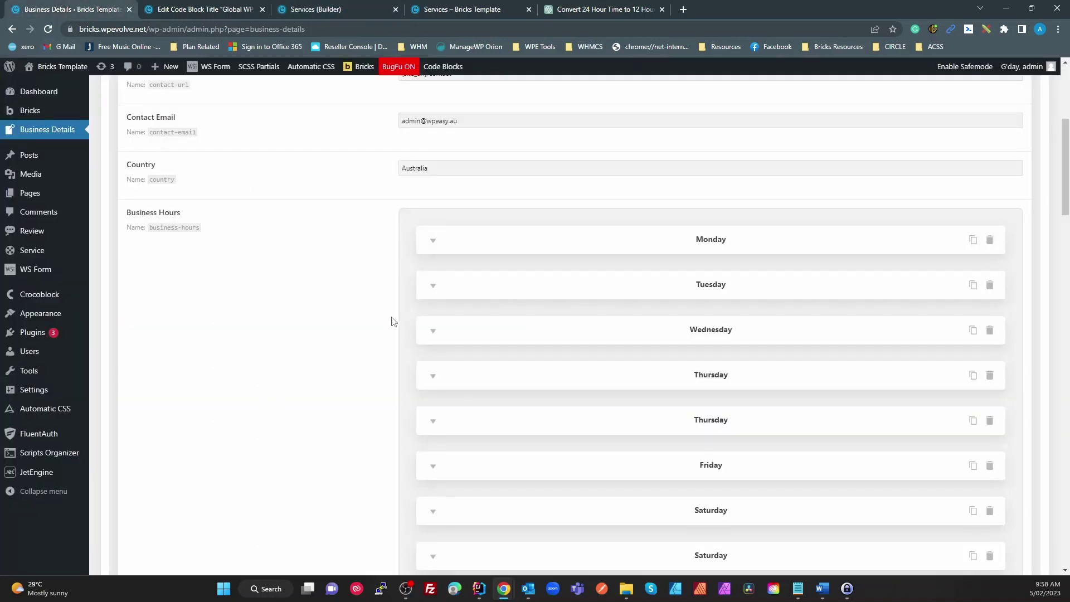
pyautogui.click(434, 242)
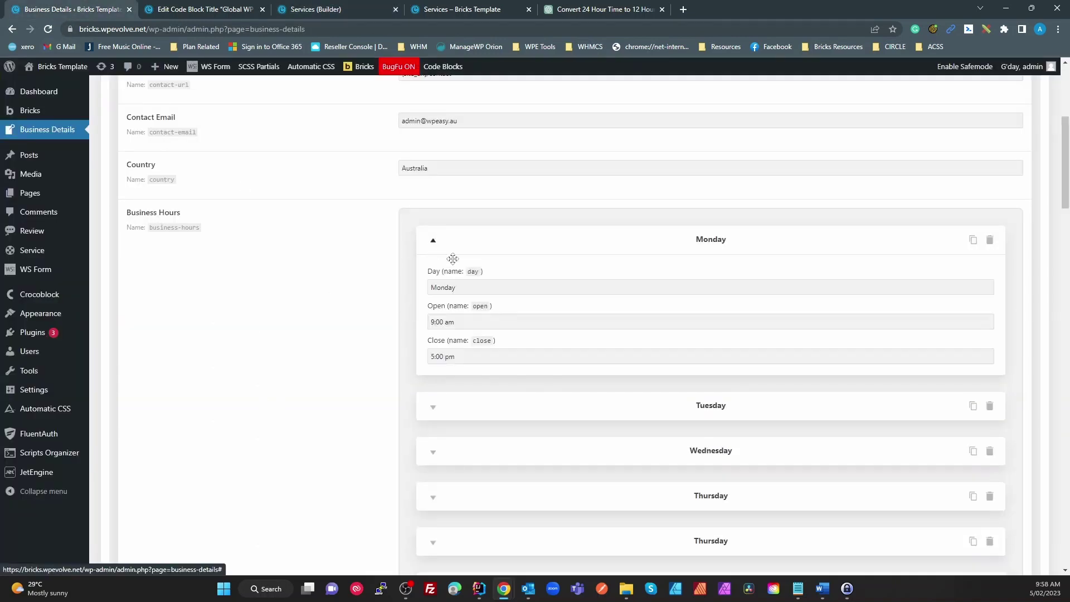
pyautogui.click(457, 357)
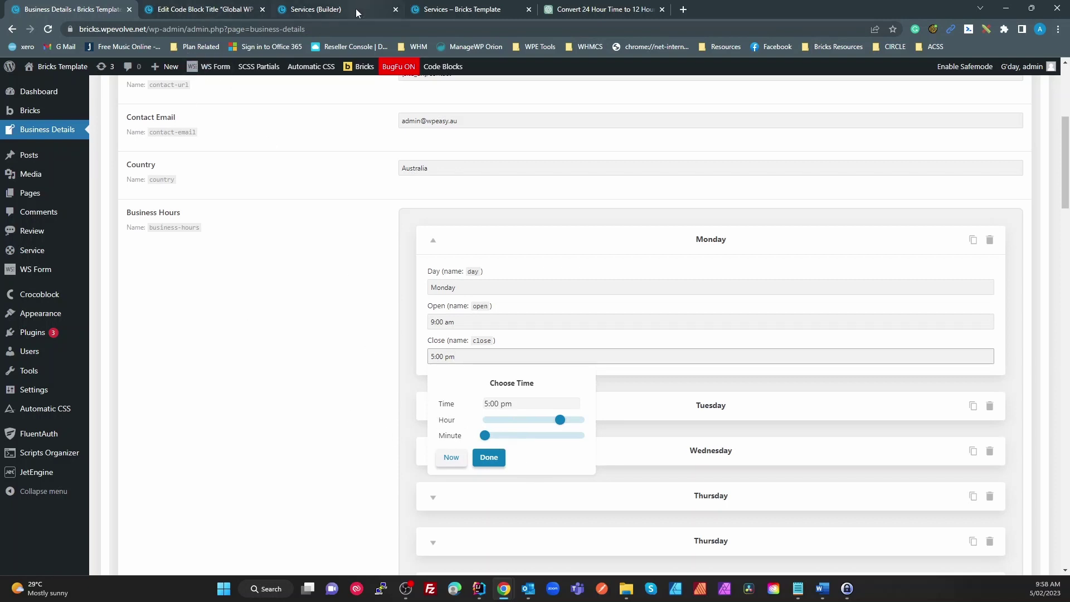
pyautogui.click(457, 15)
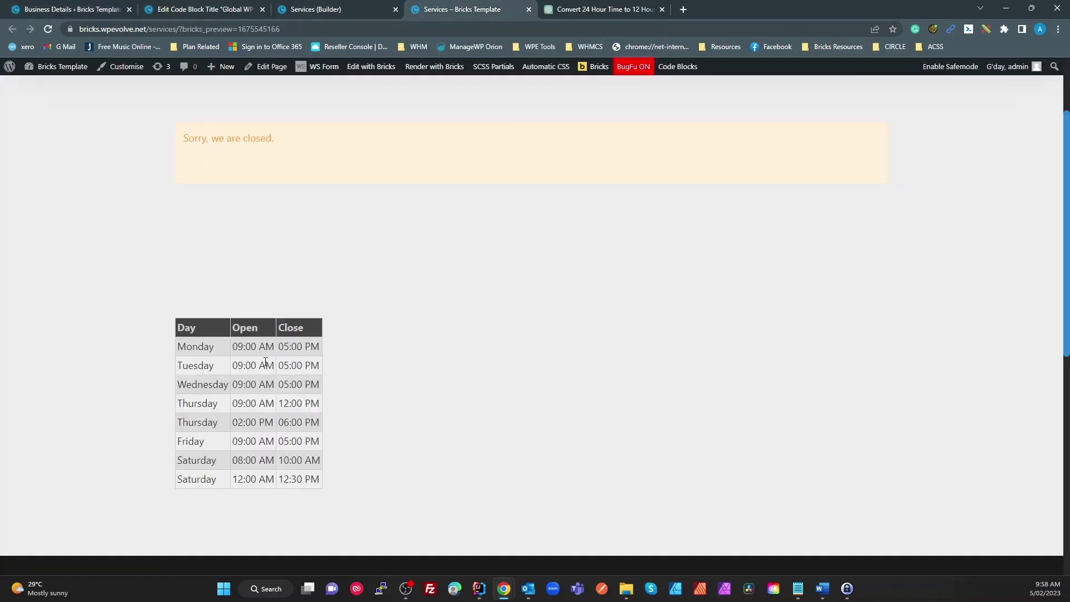
# Note Monday's 05:00 PM close time, then highlight the Open cell's wpe_get_business_time(open) call in the builder
pyautogui.moveTo(289, 347); pyautogui.dragTo(283, 350)
pyautogui.click(328, 9)
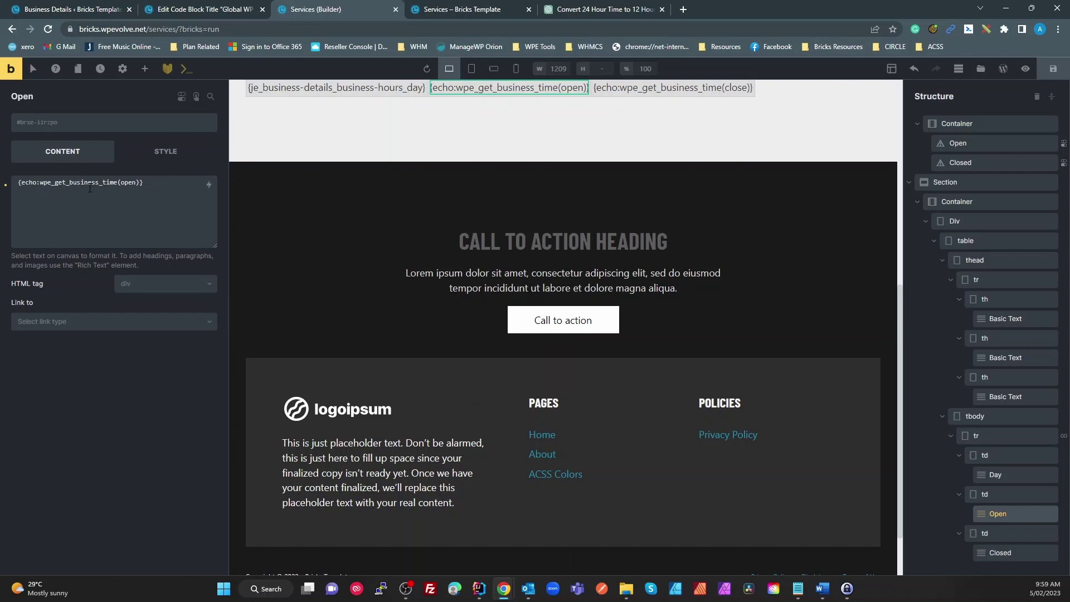
pyautogui.doubleClick(70, 182)
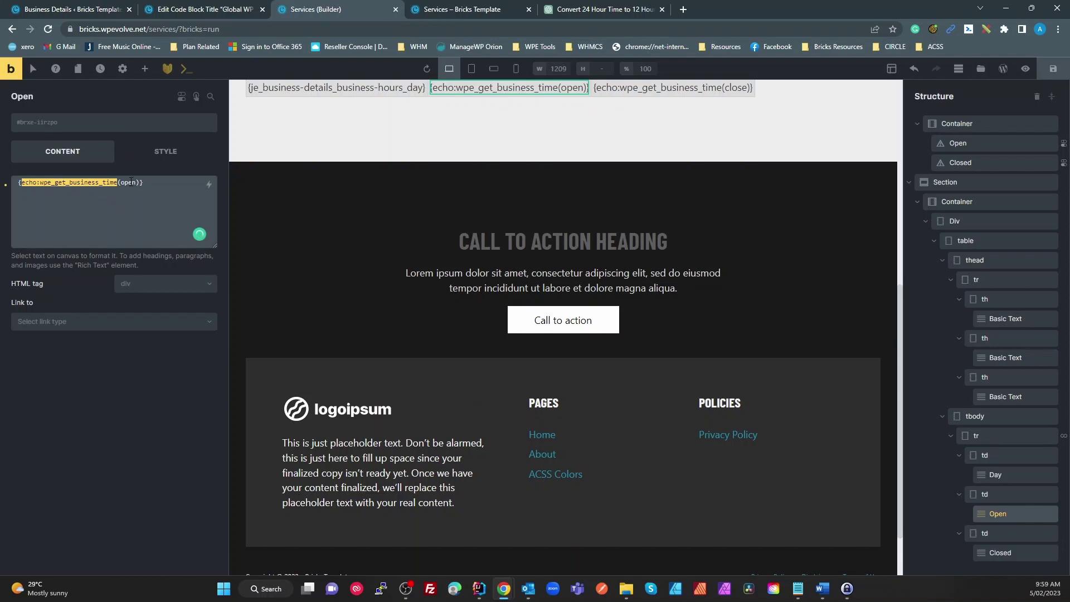
pyautogui.click(190, 10)
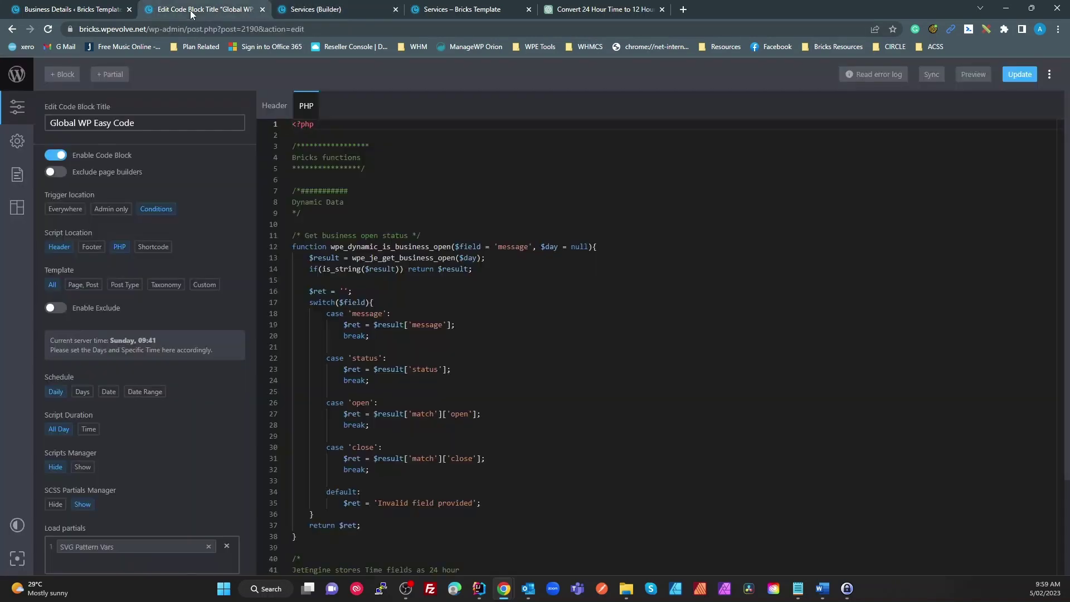
pyautogui.scroll(-5, 468, 322)
pyautogui.doubleClick(360, 307)
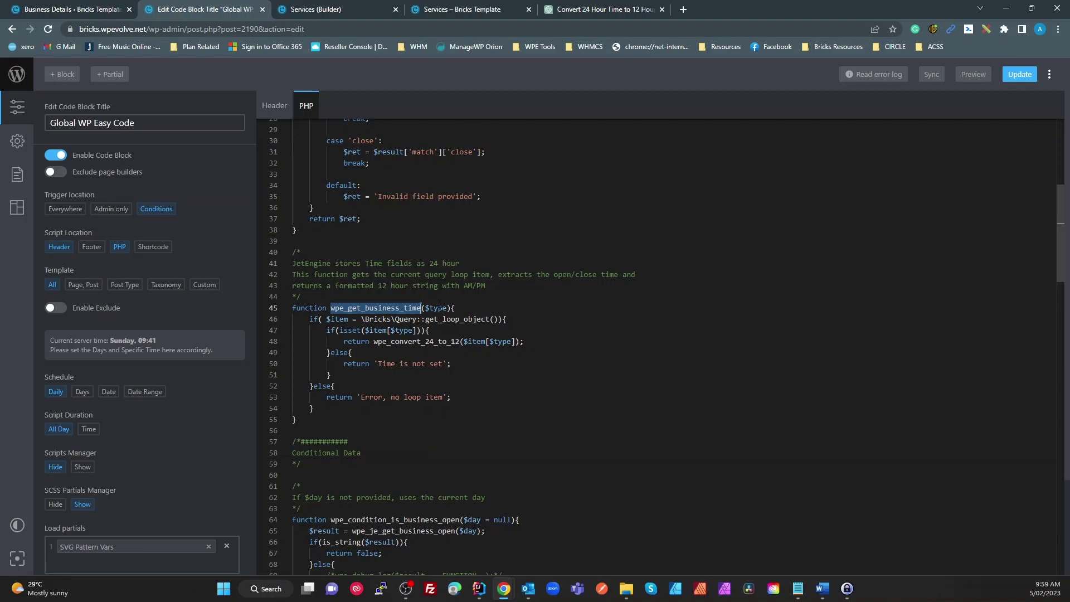
pyautogui.click(440, 307)
pyautogui.click(474, 317)
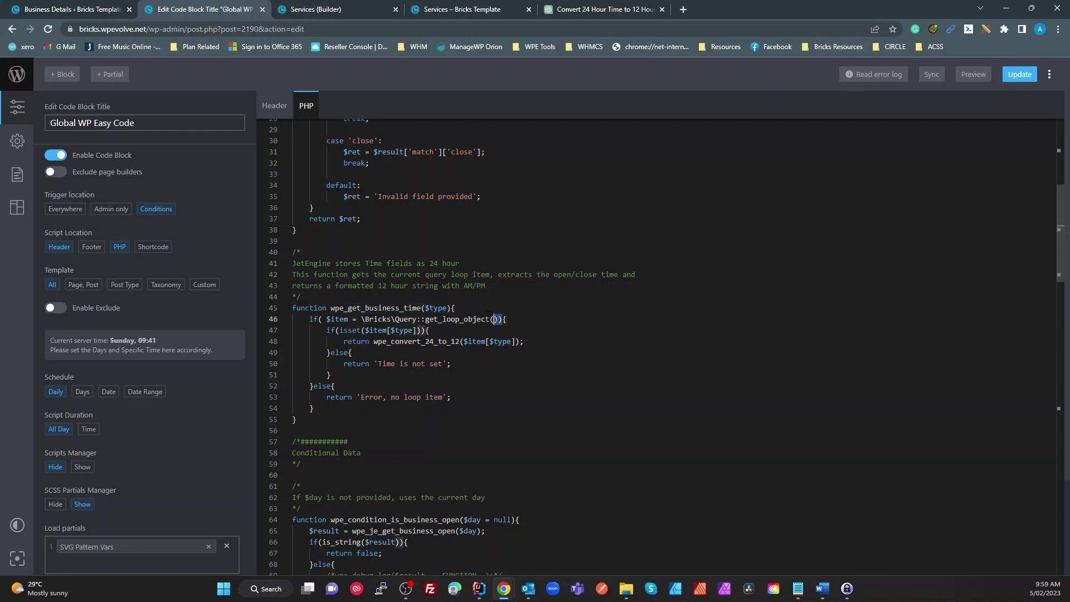
pyautogui.moveTo(476, 315); pyautogui.dragTo(360, 319)
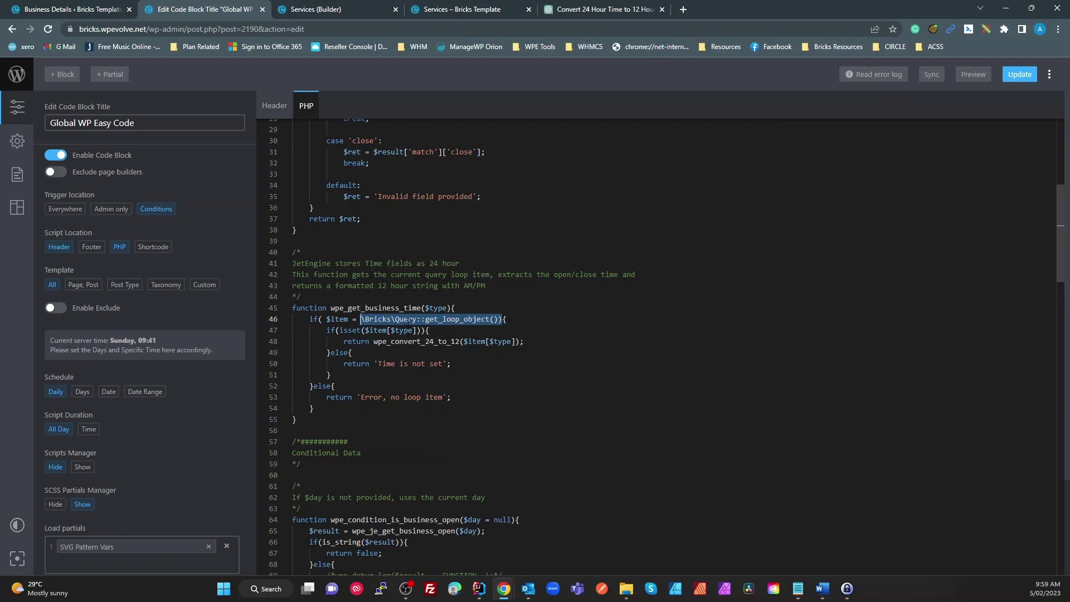
pyautogui.click(509, 321)
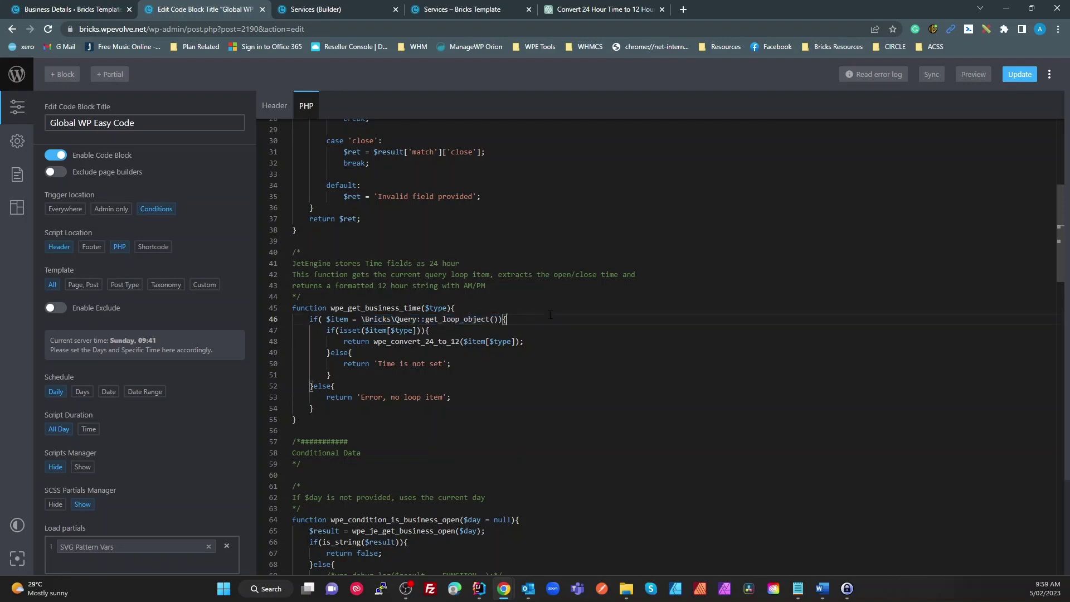
pyautogui.click(69, 10)
pyautogui.click(433, 245)
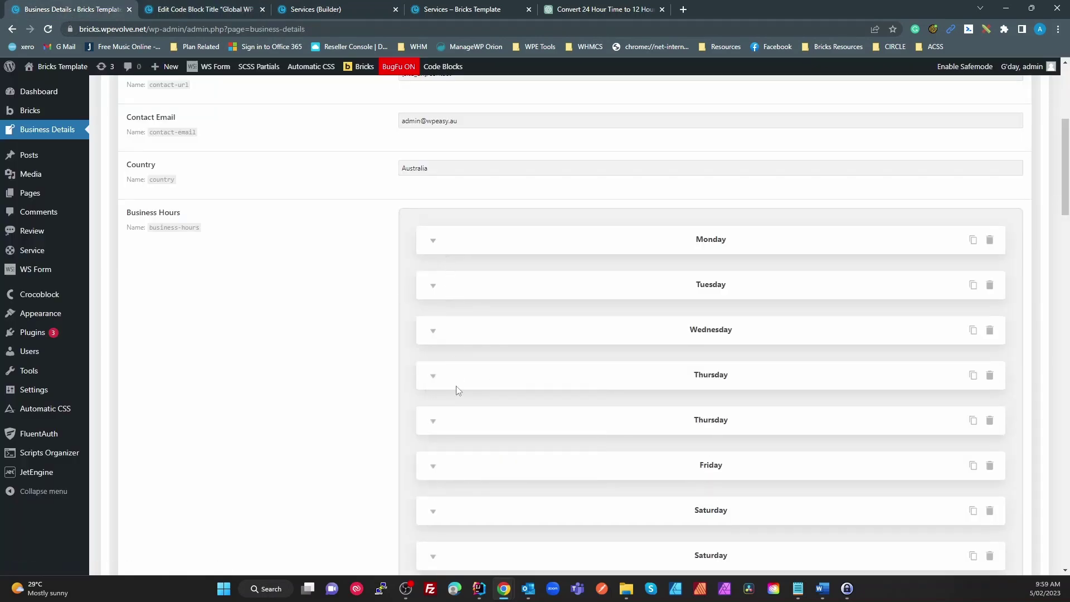
pyautogui.click(234, 11)
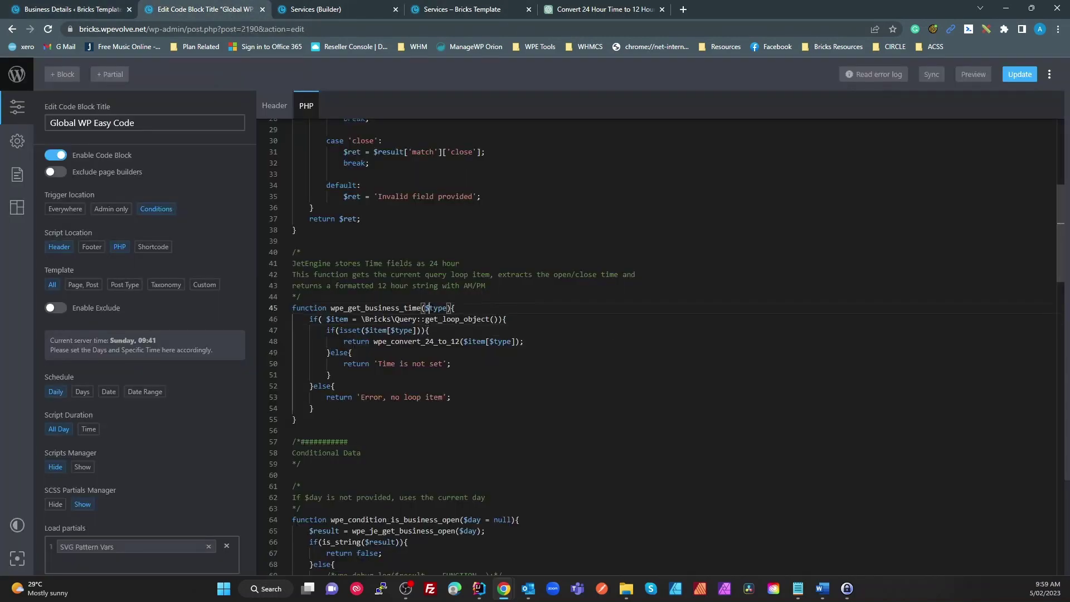
pyautogui.doubleClick(427, 307)
pyautogui.click(353, 330)
pyautogui.click(396, 330)
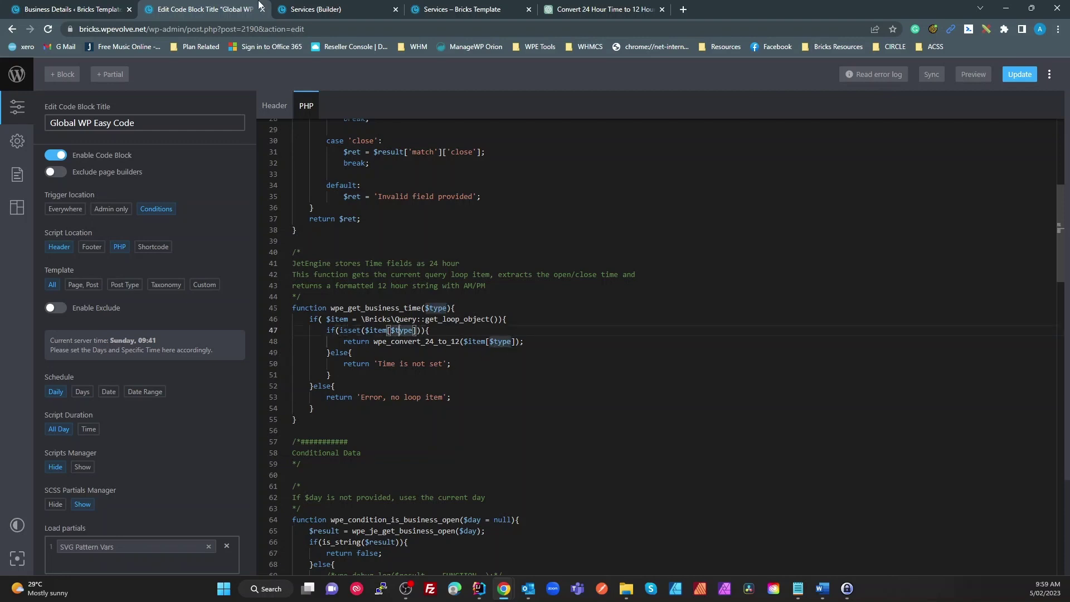
pyautogui.click(83, 13)
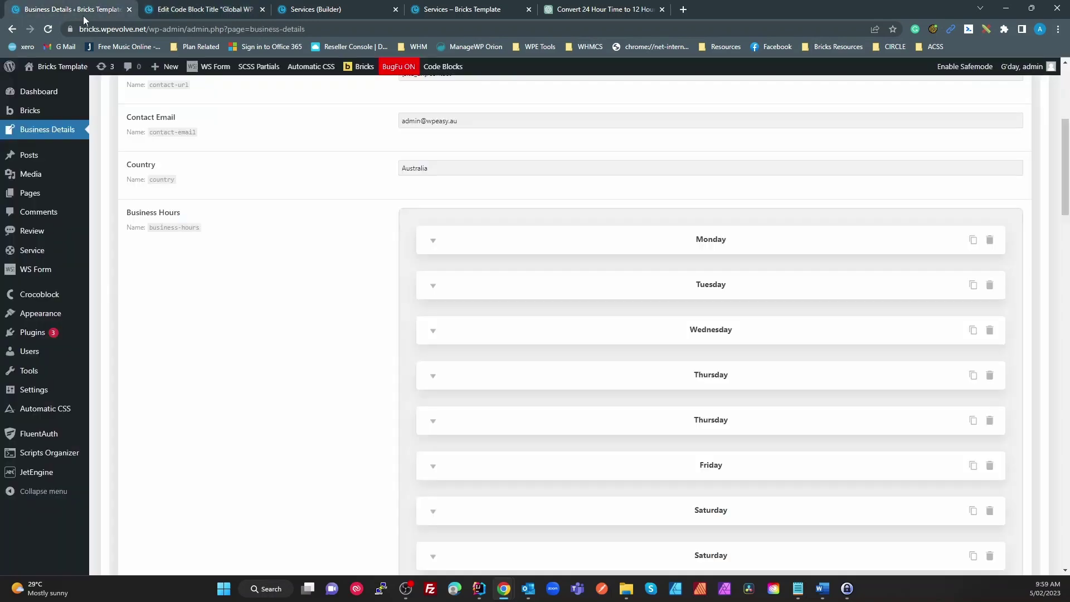
pyautogui.click(429, 242)
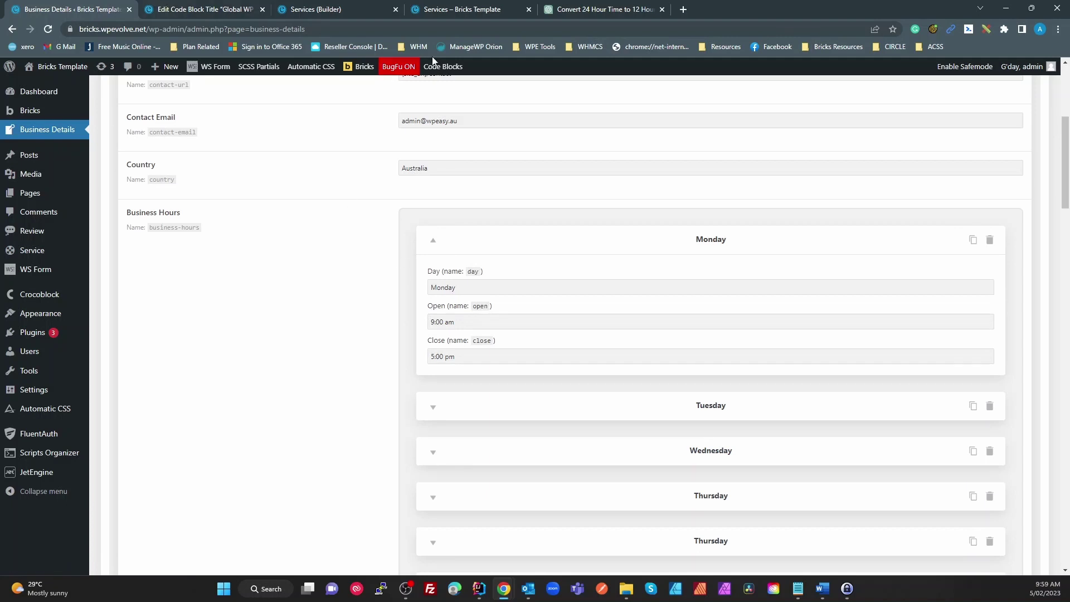
pyautogui.click(226, 10)
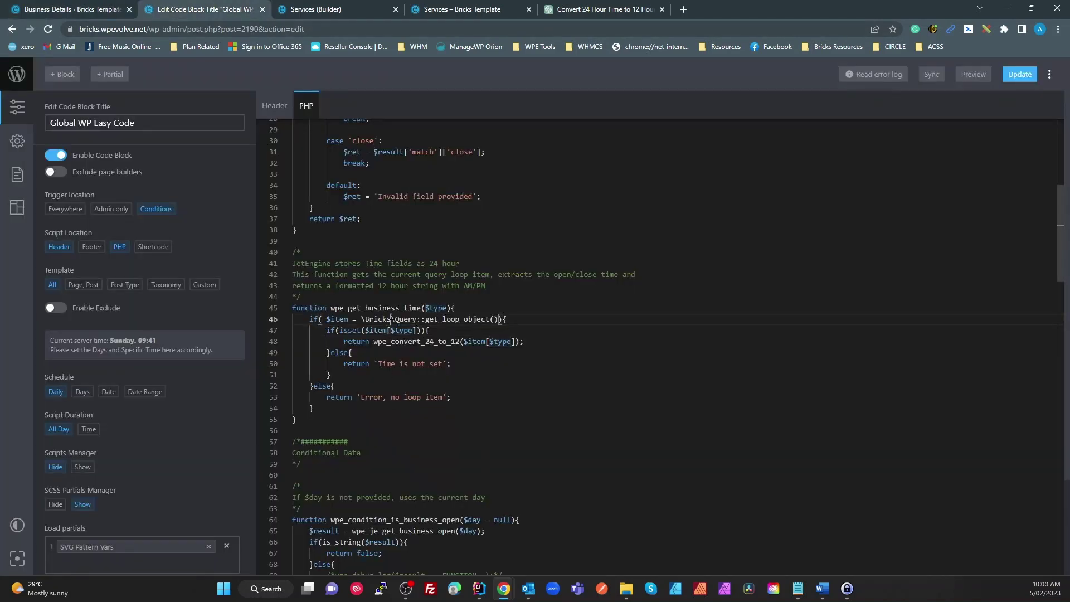
pyautogui.doubleClick(415, 341)
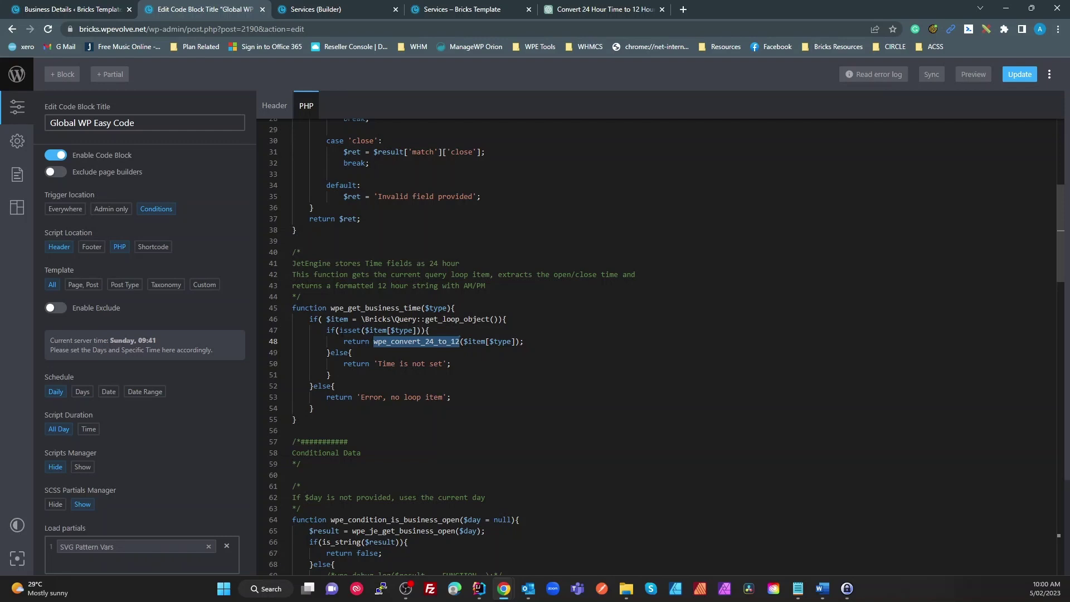
pyautogui.click(420, 364)
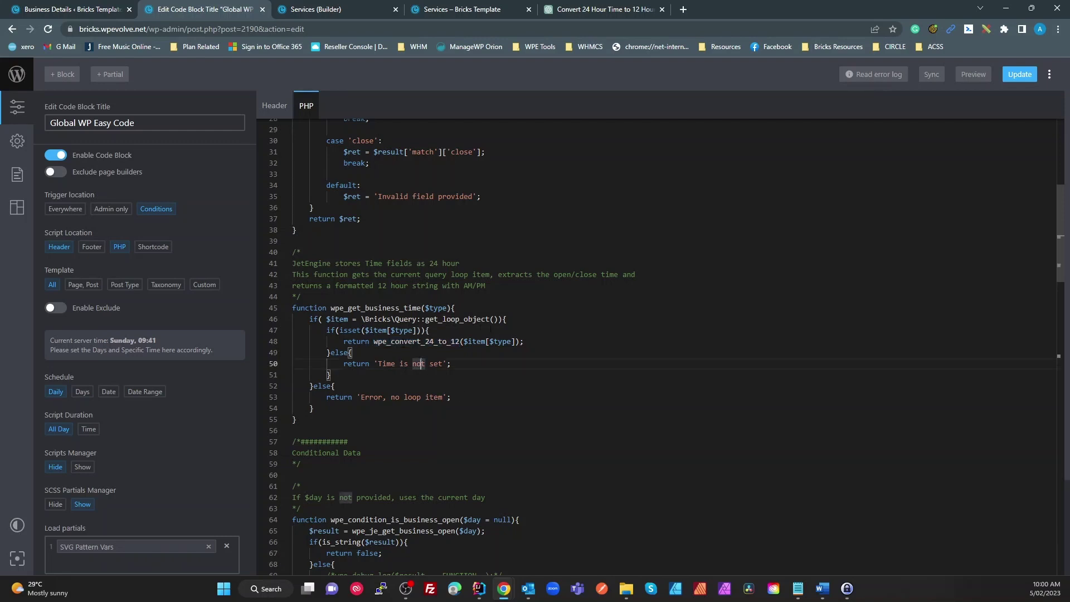
pyautogui.moveTo(370, 363); pyautogui.dragTo(391, 365)
pyautogui.click(452, 399)
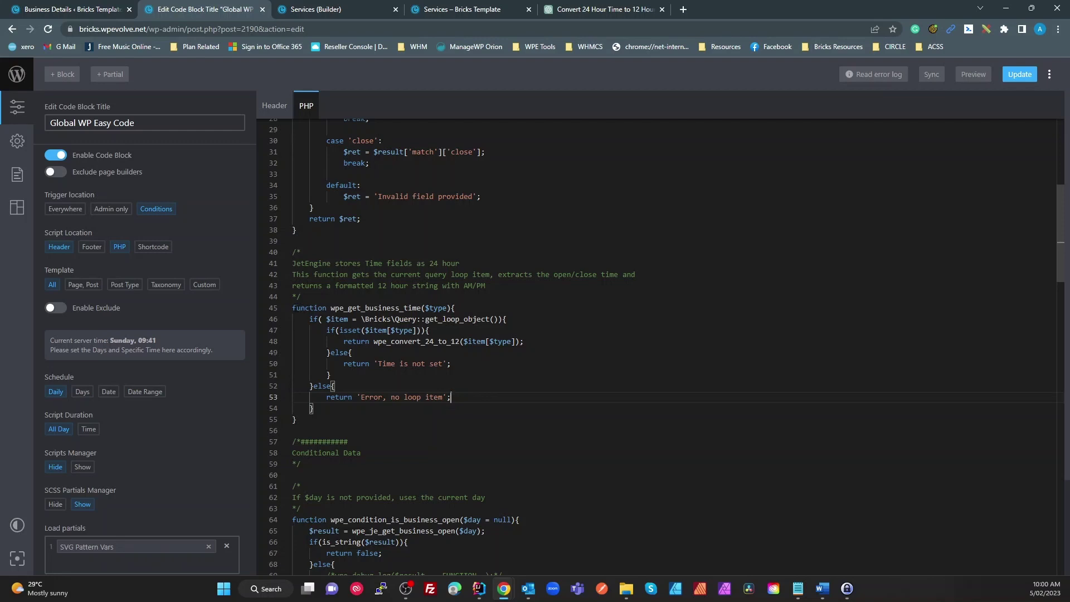
pyautogui.moveTo(292, 307); pyautogui.dragTo(332, 410)
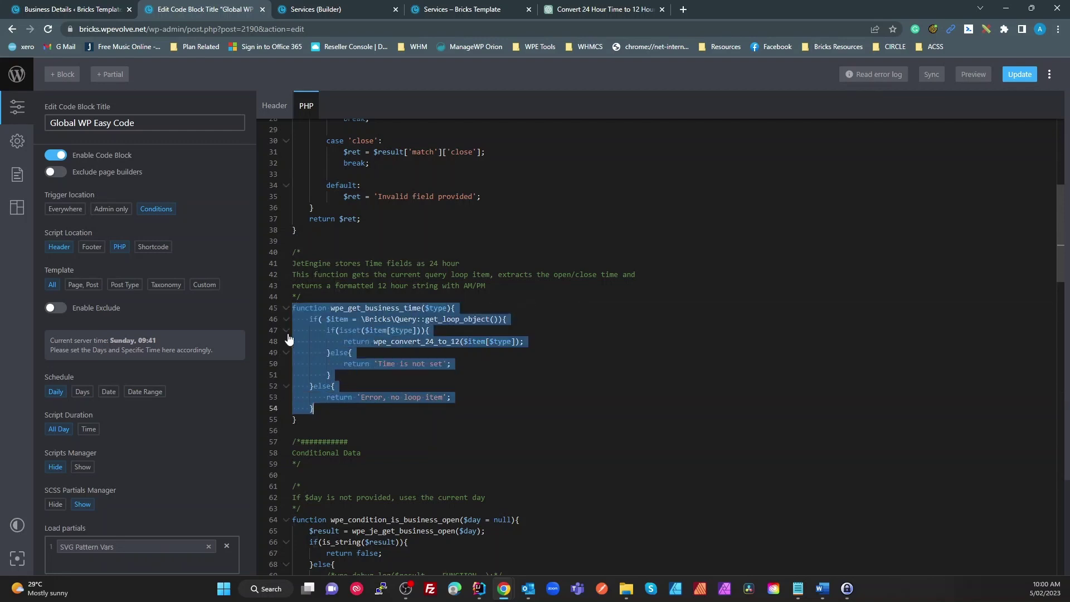
# Verify the Open and Closed cells call wpe_get_business_time with 'open' and 'close' arguments
pyautogui.click(330, 10)
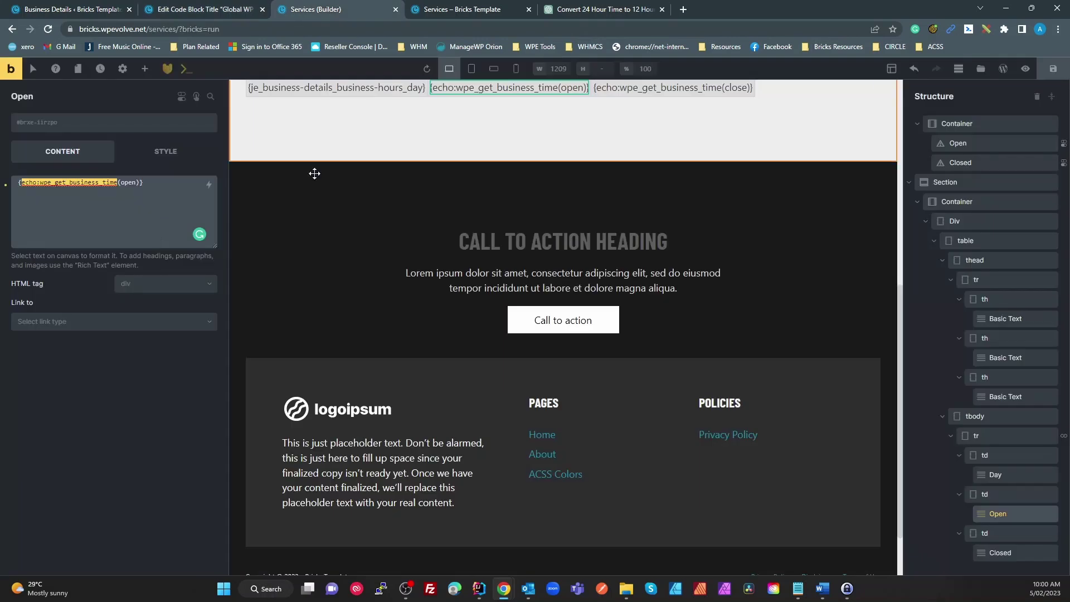
pyautogui.doubleClick(128, 182)
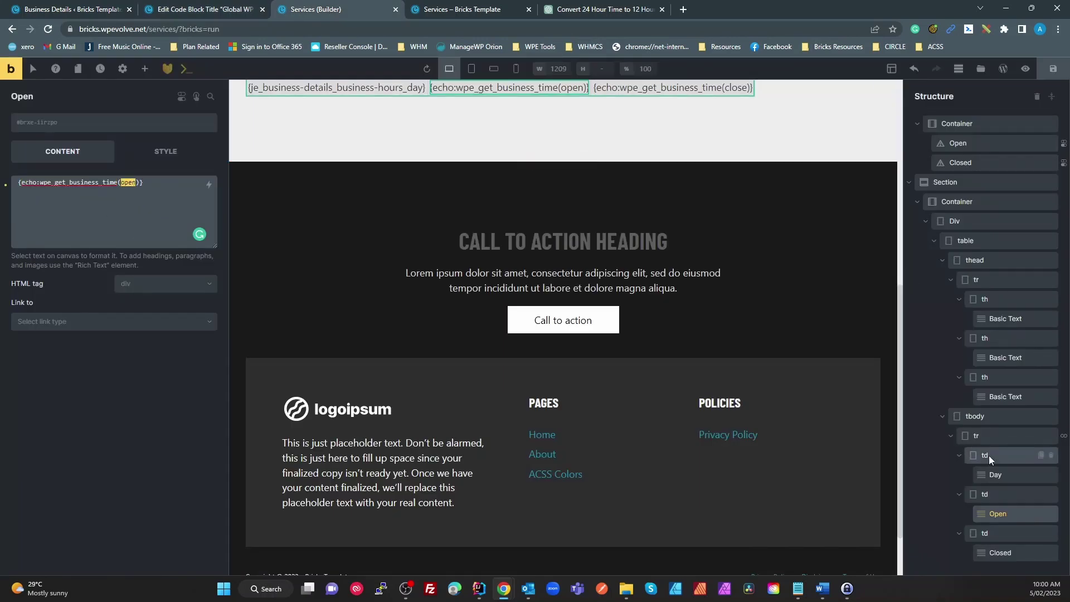
pyautogui.click(1003, 554)
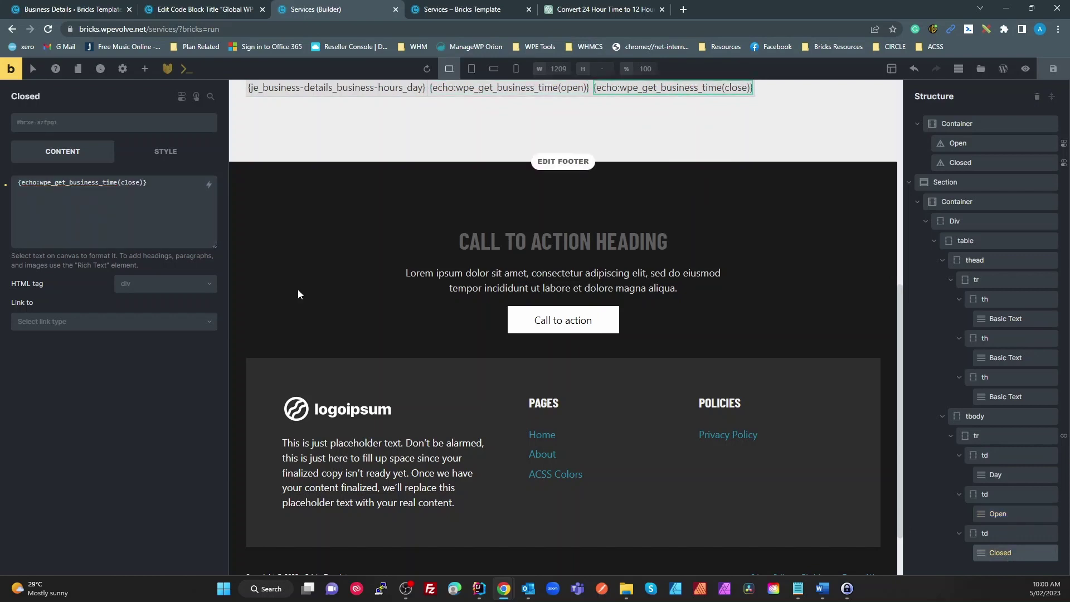
pyautogui.doubleClick(127, 184)
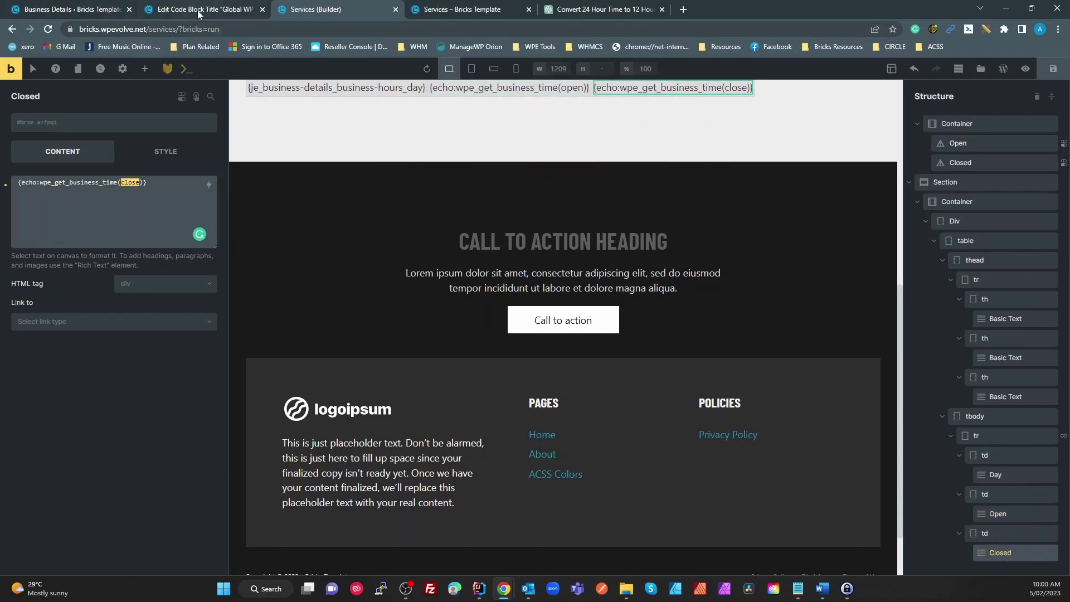
pyautogui.click(84, 9)
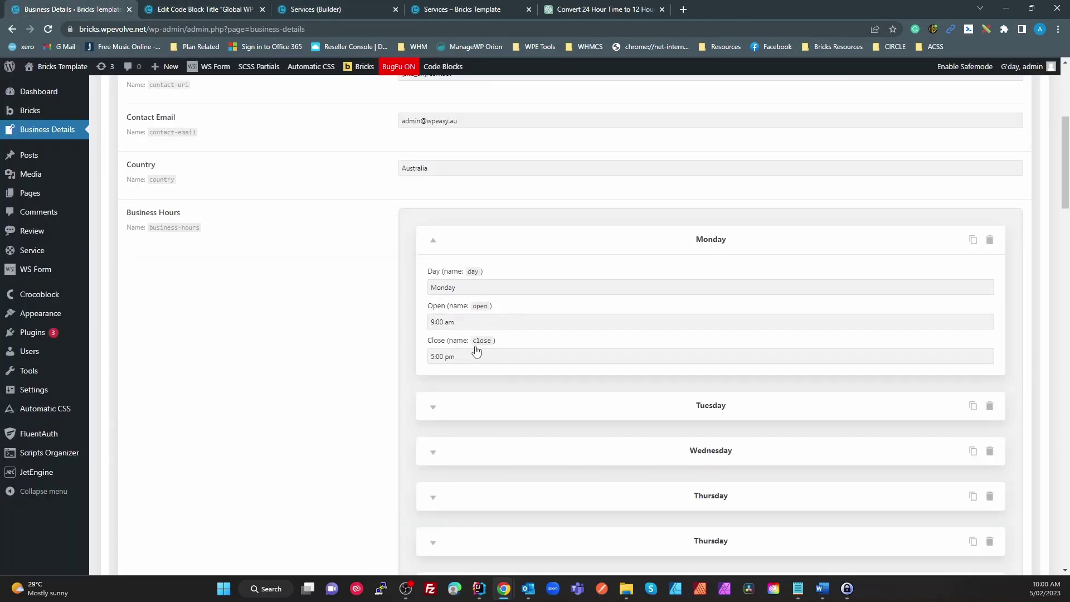
pyautogui.click(323, 10)
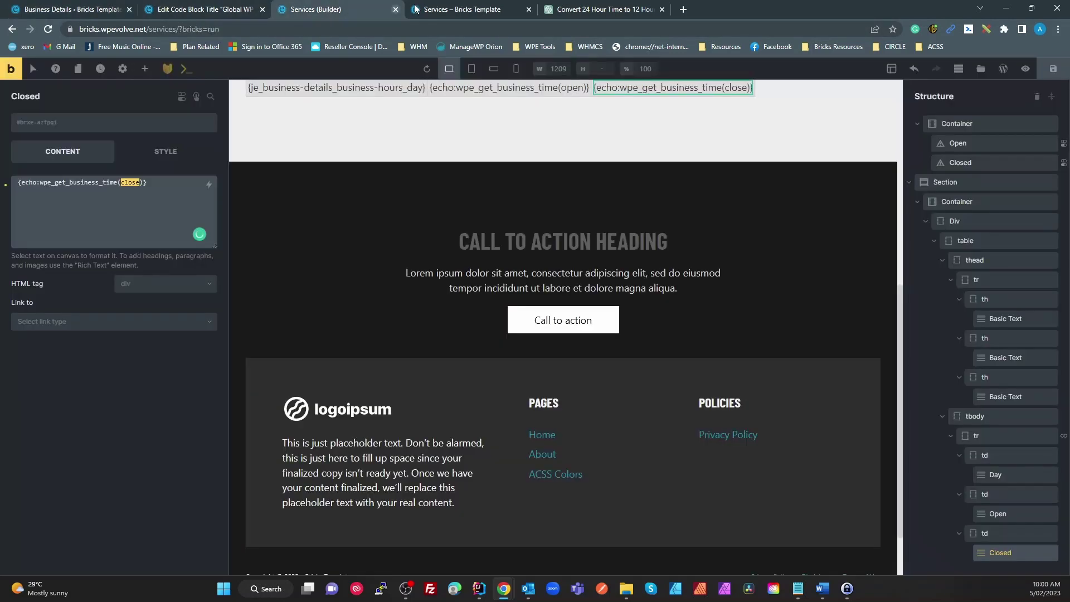
pyautogui.click(212, 10)
# Trace the wpe_convert_24_to_12 call on line 48 to its definition at line 175 and select its body
pyautogui.click(484, 477)
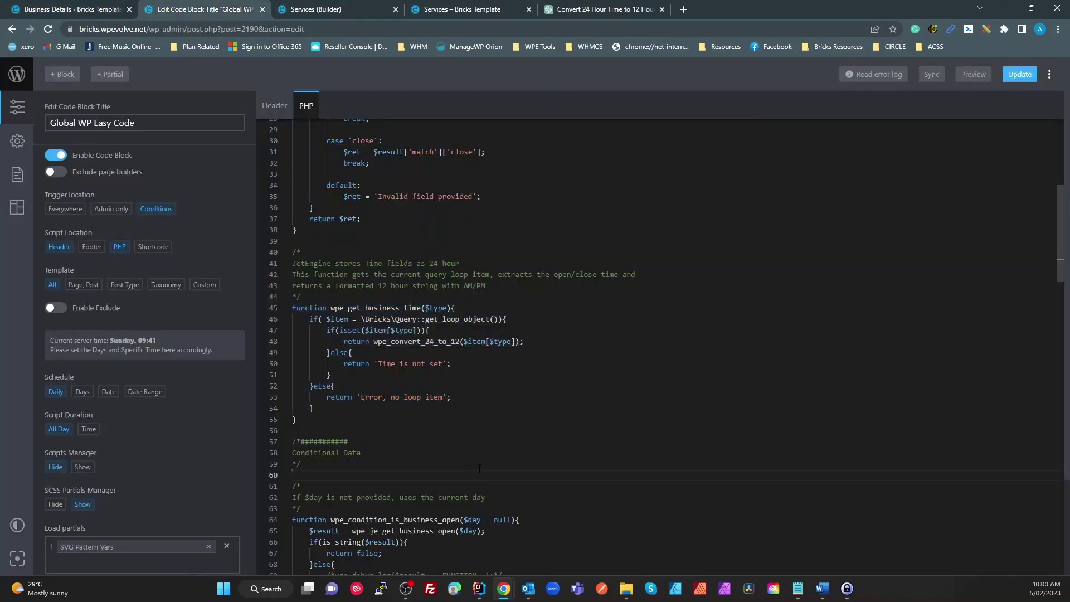
pyautogui.click(527, 388)
pyautogui.doubleClick(415, 341)
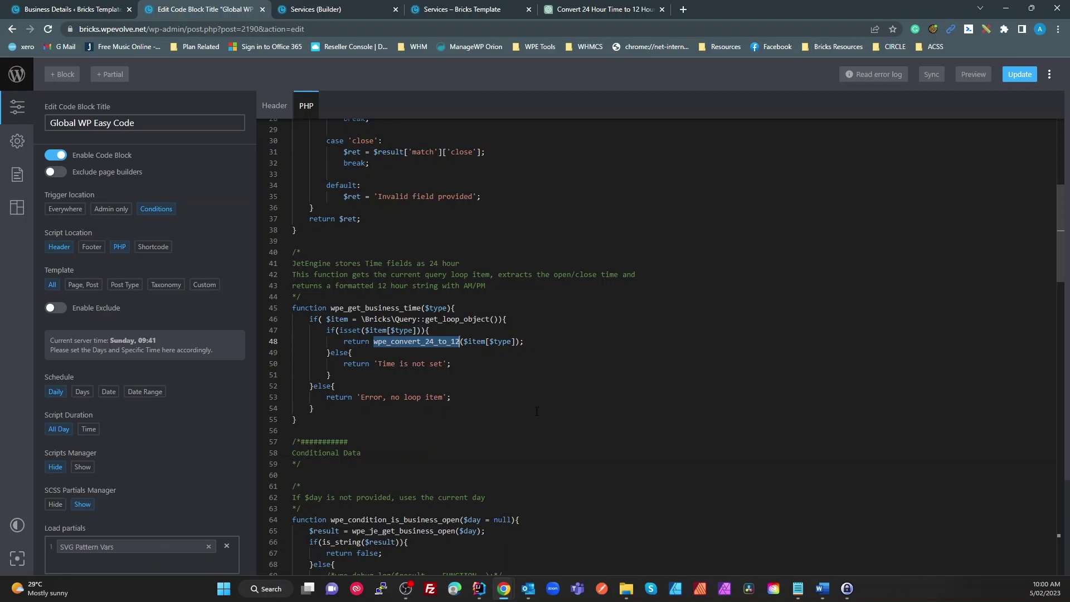
pyautogui.scroll(-1, 513, 414)
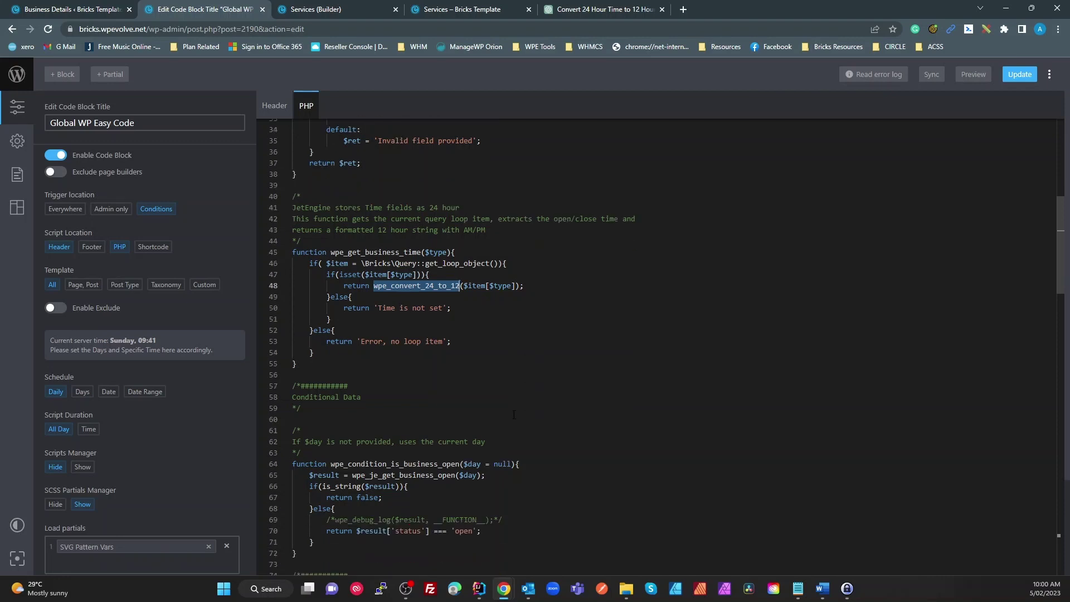
pyautogui.scroll(-20, 574, 263)
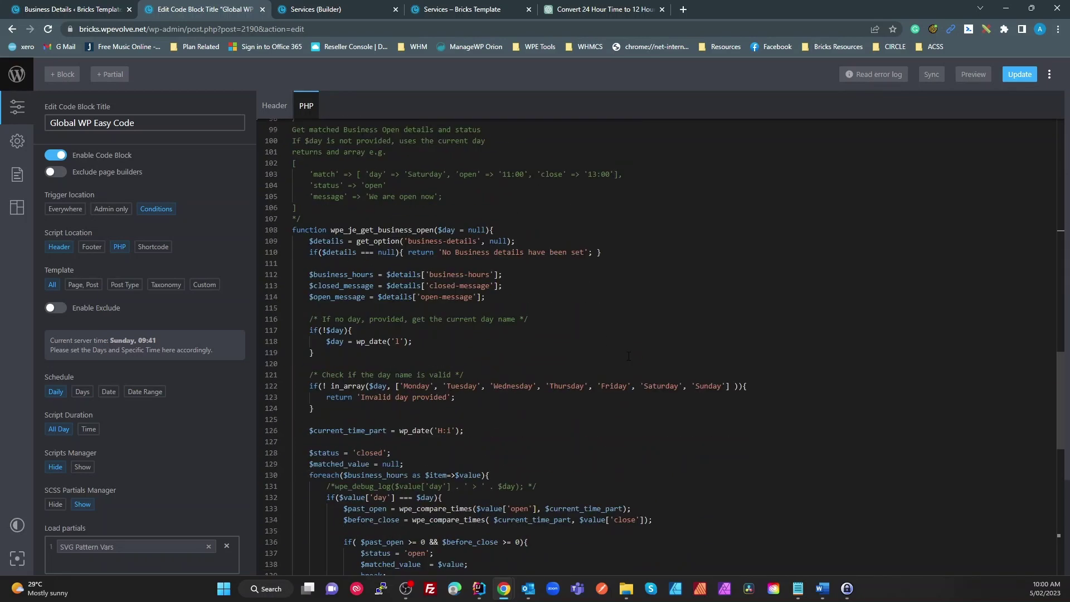
pyautogui.scroll(-3, 643, 367)
pyautogui.click(374, 392)
pyautogui.moveTo(456, 391); pyautogui.dragTo(551, 557)
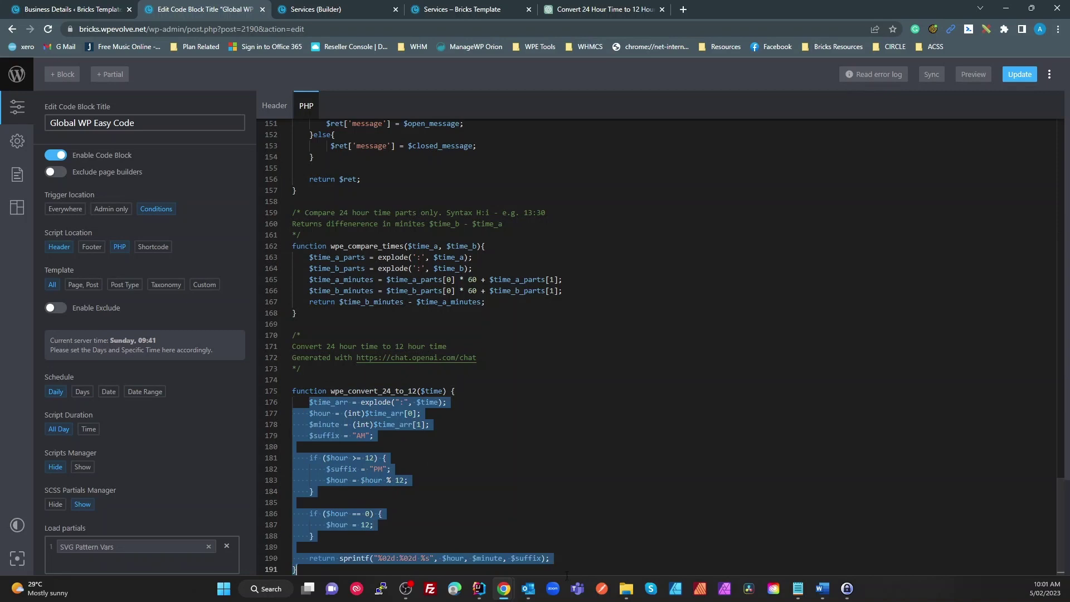
pyautogui.click(589, 425)
pyautogui.click(601, 10)
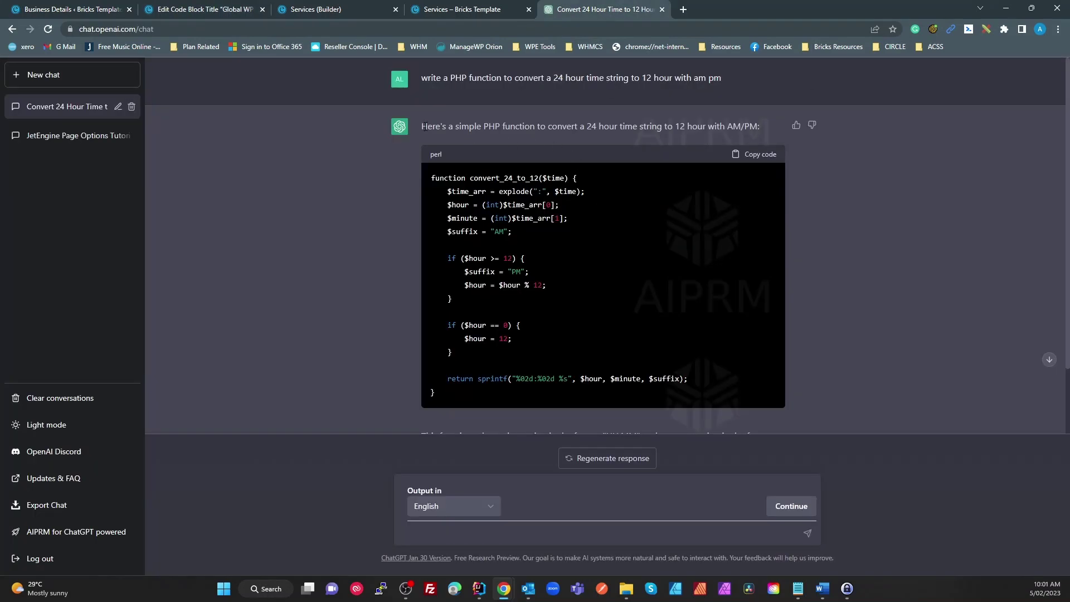
# Highlight the conversion prompt, then select the generated convert_24_to_12 PHP function code
pyautogui.moveTo(422, 77); pyautogui.dragTo(651, 88)
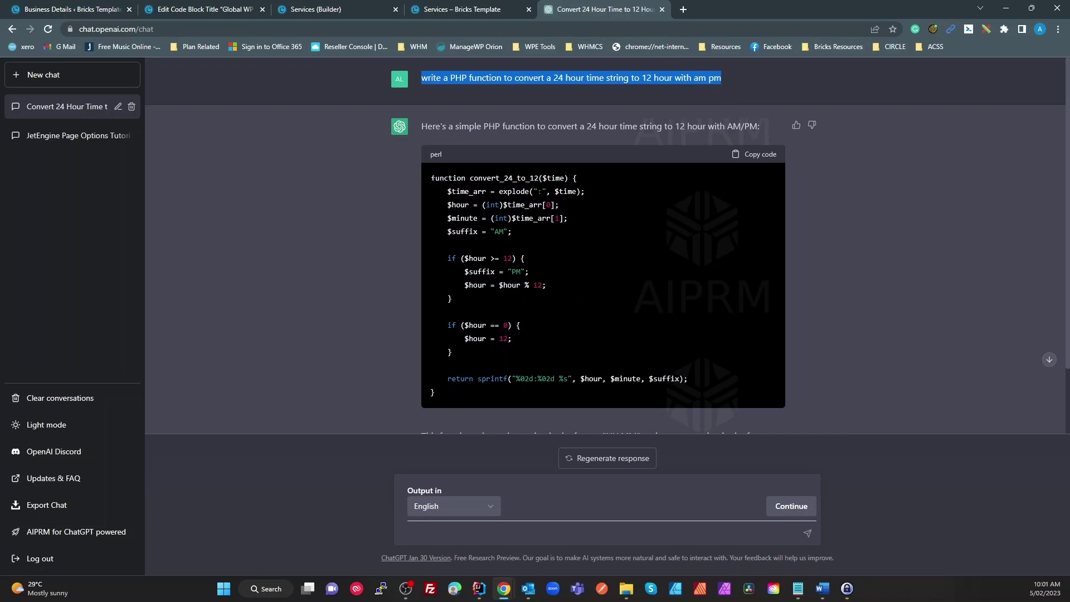
pyautogui.moveTo(429, 177); pyautogui.dragTo(494, 380)
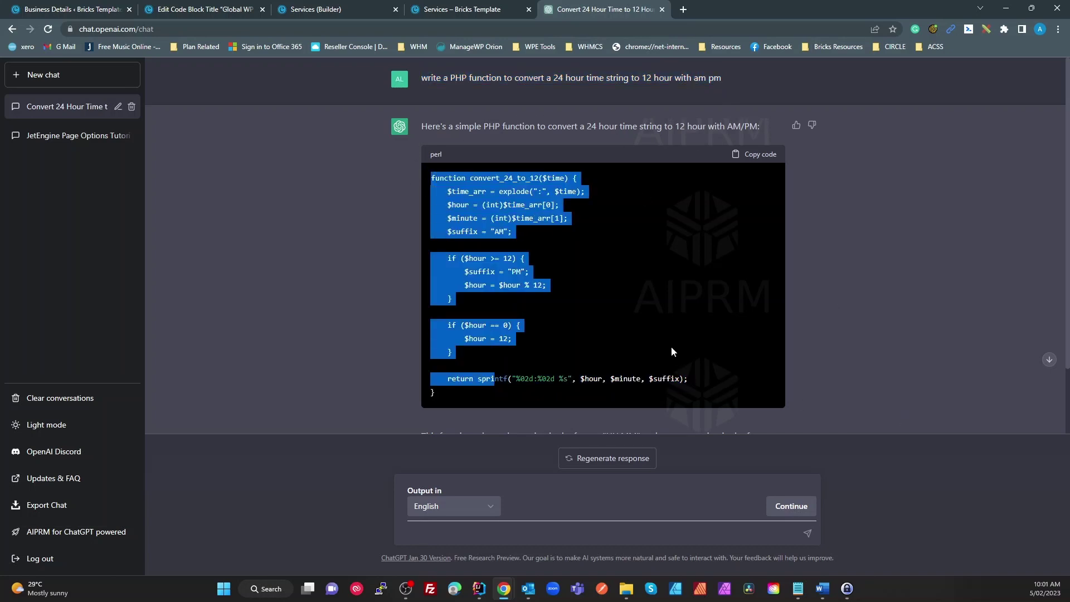
pyautogui.click(497, 179)
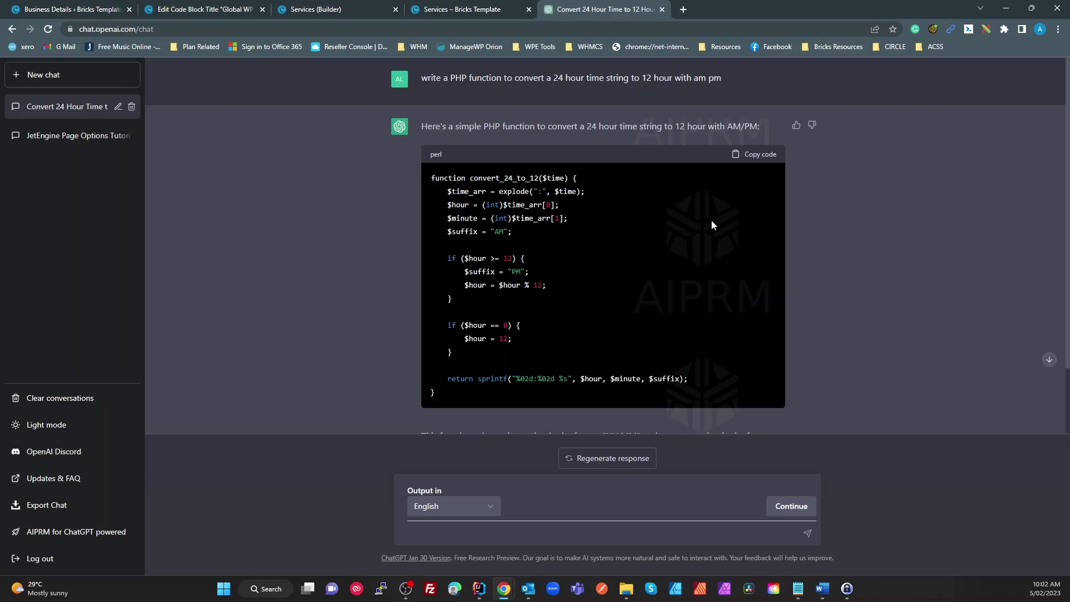
# Inspect line 48 of wpe_get_business_time, where each time passes through wpe_convert_24_to_12
pyautogui.click(217, 10)
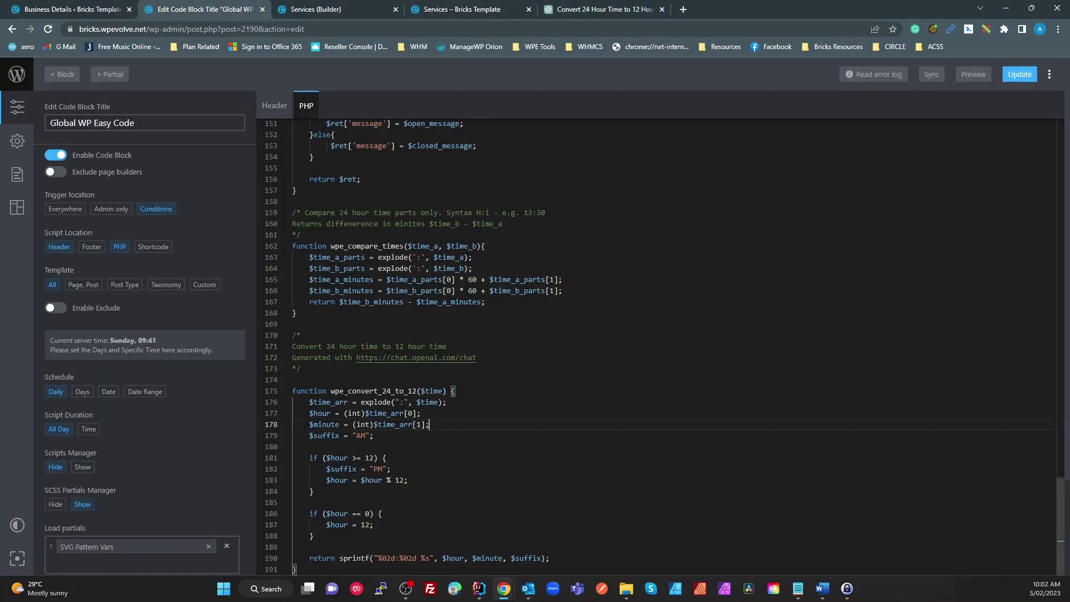
pyautogui.scroll(5, 340, 391)
pyautogui.scroll(7, 380, 419)
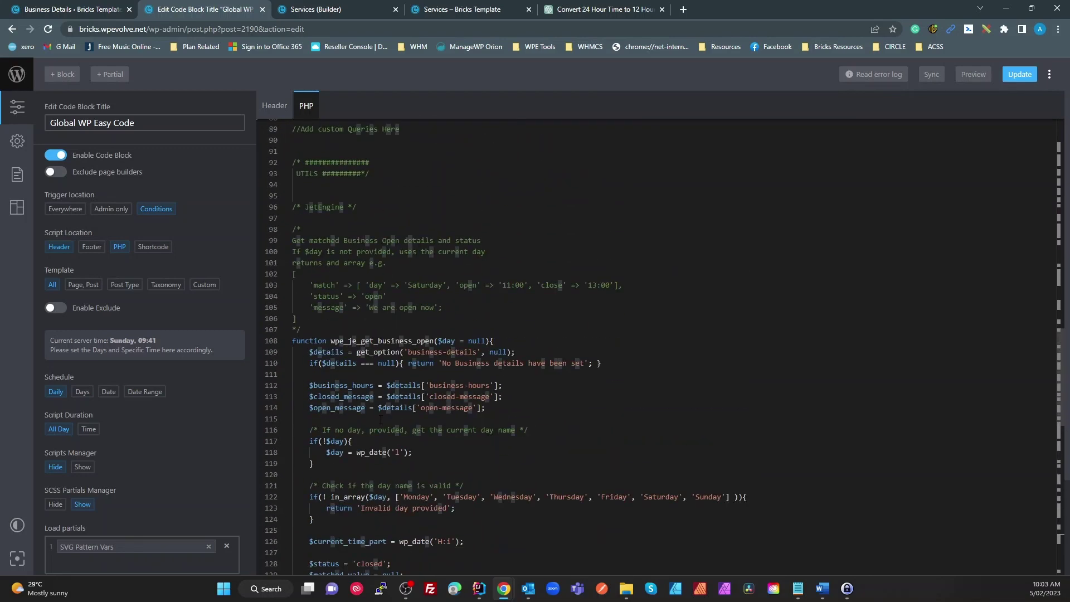
pyautogui.scroll(-1, 380, 419)
pyautogui.scroll(8, 515, 347)
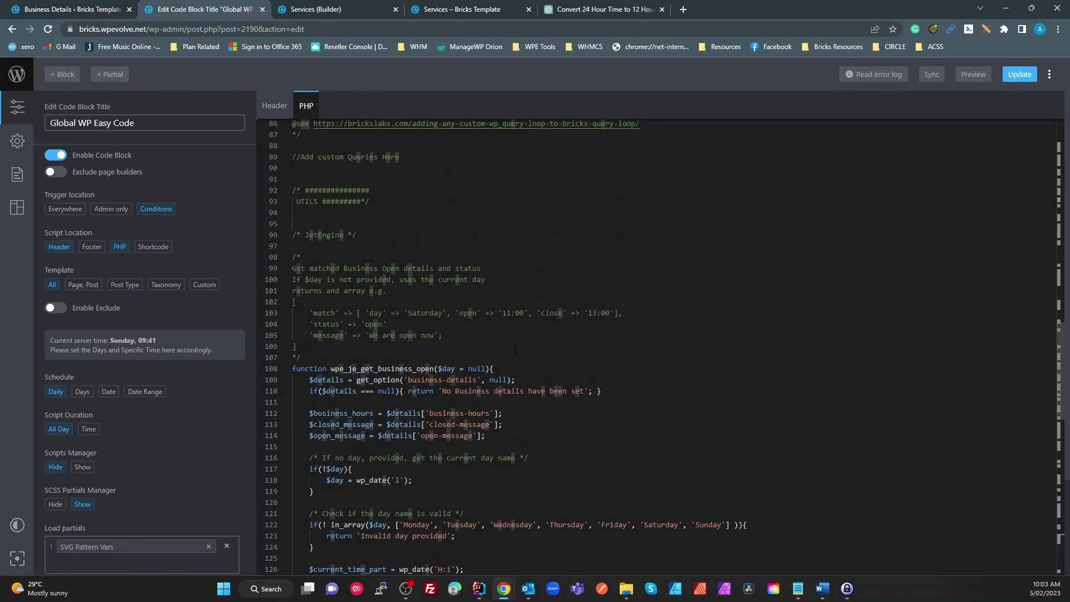
pyautogui.click(551, 346)
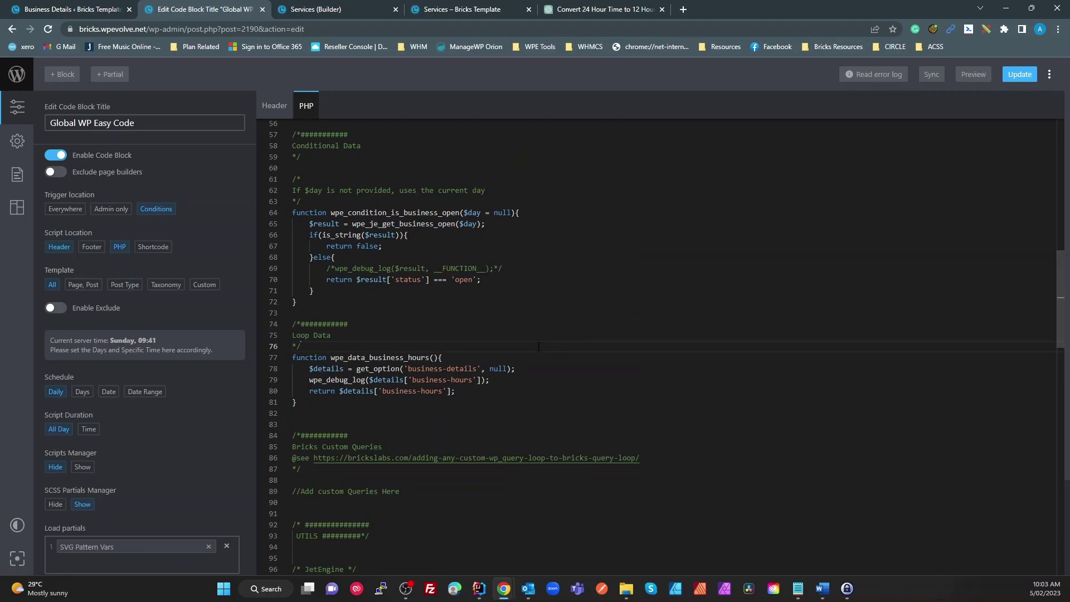
pyautogui.scroll(5, 514, 359)
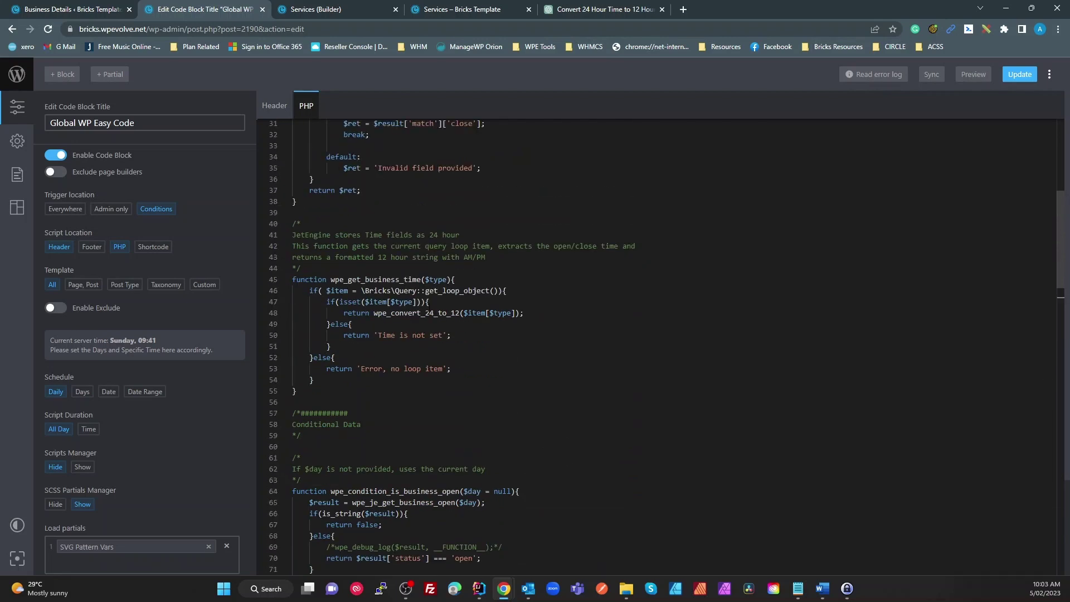
pyautogui.doubleClick(415, 312)
pyautogui.click(473, 312)
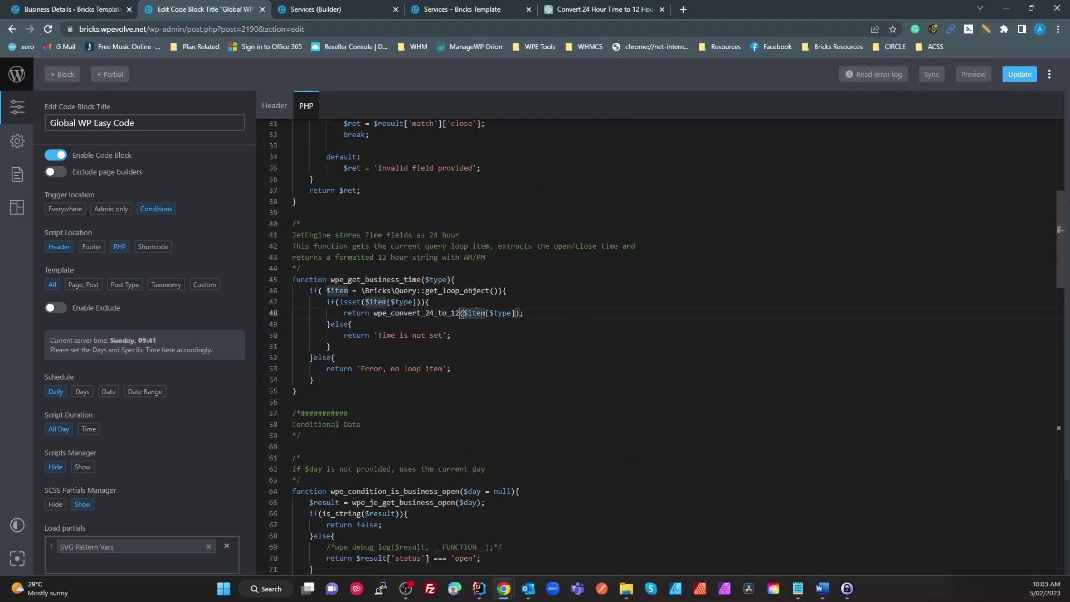
pyautogui.moveTo(522, 312); pyautogui.dragTo(463, 313)
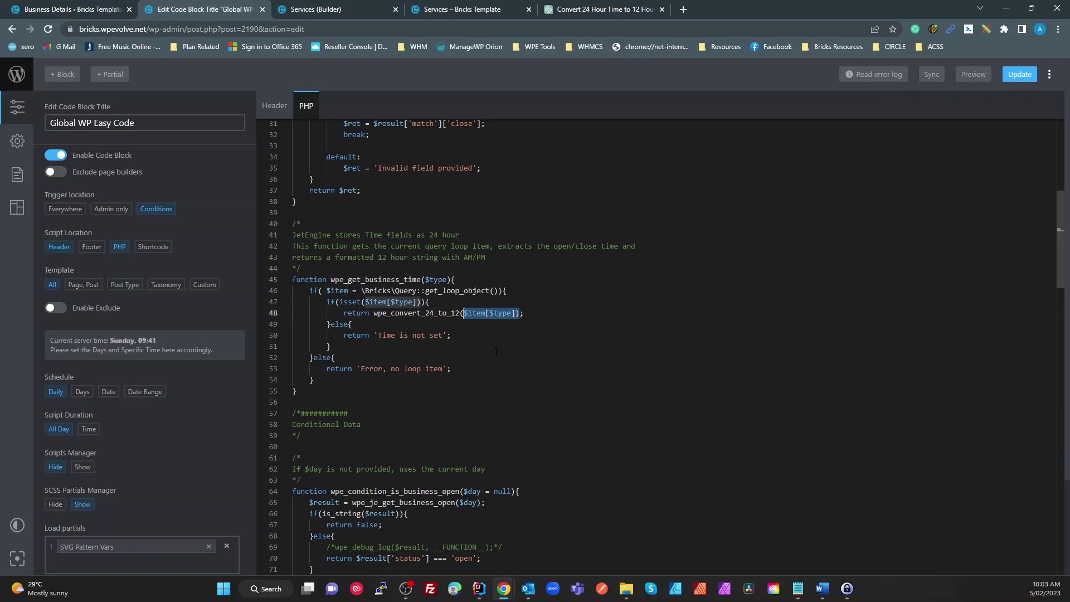
pyautogui.press('Left')
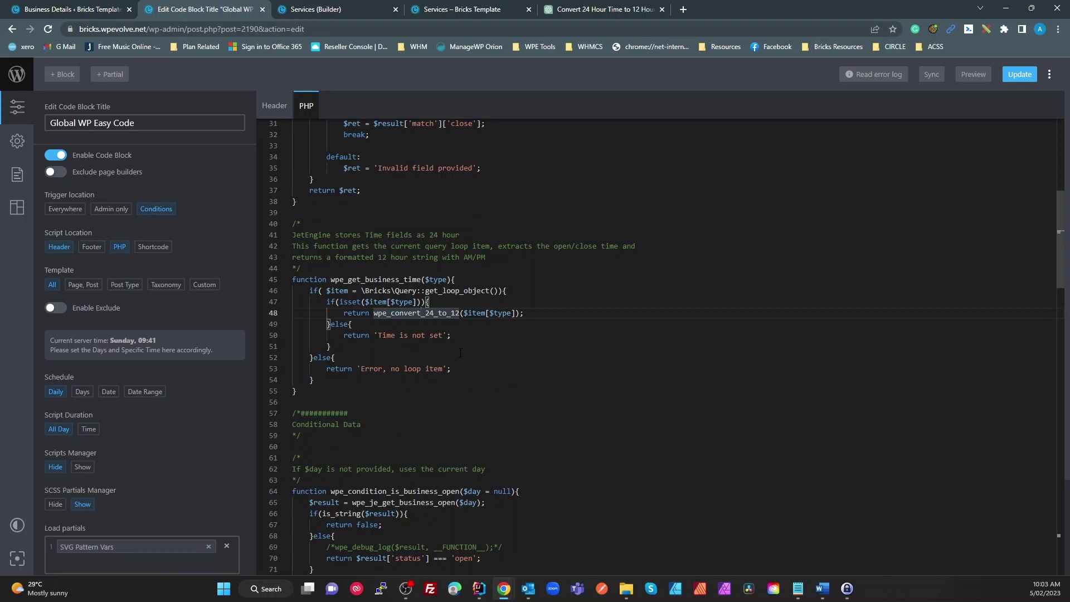
pyautogui.hotkey('ctrl', '4')
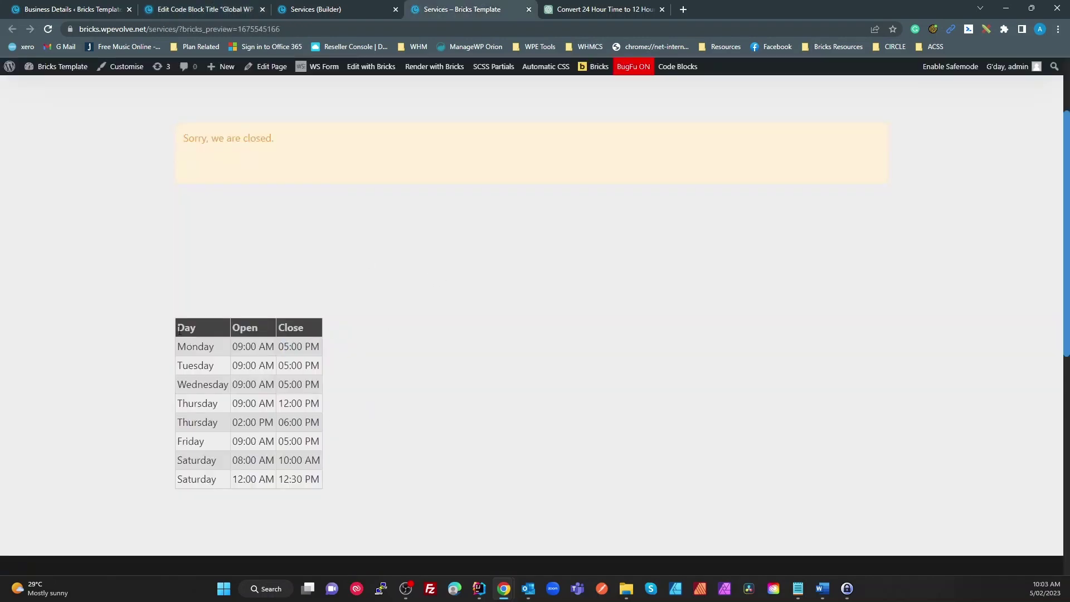
# Check the live hours table, then select the table element in the Services builder
pyautogui.moveTo(179, 330); pyautogui.dragTo(334, 484)
pyautogui.click(334, 460)
pyautogui.click(326, 10)
pyautogui.scroll(3, 443, 249)
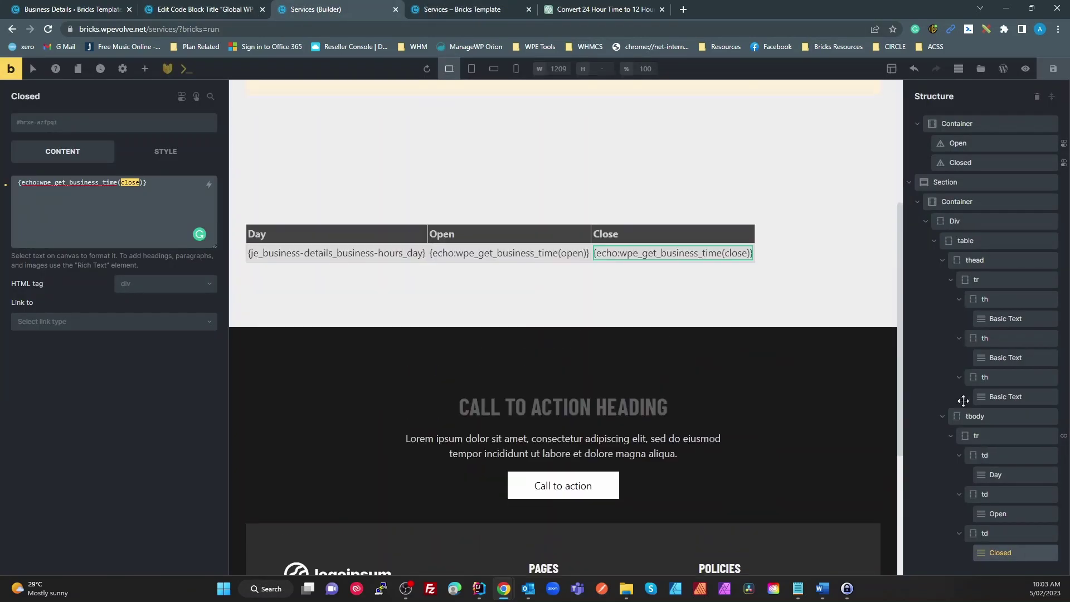
pyautogui.click(969, 239)
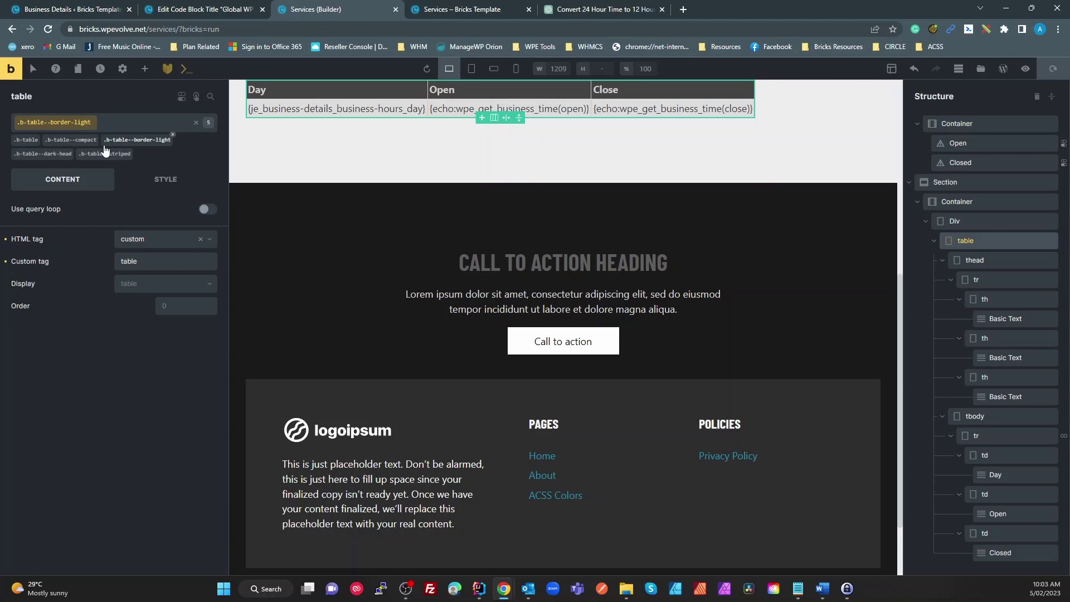
# Review the .b-table custom CSS: border-collapse: collapse and left-aligned header cells
pyautogui.click(28, 139)
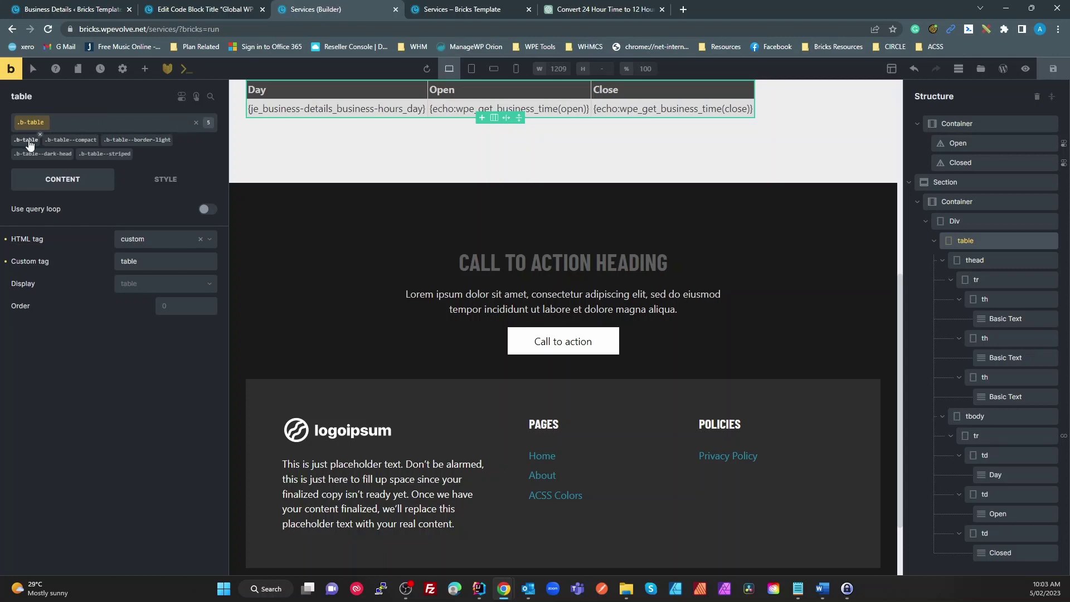
pyautogui.click(167, 180)
pyautogui.scroll(-5, 108, 422)
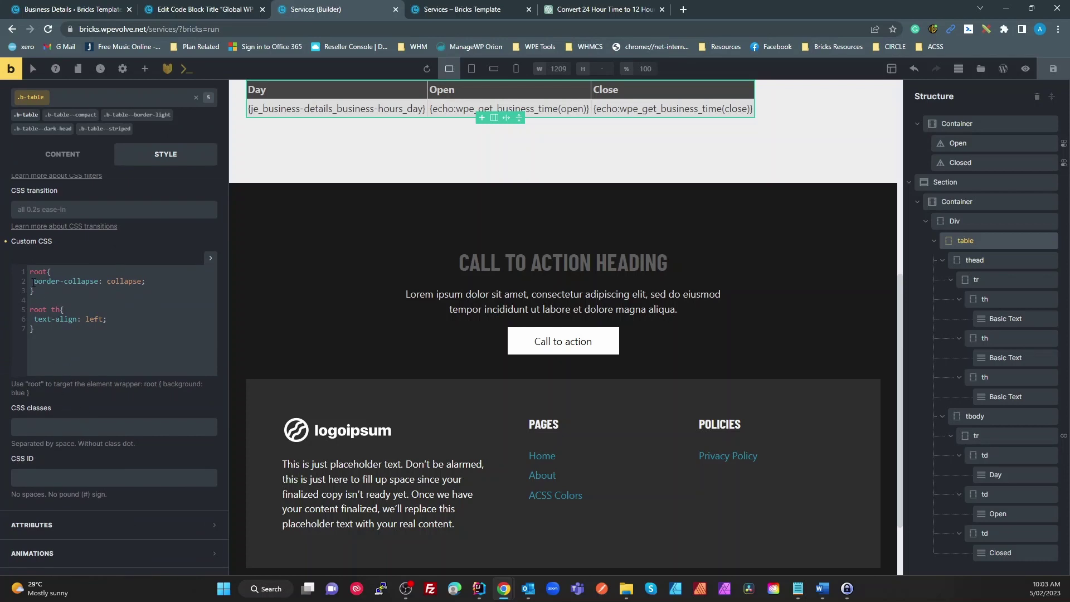
pyautogui.moveTo(34, 281); pyautogui.dragTo(157, 280)
pyautogui.moveTo(107, 319); pyautogui.dragTo(51, 309)
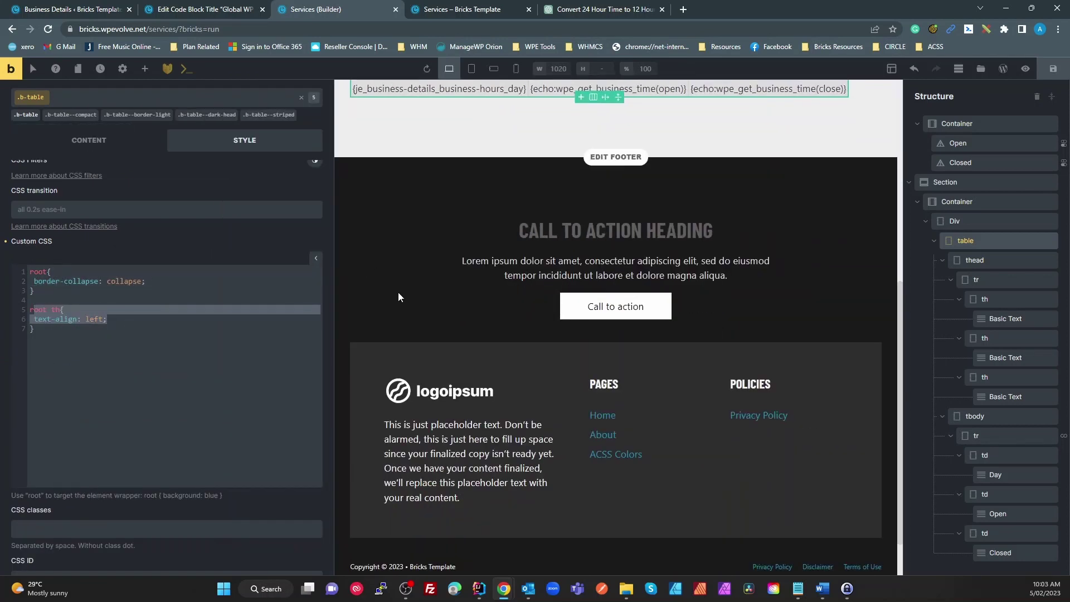
pyautogui.scroll(4, 397, 292)
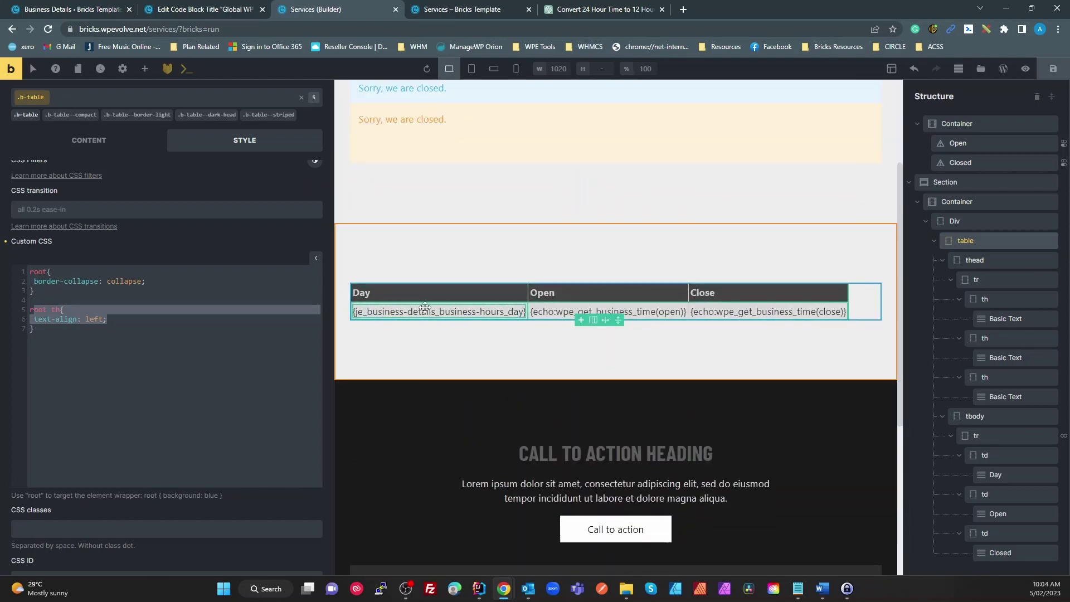
pyautogui.click(116, 356)
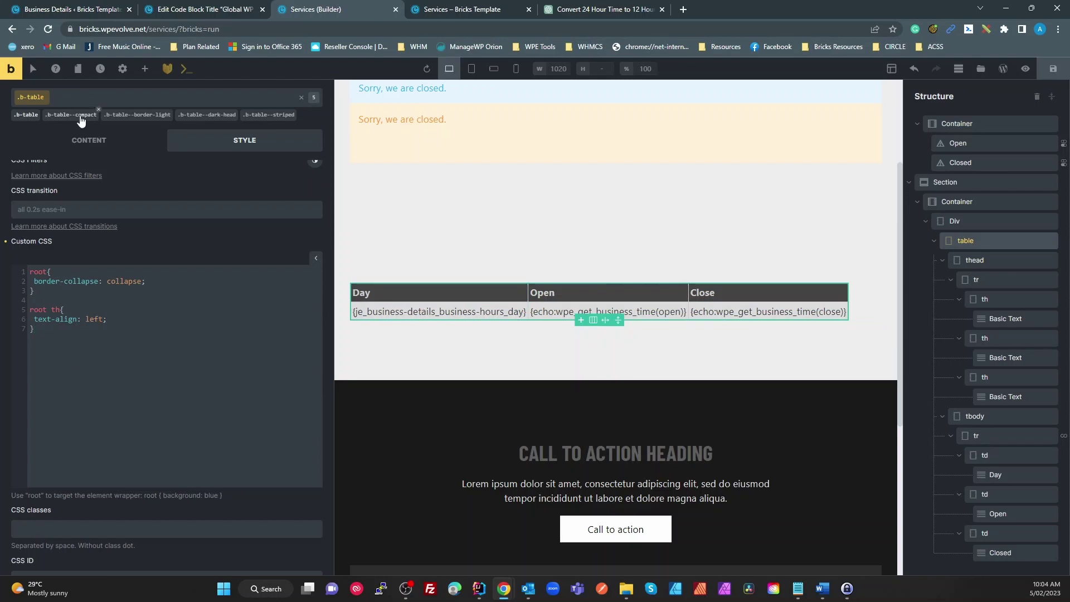
# Review the .b-table--border-light border (1px solid #cdcdcd) and .b-table--dark-head #444 header CSS
pyautogui.scroll(-3, 95, 453)
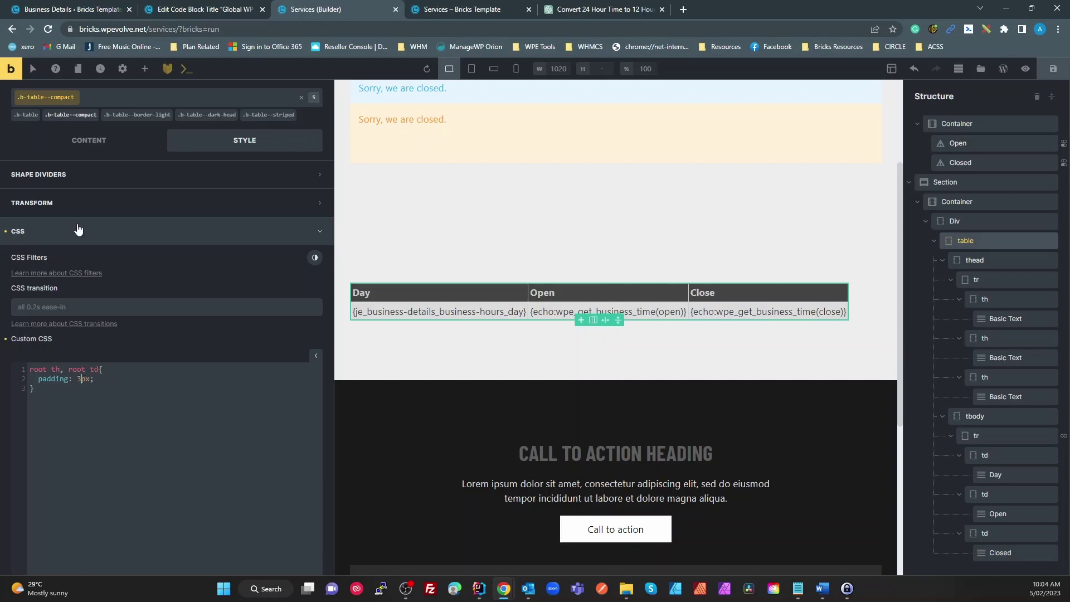
pyautogui.click(144, 115)
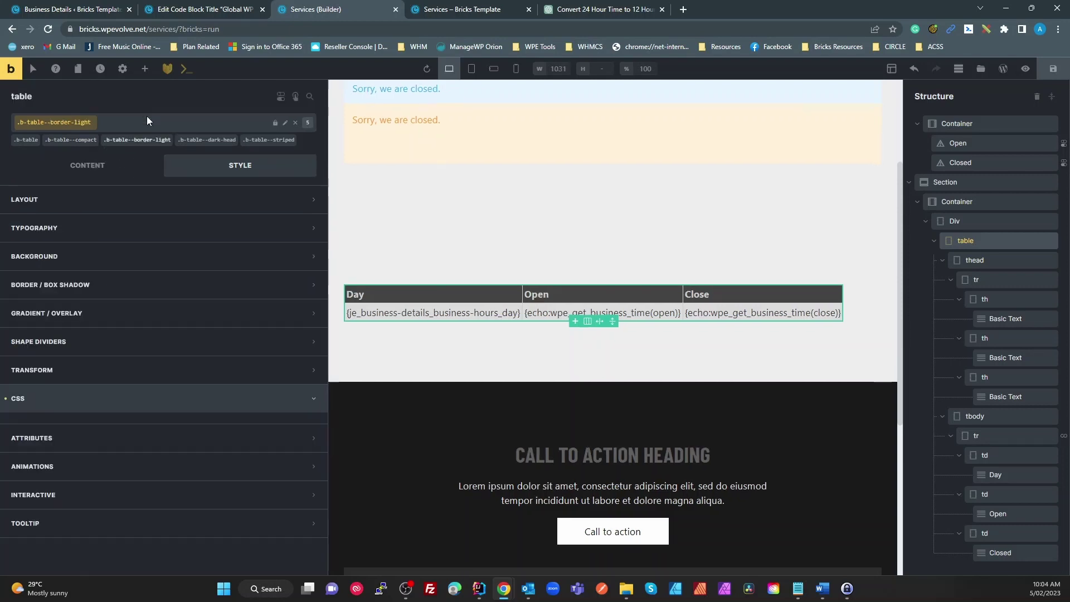
pyautogui.scroll(-2, 110, 406)
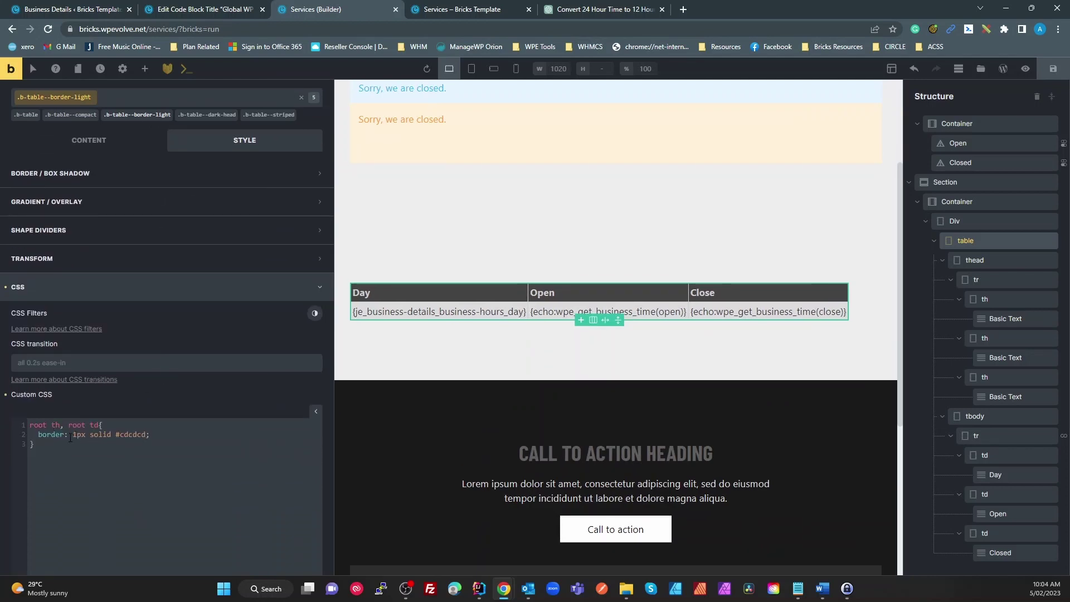
pyautogui.moveTo(72, 435); pyautogui.dragTo(147, 436)
pyautogui.doubleClick(128, 434)
pyautogui.click(210, 115)
pyautogui.scroll(-4, 183, 383)
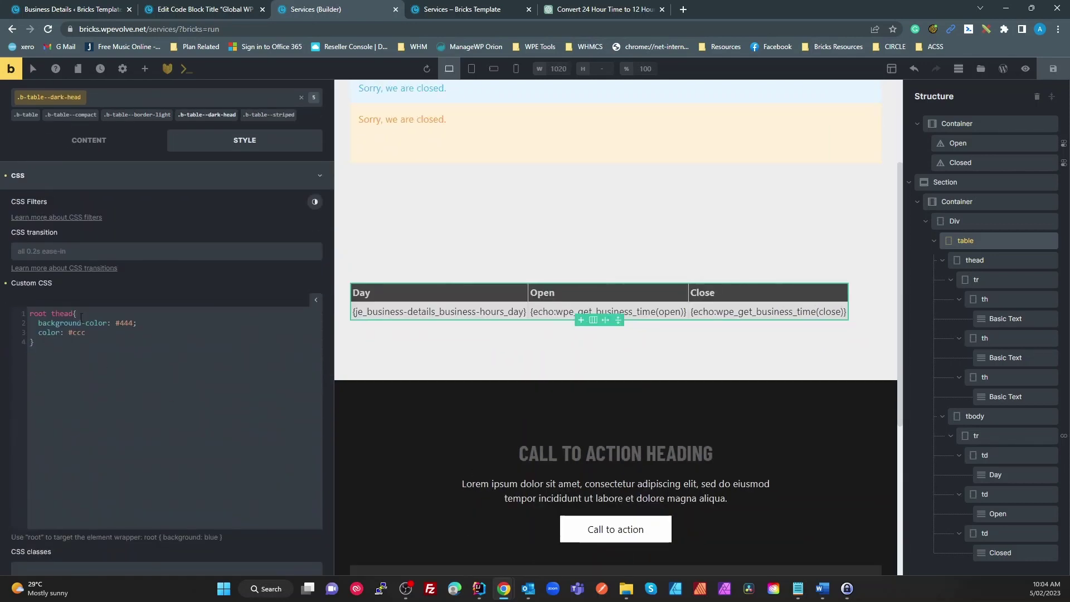
pyautogui.doubleClick(64, 313)
pyautogui.click(130, 322)
# Change the .b-table--striped row colour from #00000012 to #00000033 and save
pyautogui.click(268, 115)
pyautogui.scroll(-3, 198, 351)
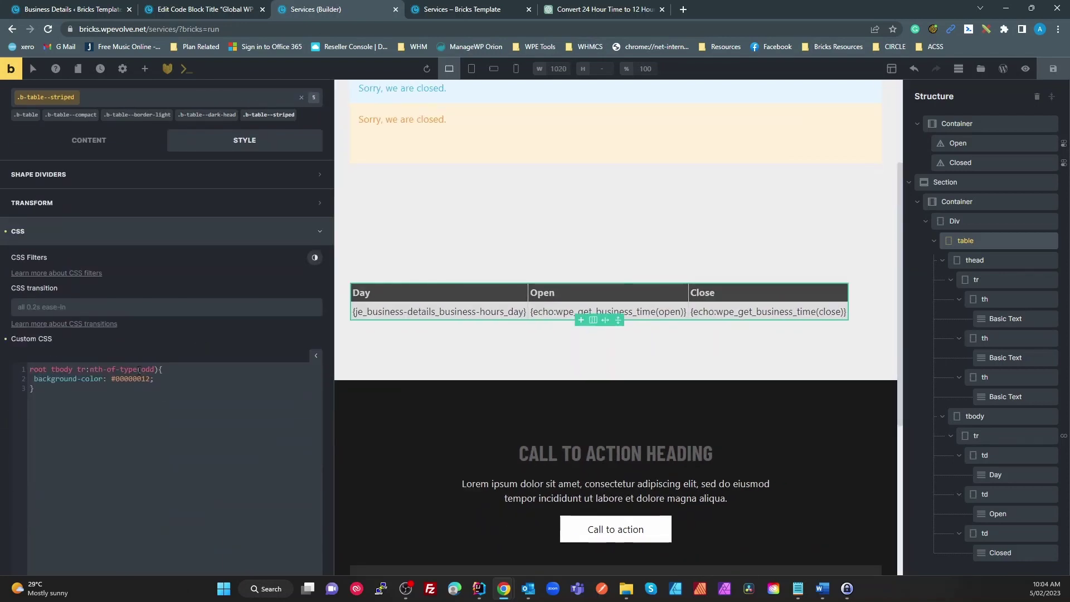
pyautogui.doubleClick(61, 369)
pyautogui.click(80, 369)
pyautogui.doubleClick(142, 380)
pyautogui.click(163, 388)
pyautogui.doubleClick(132, 379)
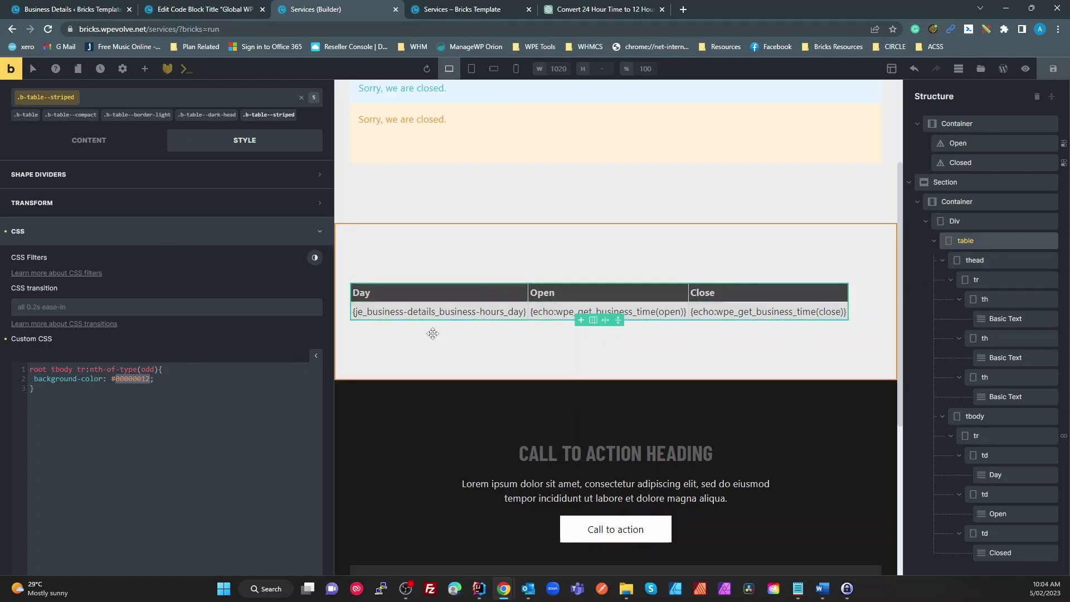
pyautogui.click(151, 379)
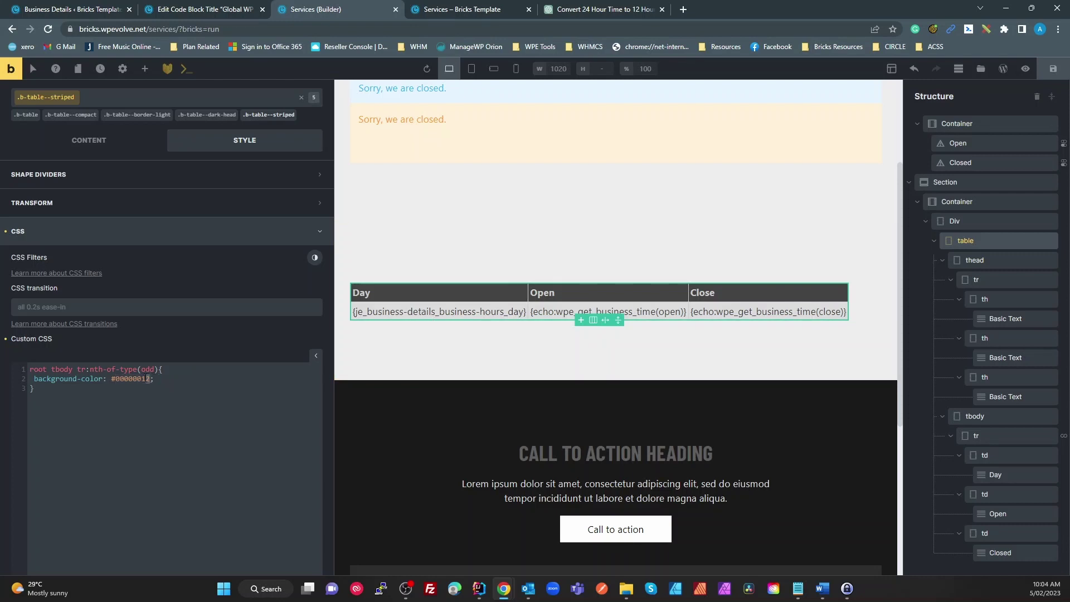
pyautogui.press('BackSpace')
pyautogui.press('BackSpace')
pyautogui.write('33')
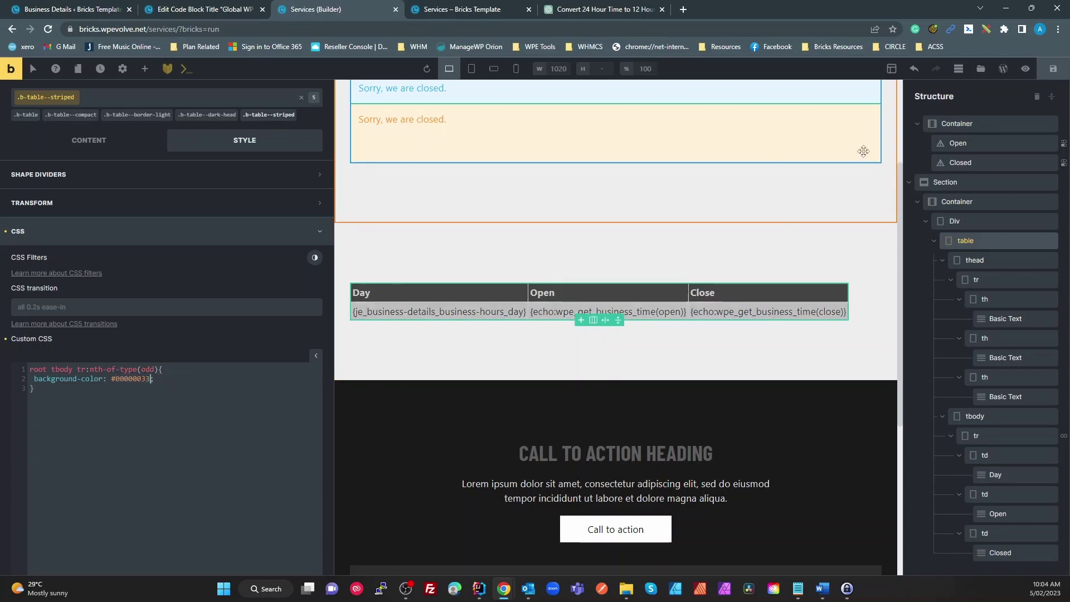
pyautogui.click(1053, 69)
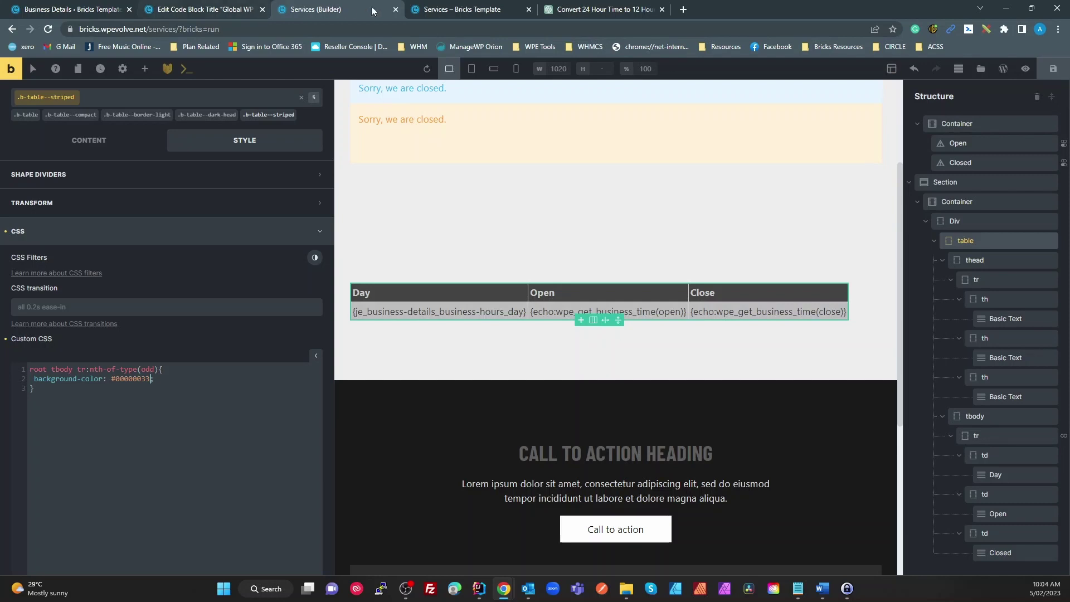
pyautogui.click(450, 9)
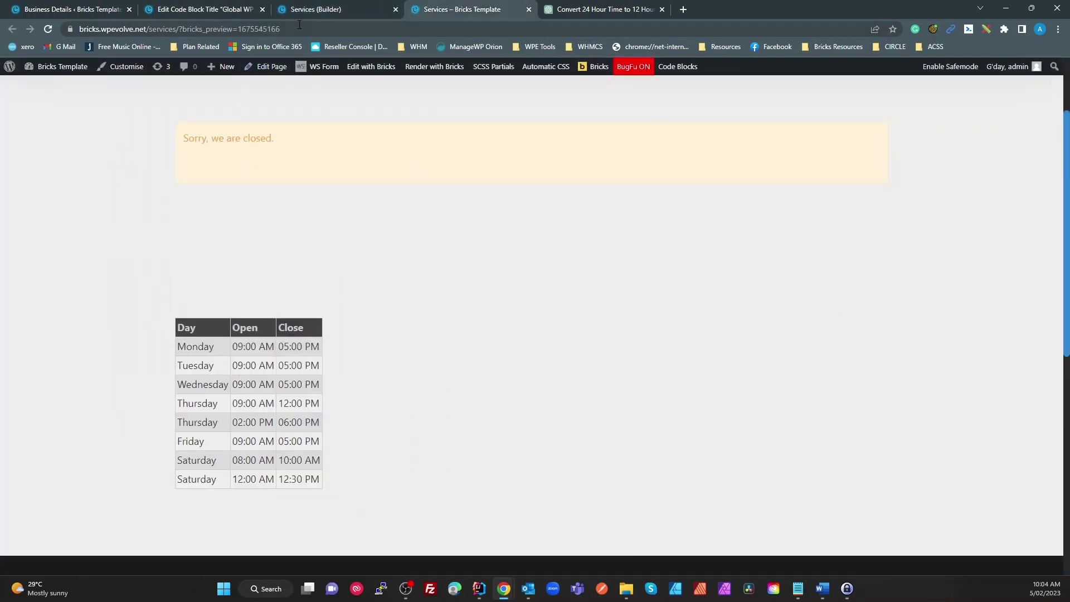
# Save the builder again and reload the live Services page to show the darker stripes
pyautogui.click(207, 9)
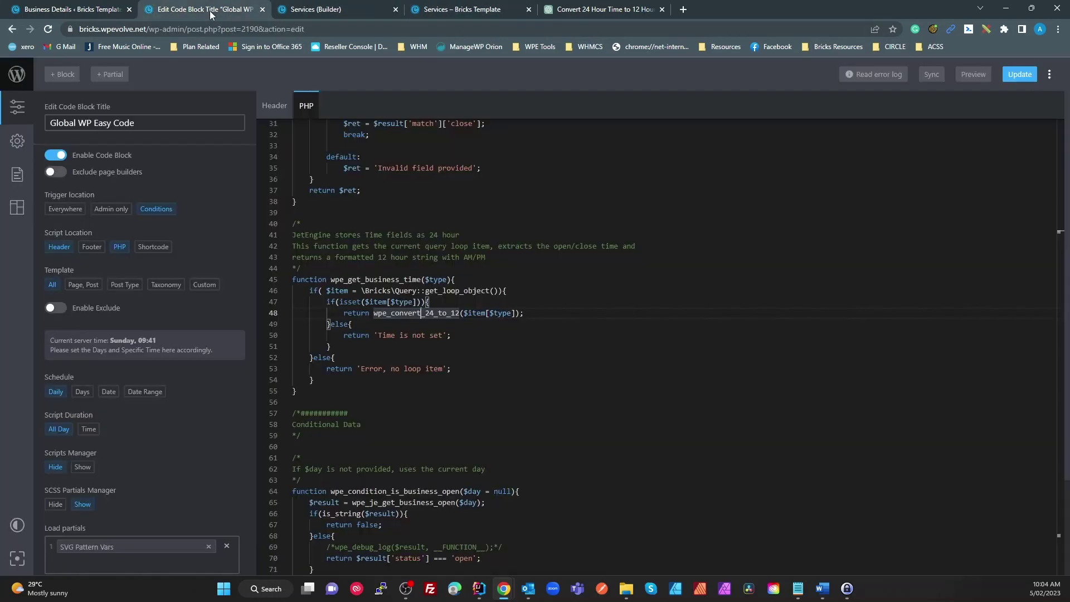
pyautogui.click(78, 10)
pyautogui.click(480, 11)
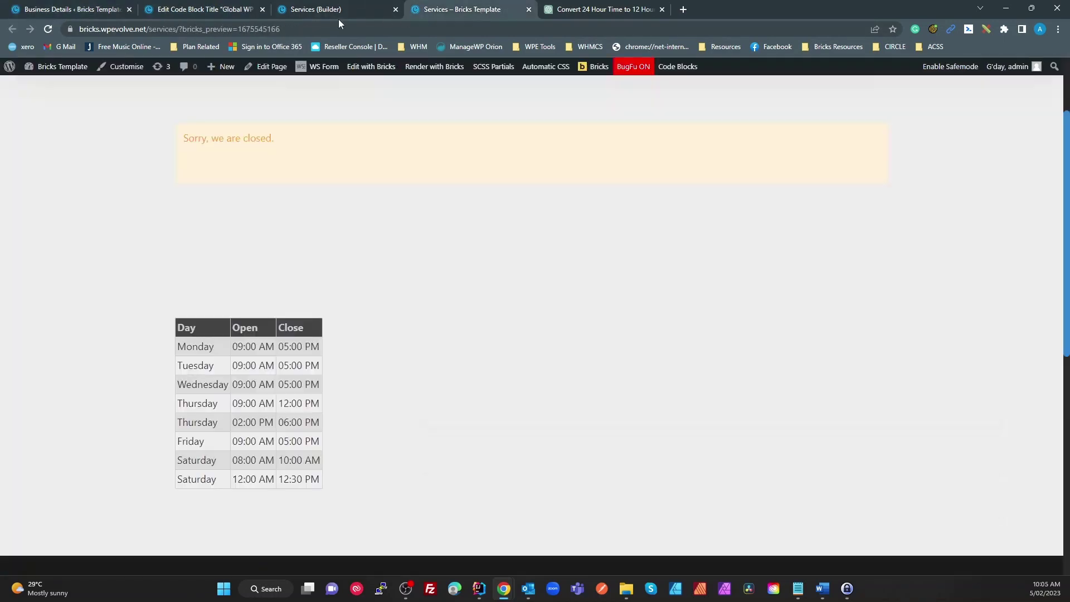
pyautogui.click(333, 11)
pyautogui.click(1052, 68)
pyautogui.click(501, 9)
pyautogui.click(48, 29)
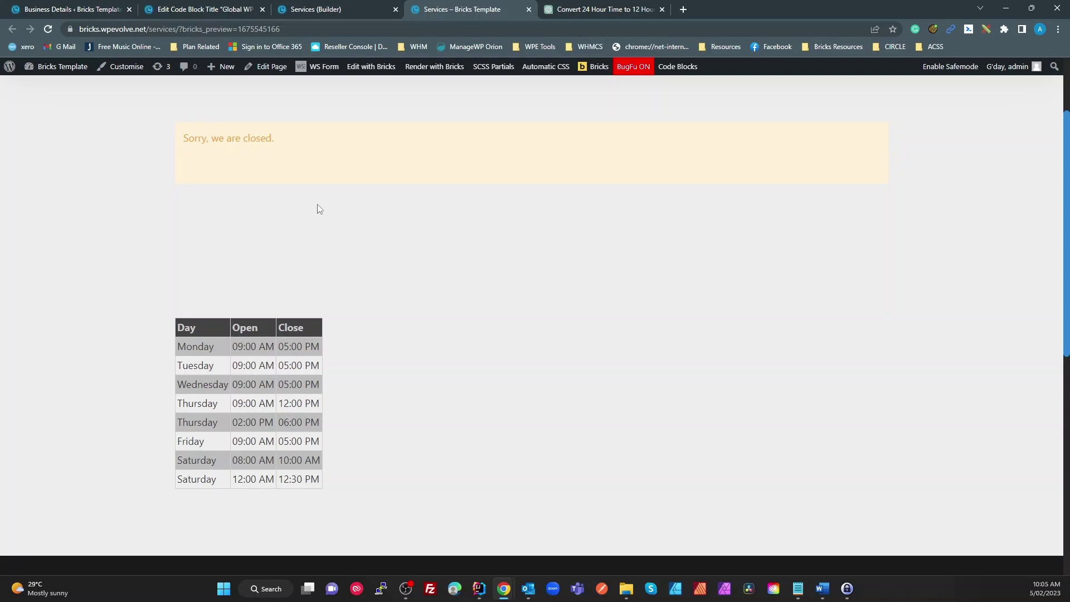
# Revisit the base .b-table class in the builder, then go to the Business Details settings page
pyautogui.click(322, 9)
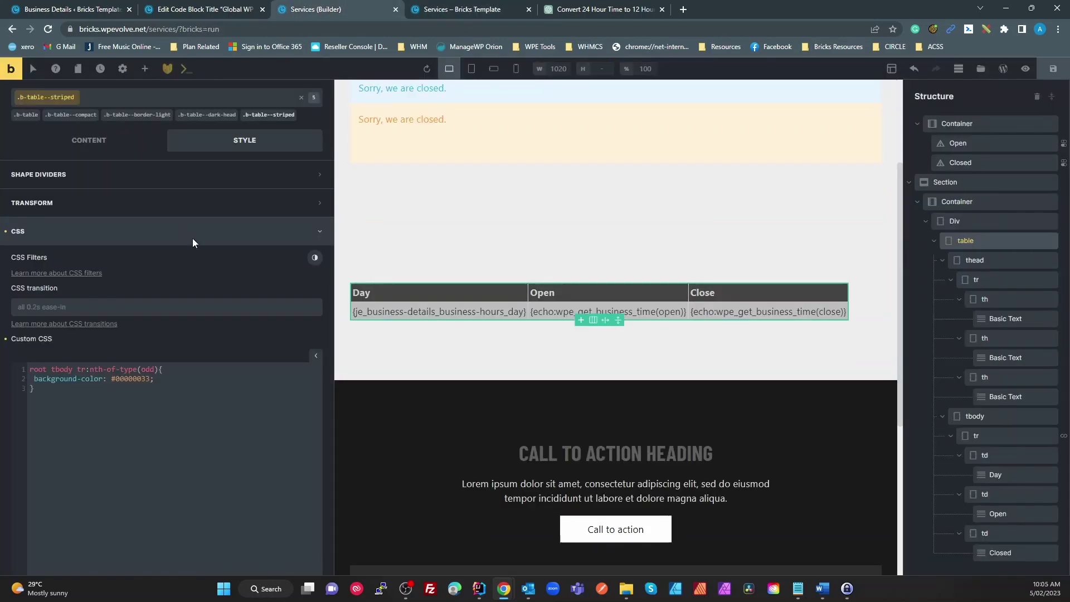
pyautogui.moveTo(68, 124)
pyautogui.click(26, 116)
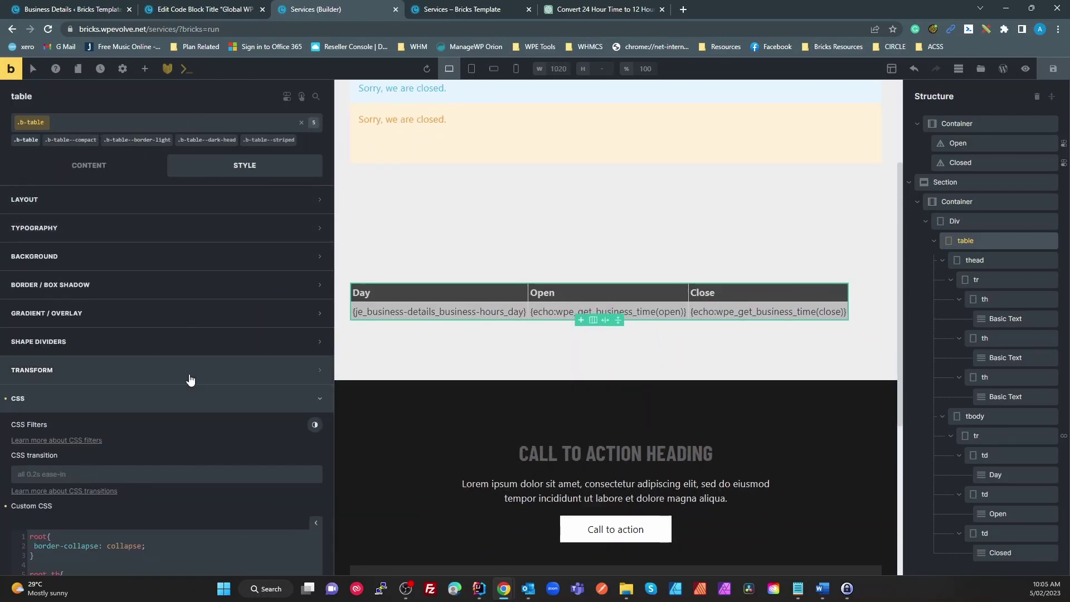
pyautogui.scroll(-5, 239, 464)
pyautogui.scroll(5, 240, 463)
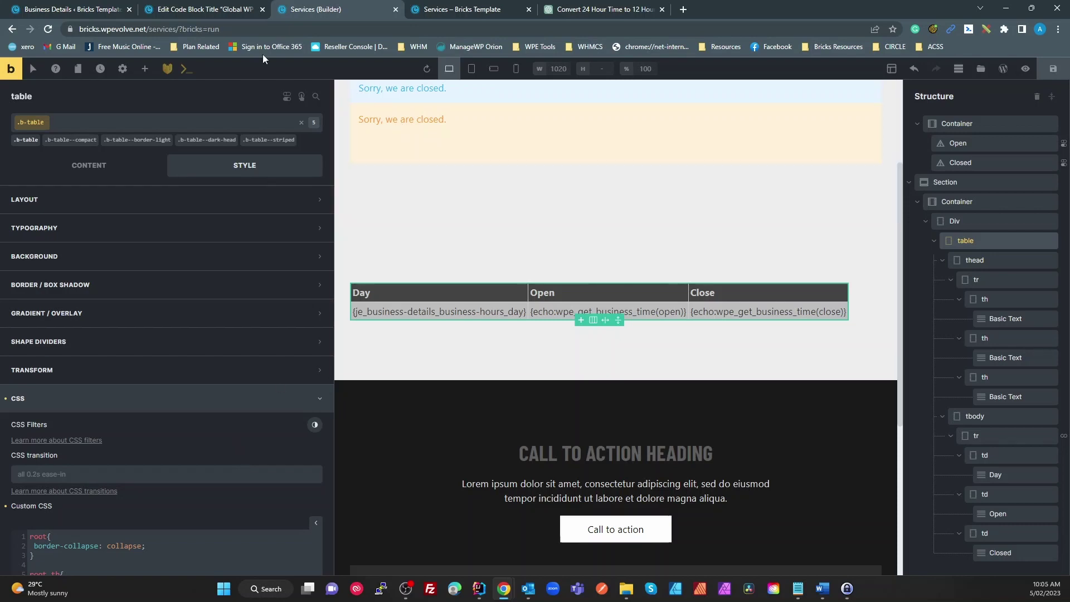
pyautogui.click(73, 9)
# Collapse Monday's entry in the Business Hours repeater
pyautogui.scroll(10, 251, 248)
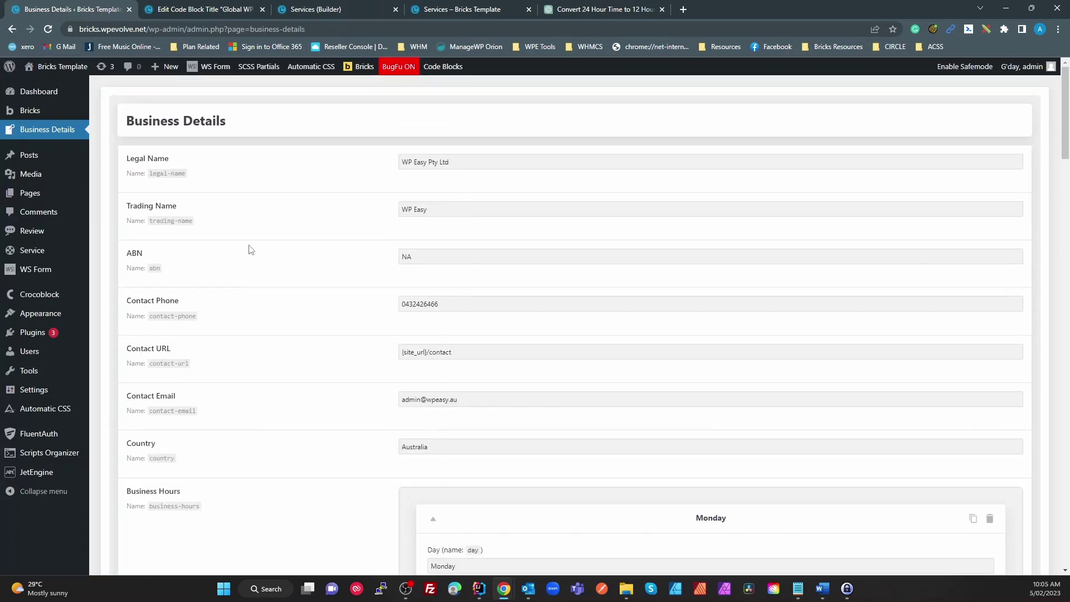
pyautogui.scroll(-12, 250, 258)
pyautogui.click(434, 191)
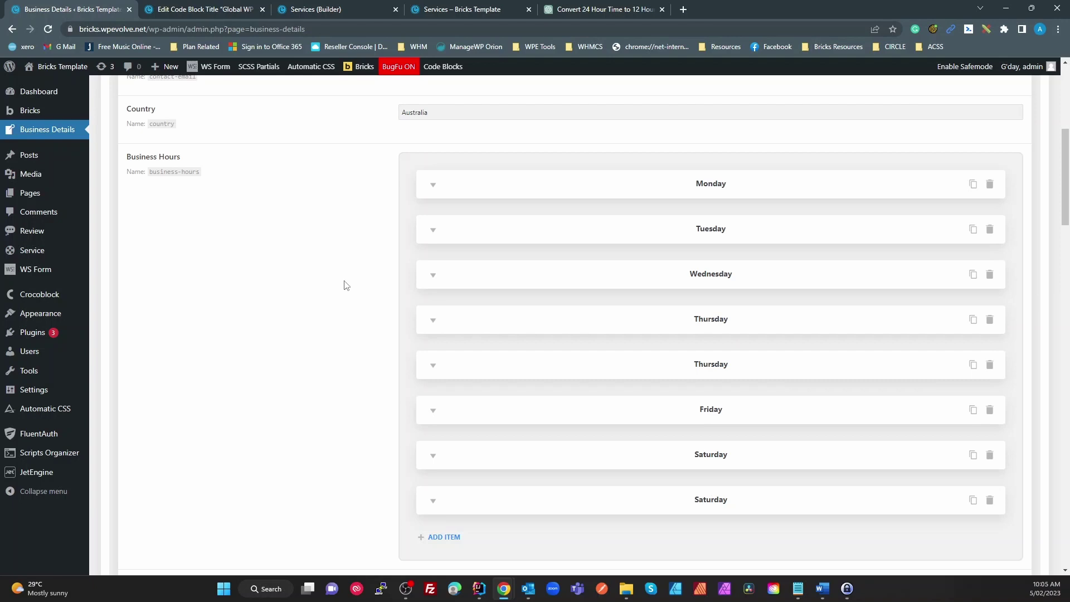
pyautogui.scroll(4, 389, 229)
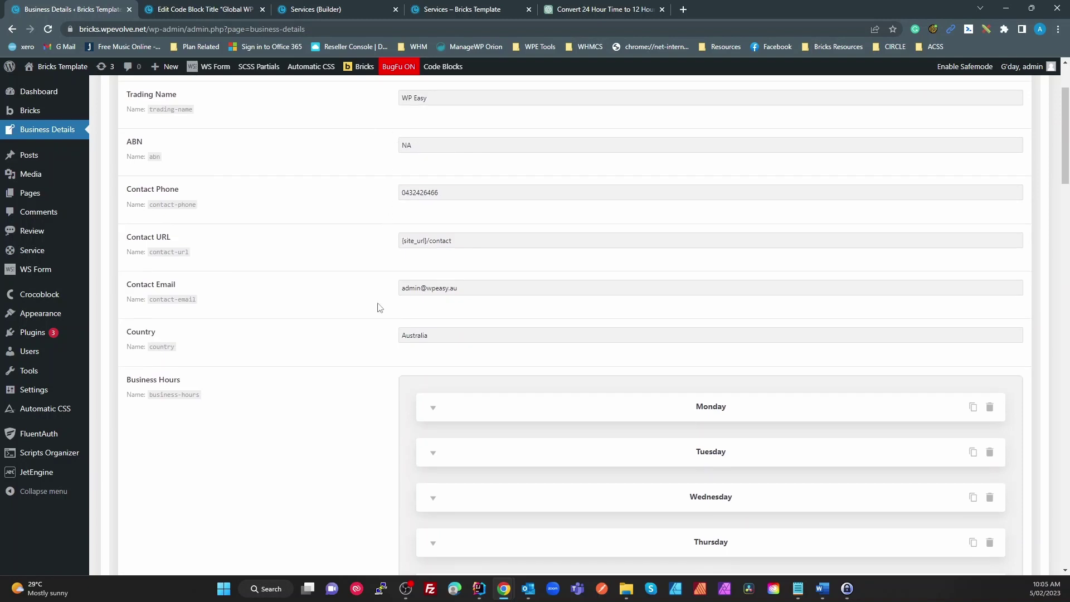
pyautogui.scroll(-4, 383, 350)
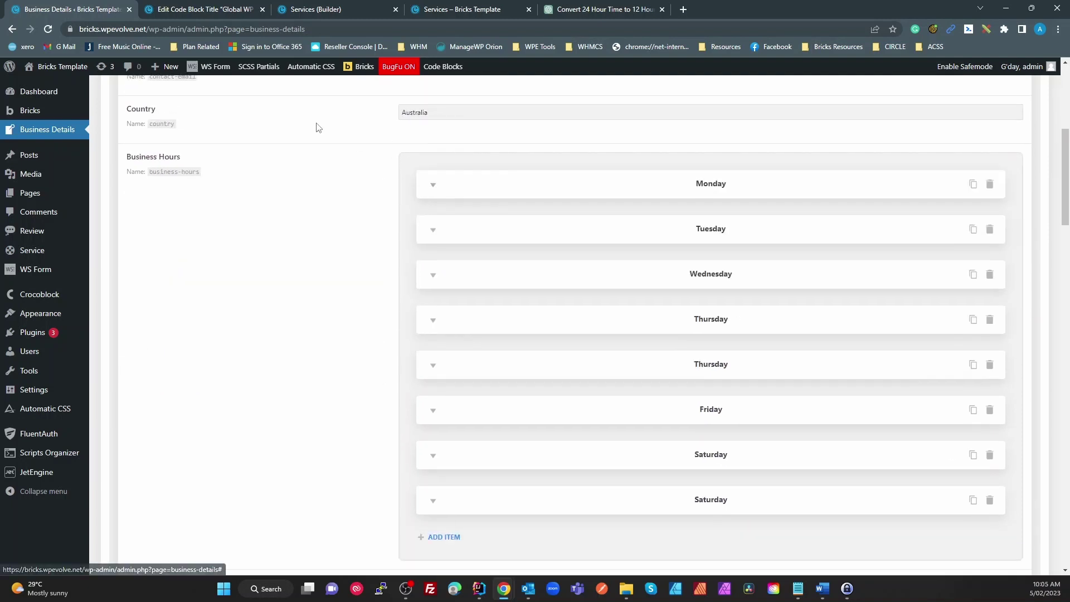
# Check the closed notice and the hours table on the live Services page
pyautogui.click(462, 9)
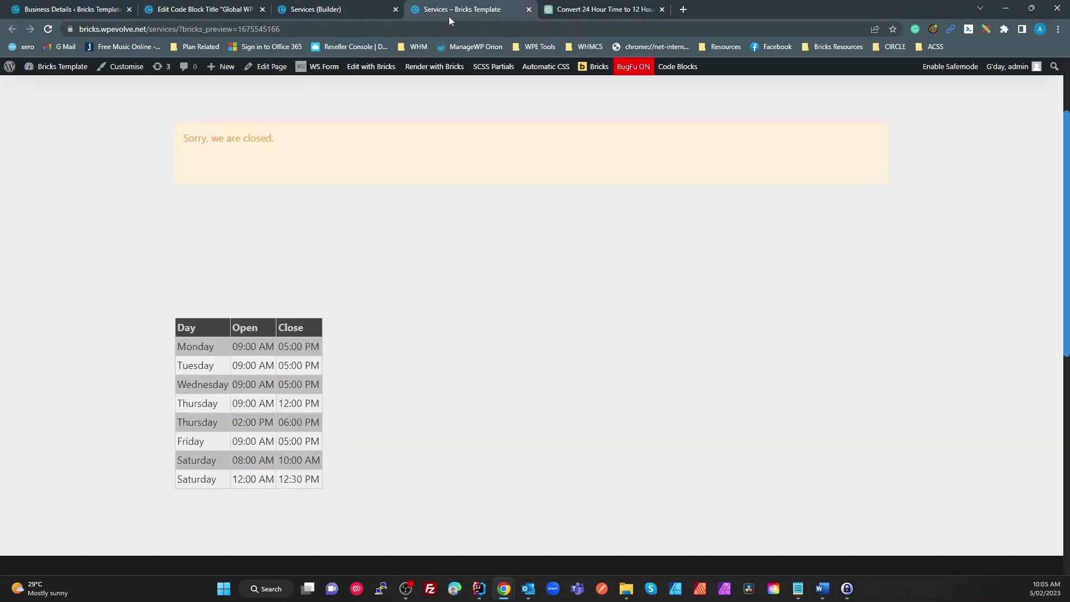
pyautogui.moveTo(194, 142); pyautogui.dragTo(294, 172)
pyautogui.click(301, 206)
pyautogui.moveTo(185, 139); pyautogui.dragTo(270, 132)
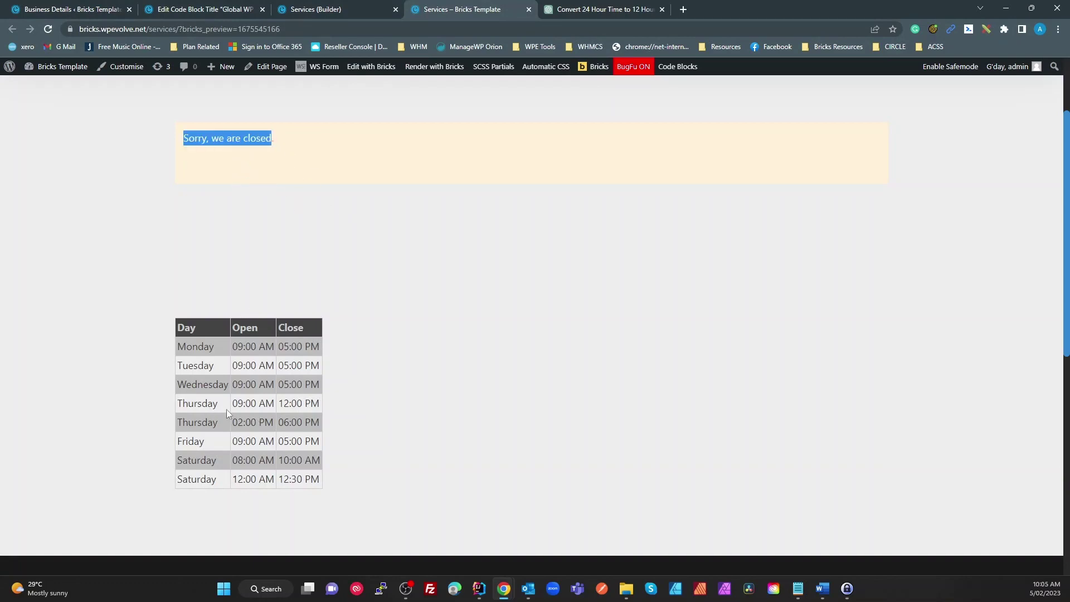
pyautogui.click(234, 223)
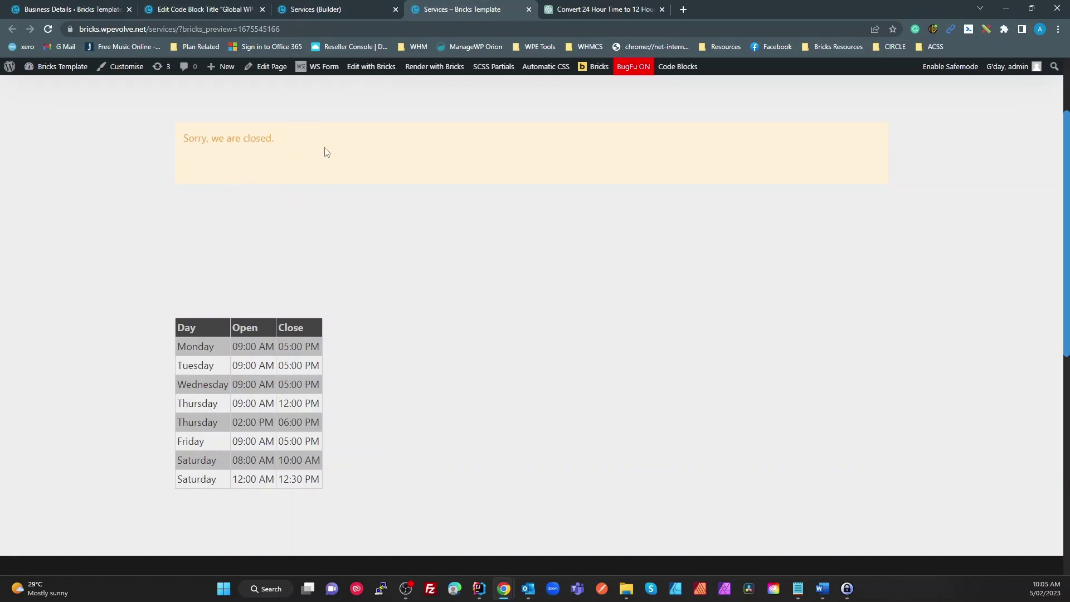
pyautogui.moveTo(175, 148); pyautogui.dragTo(351, 165)
pyautogui.click(359, 209)
pyautogui.moveTo(179, 328); pyautogui.dragTo(294, 503)
pyautogui.click(357, 477)
# Set the second Saturday entry's closing time to 5:00 pm and save Business Details
pyautogui.click(72, 9)
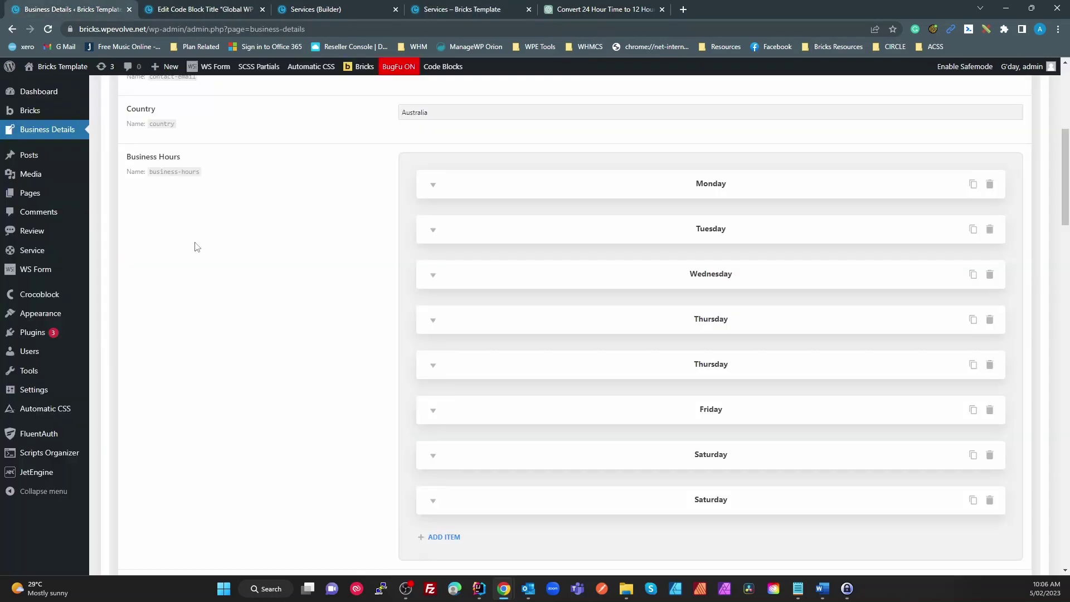
pyautogui.scroll(-3, 483, 374)
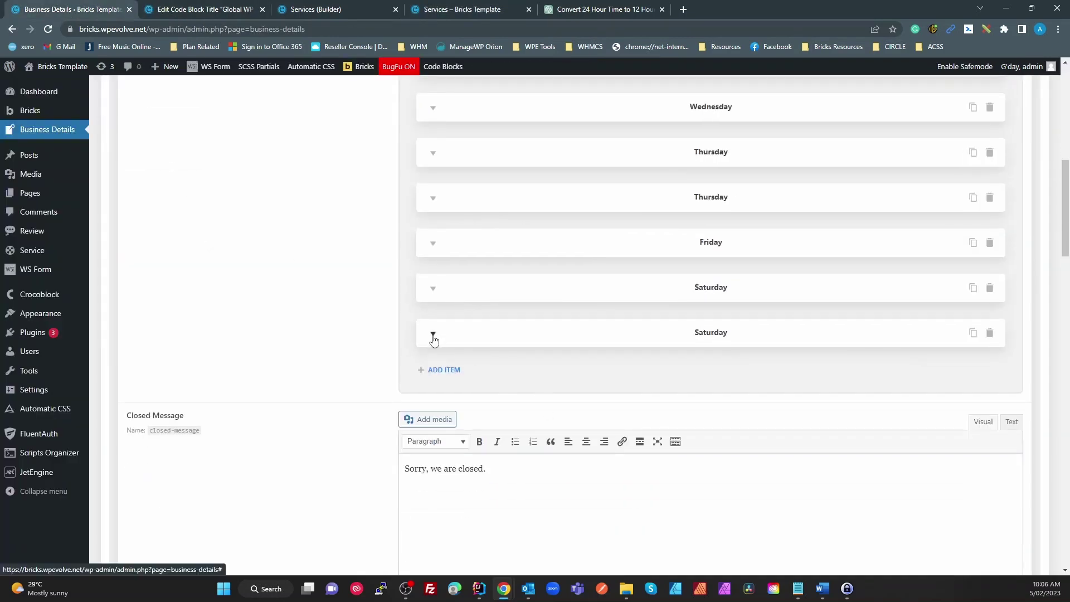
pyautogui.click(434, 336)
pyautogui.click(445, 449)
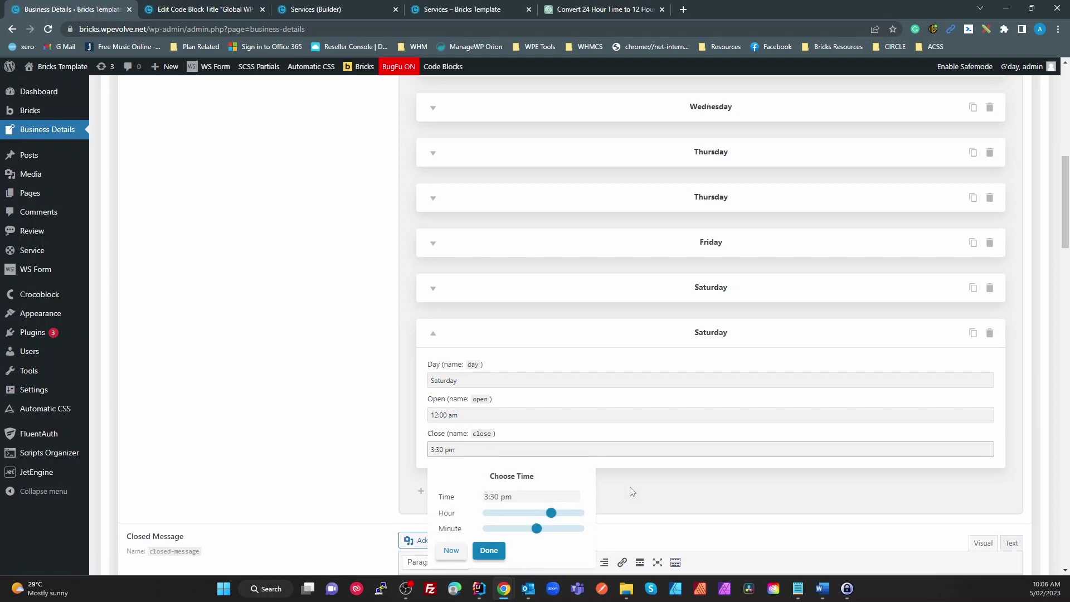
pyautogui.click(559, 513)
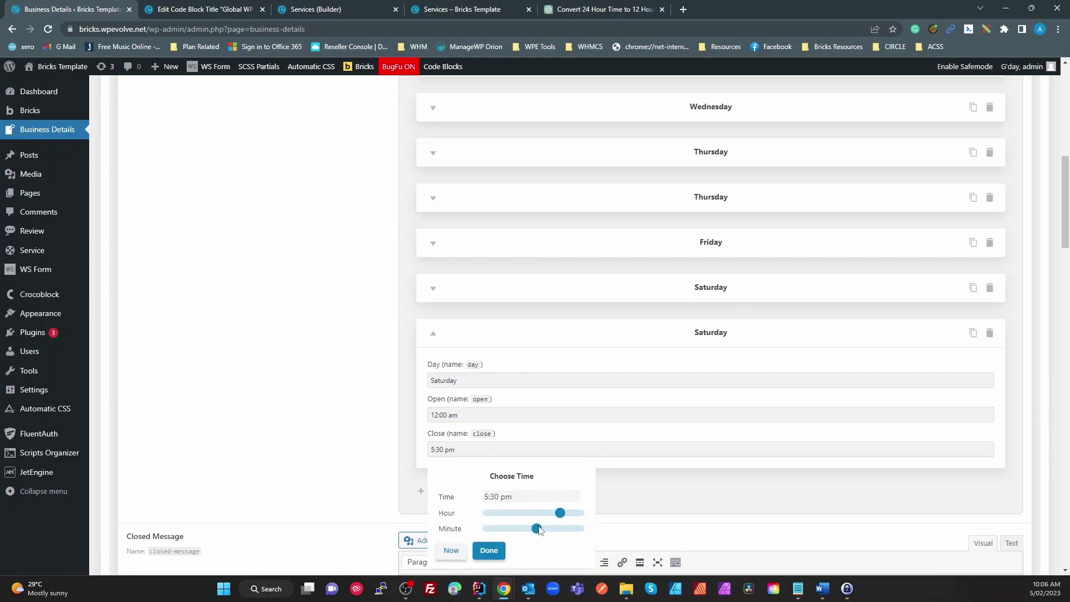
pyautogui.moveTo(539, 529); pyautogui.dragTo(483, 533)
pyautogui.click(489, 551)
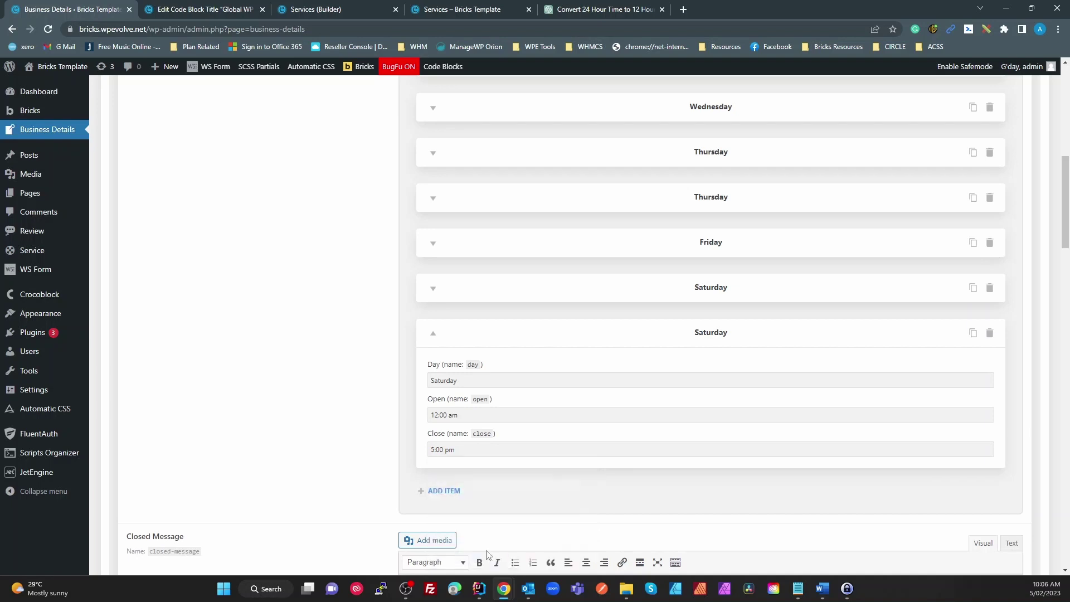
pyautogui.scroll(-20, 284, 506)
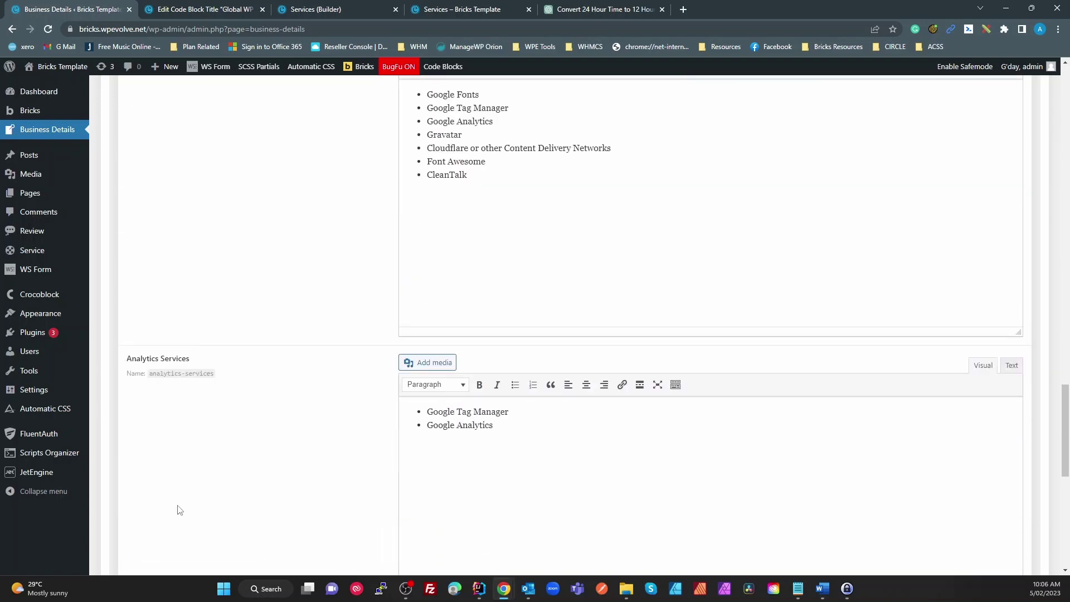
pyautogui.click(148, 505)
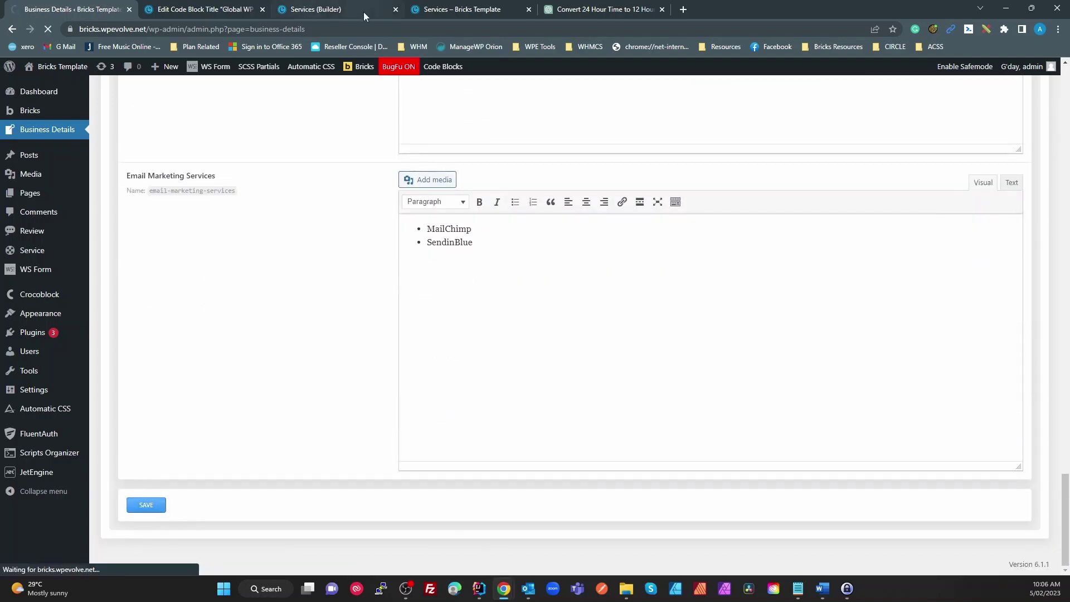
# Reload the live Services page to confirm Saturday now closes at 05:00 PM
pyautogui.click(440, 9)
pyautogui.click(333, 10)
pyautogui.click(479, 10)
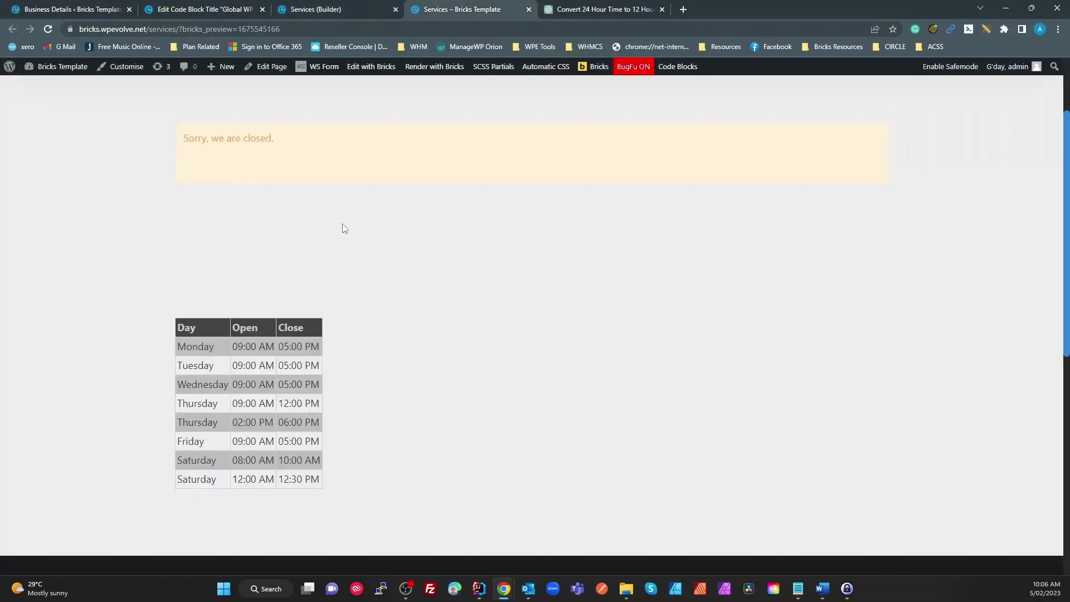
pyautogui.press('F5')
pyautogui.moveTo(284, 476); pyautogui.dragTo(310, 478)
# Add a new Business Hours entry for Sunday opening at 10:00 am
pyautogui.click(89, 9)
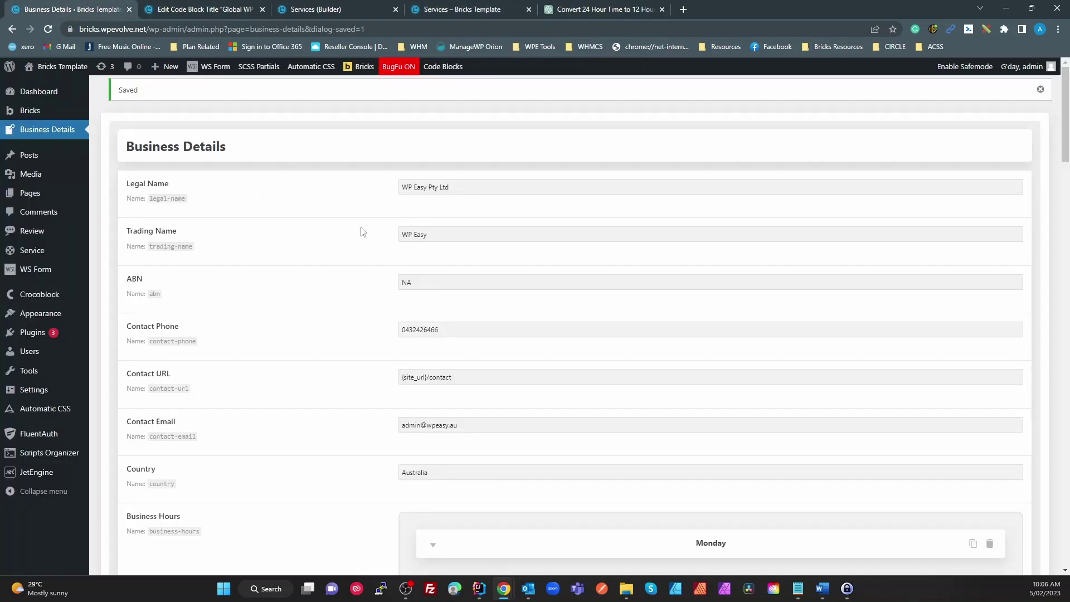
pyautogui.scroll(-9, 310, 213)
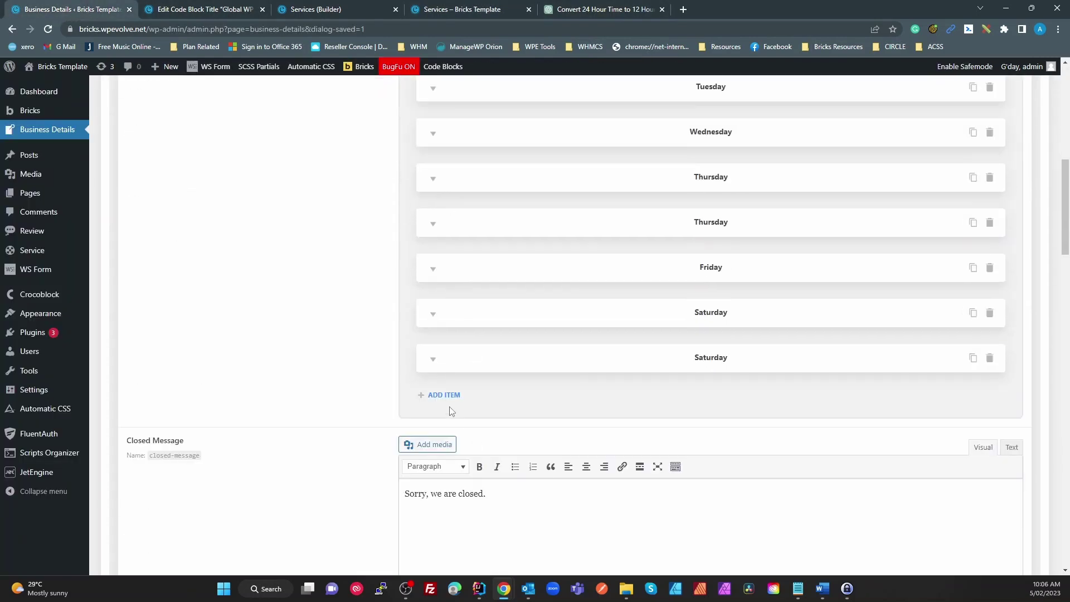
pyautogui.click(443, 395)
pyautogui.click(455, 449)
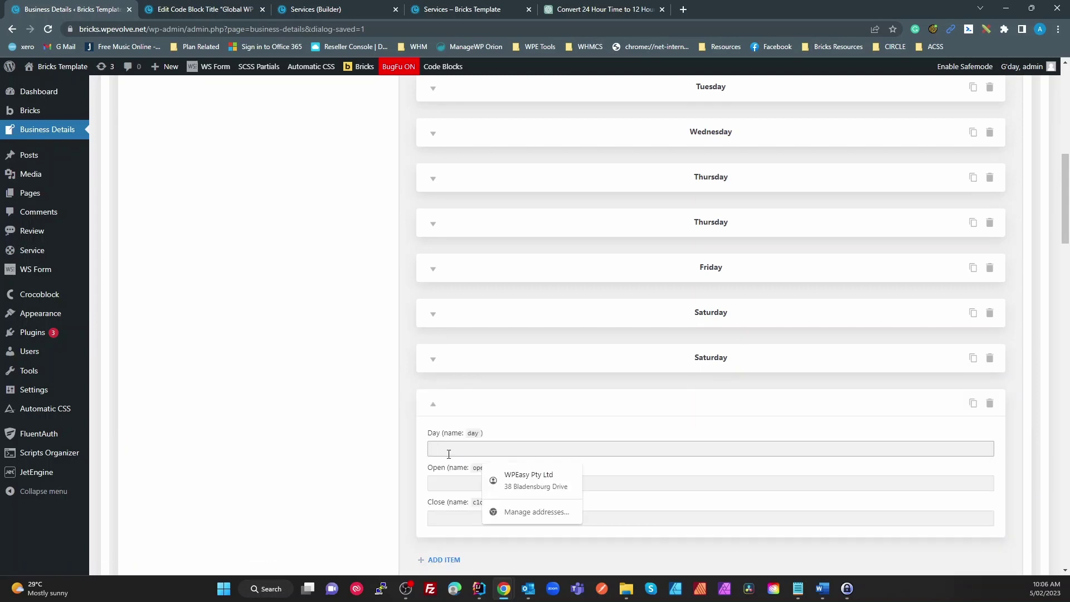
pyautogui.write('Sunday')
pyautogui.press('Tab')
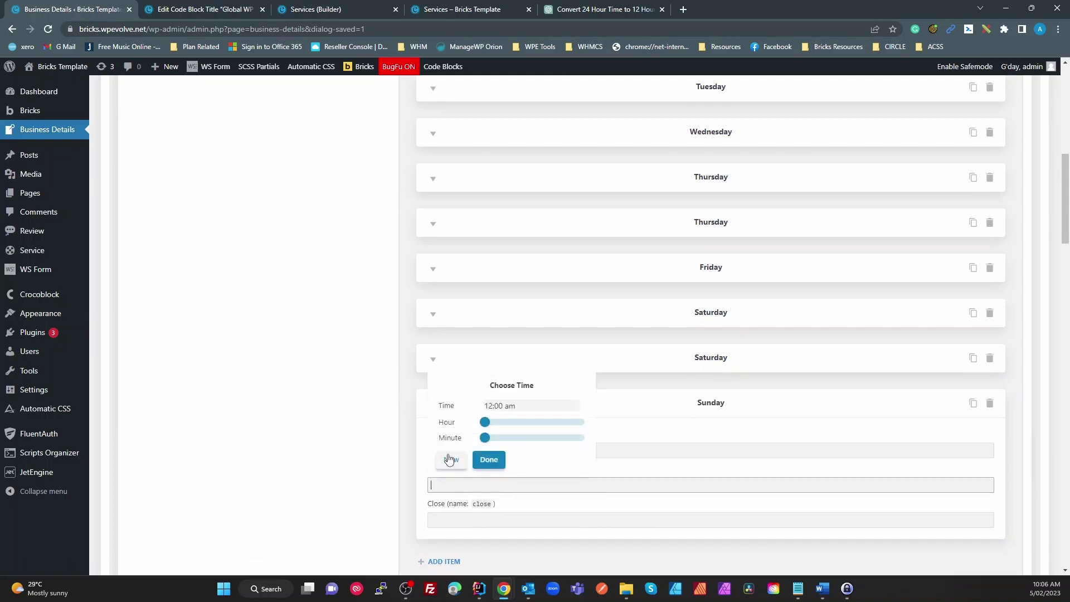
pyautogui.moveTo(486, 423); pyautogui.dragTo(529, 421)
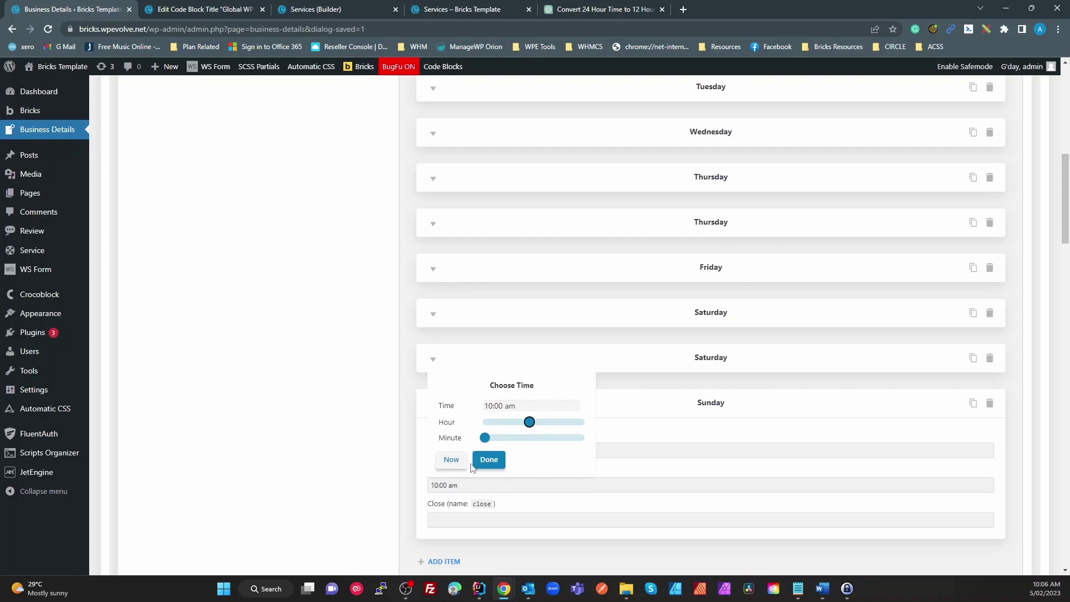
pyautogui.click(489, 461)
# Set Sunday's closing time to 1:00 pm and save the Business Details
pyautogui.click(477, 521)
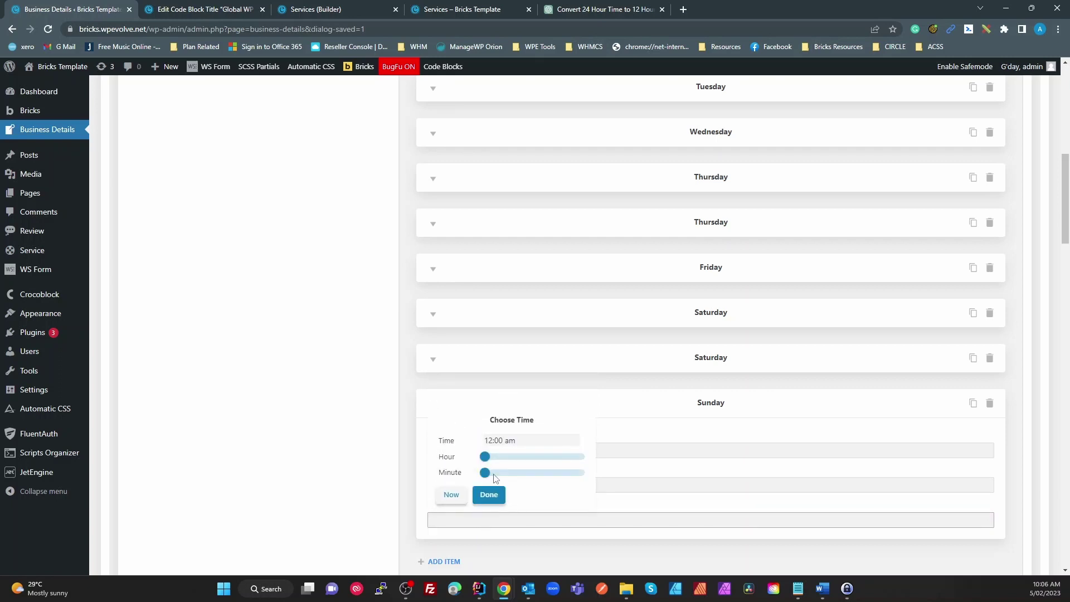
pyautogui.moveTo(484, 456); pyautogui.dragTo(542, 456)
pyautogui.click(489, 494)
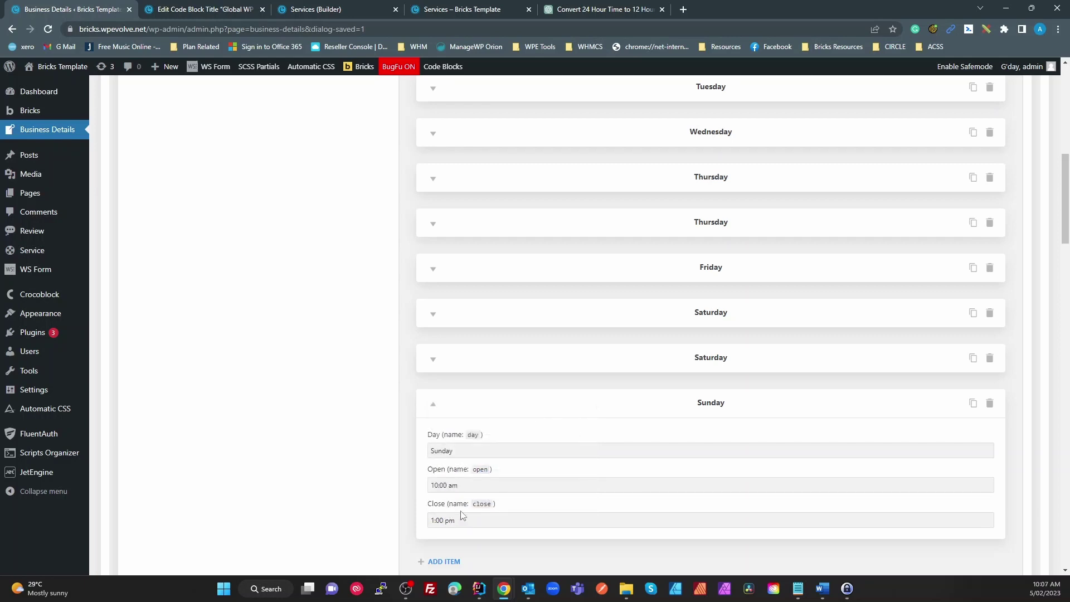
pyautogui.scroll(-20, 462, 511)
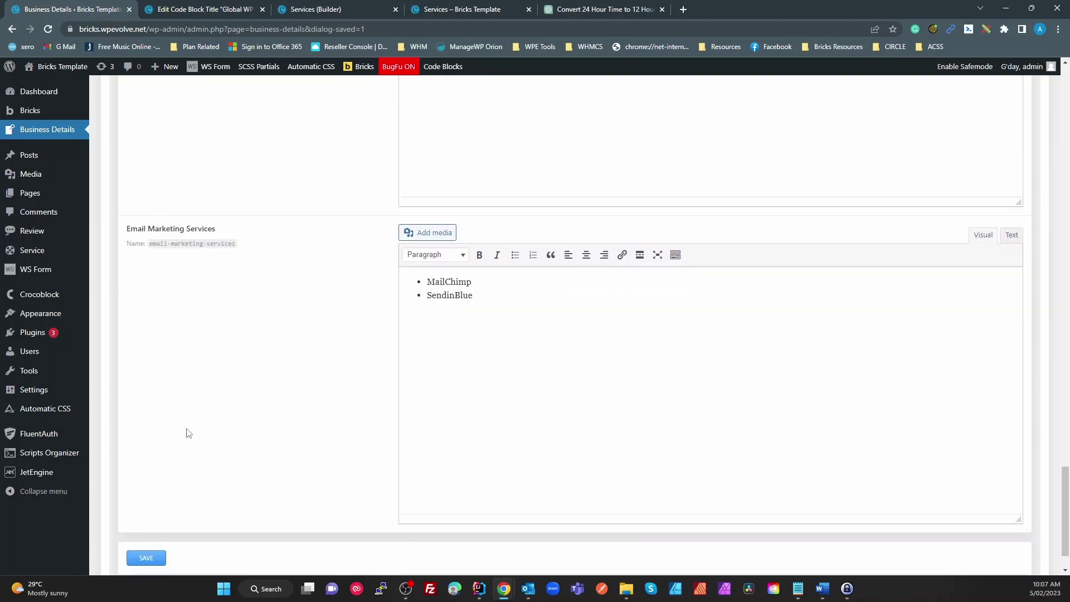
pyautogui.scroll(-1, 188, 433)
pyautogui.click(146, 505)
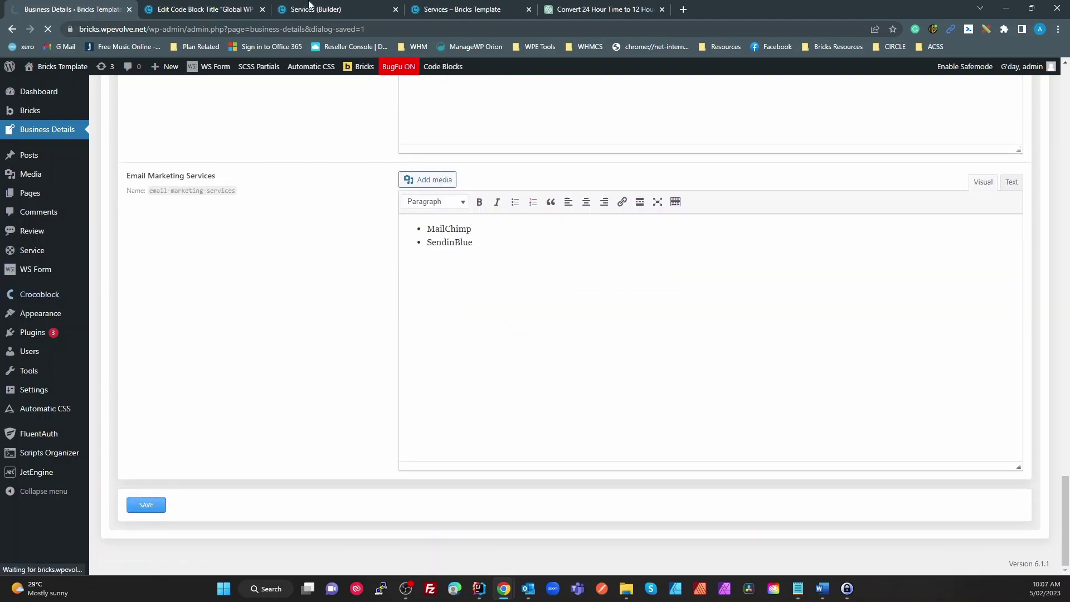
# Reload the live Services page and check the Sunday open notice and 10:00 AM–01:00 PM row
pyautogui.click(439, 9)
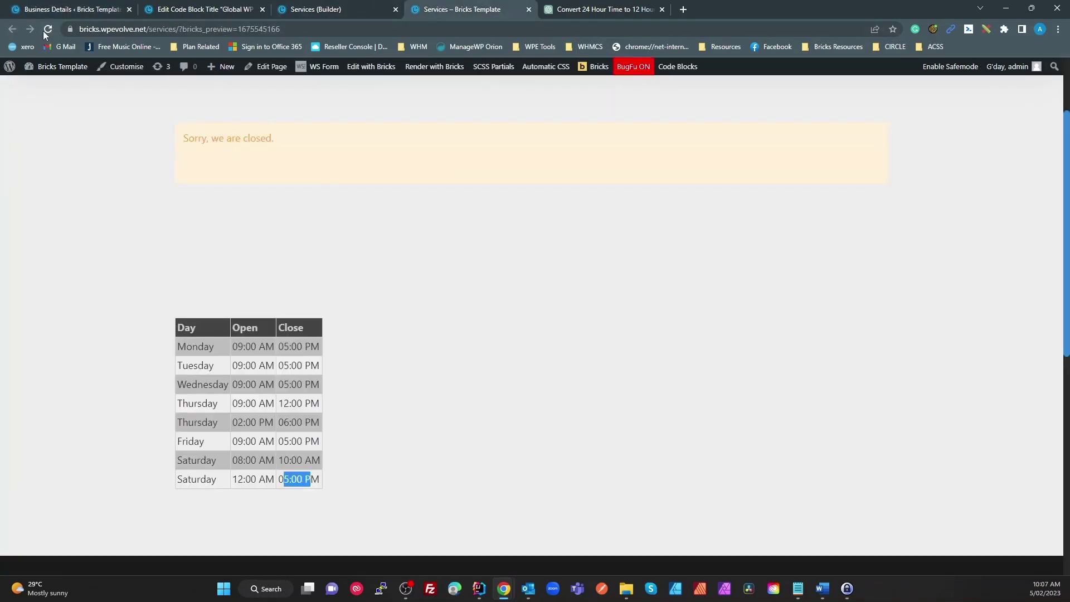
pyautogui.click(48, 28)
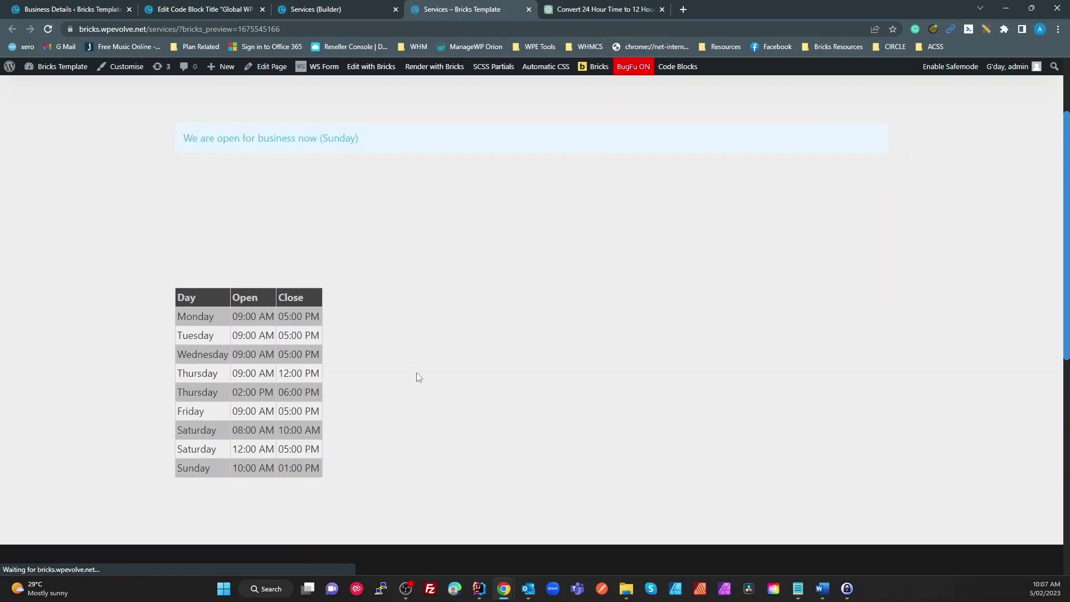
pyautogui.moveTo(189, 135); pyautogui.dragTo(394, 154)
pyautogui.click(375, 219)
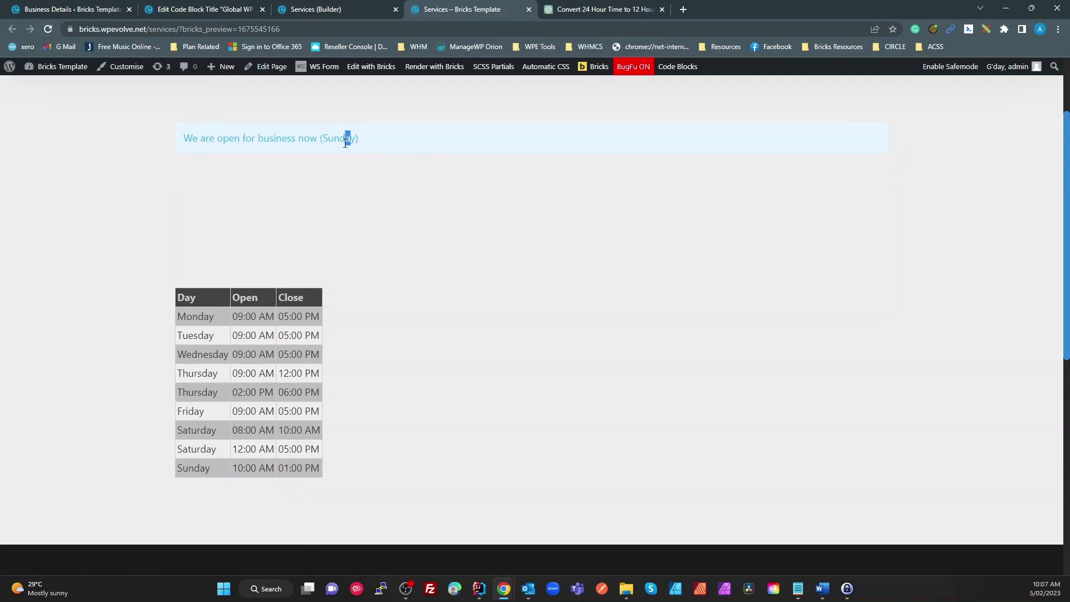
pyautogui.moveTo(189, 467); pyautogui.dragTo(294, 456)
pyautogui.doubleClick(241, 470)
pyautogui.click(330, 471)
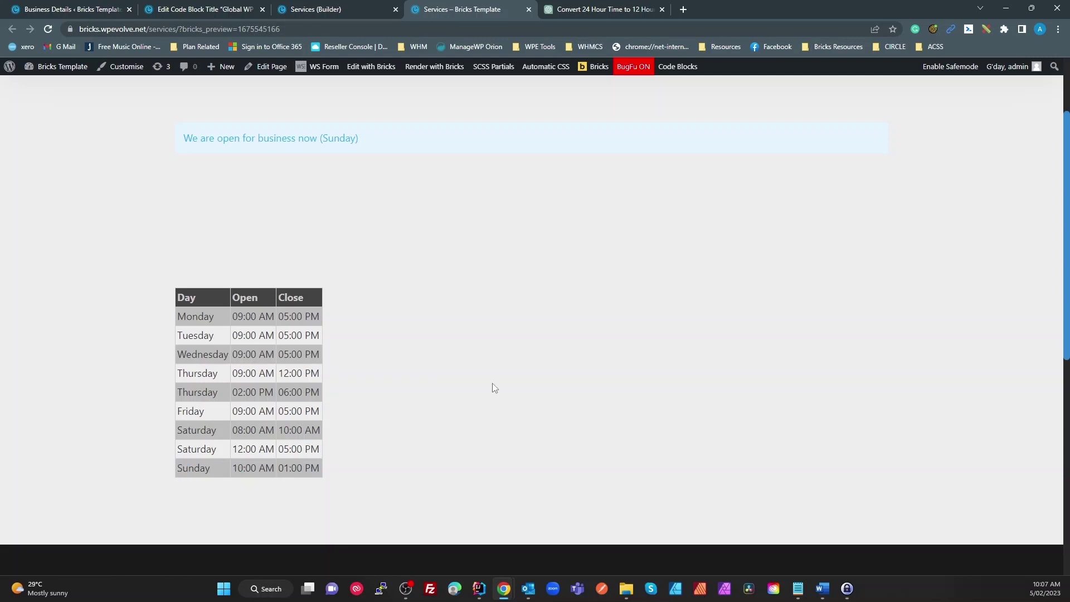